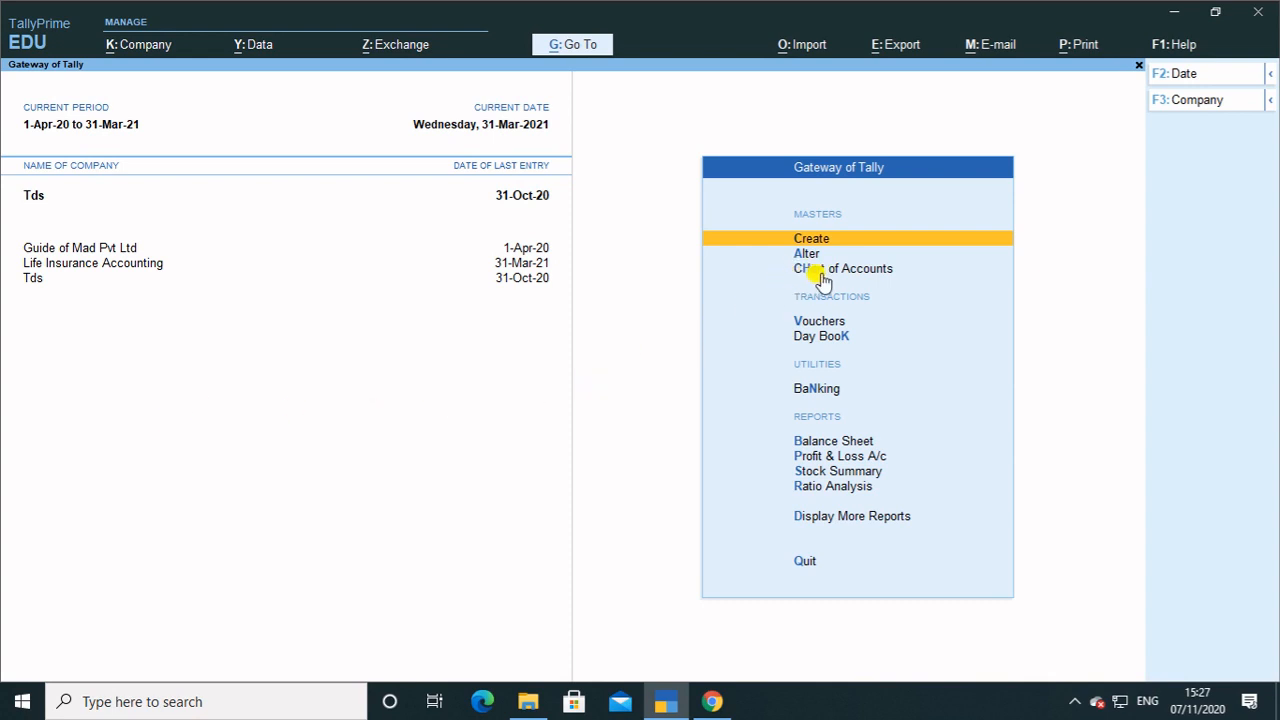
Open the chart of accounts and view its list of groups
key("Down")
key("Down")
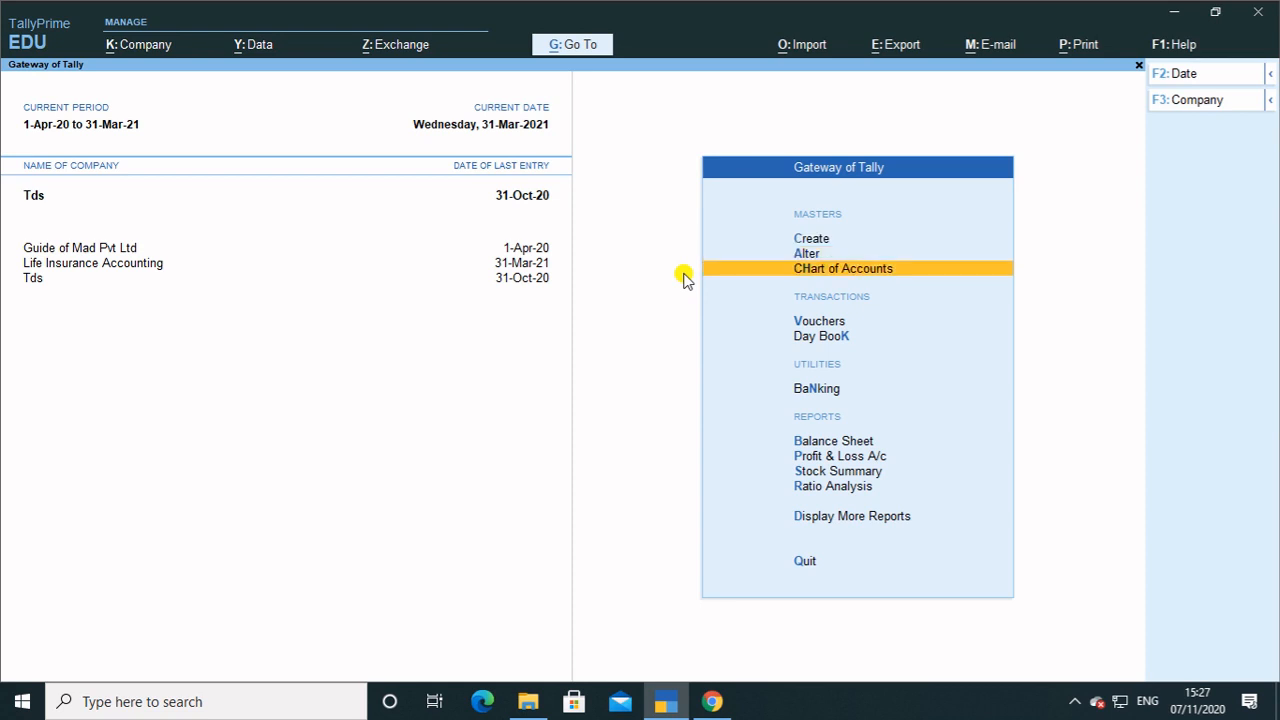
key("Return")
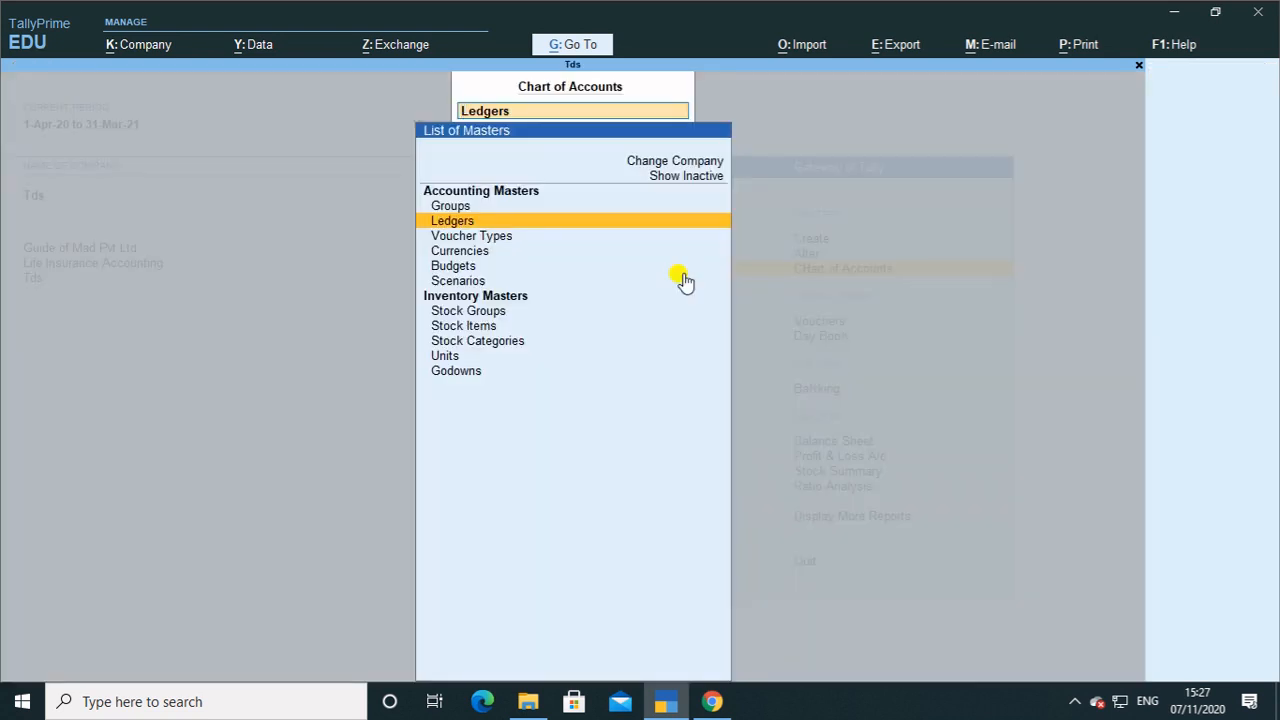
key("Up")
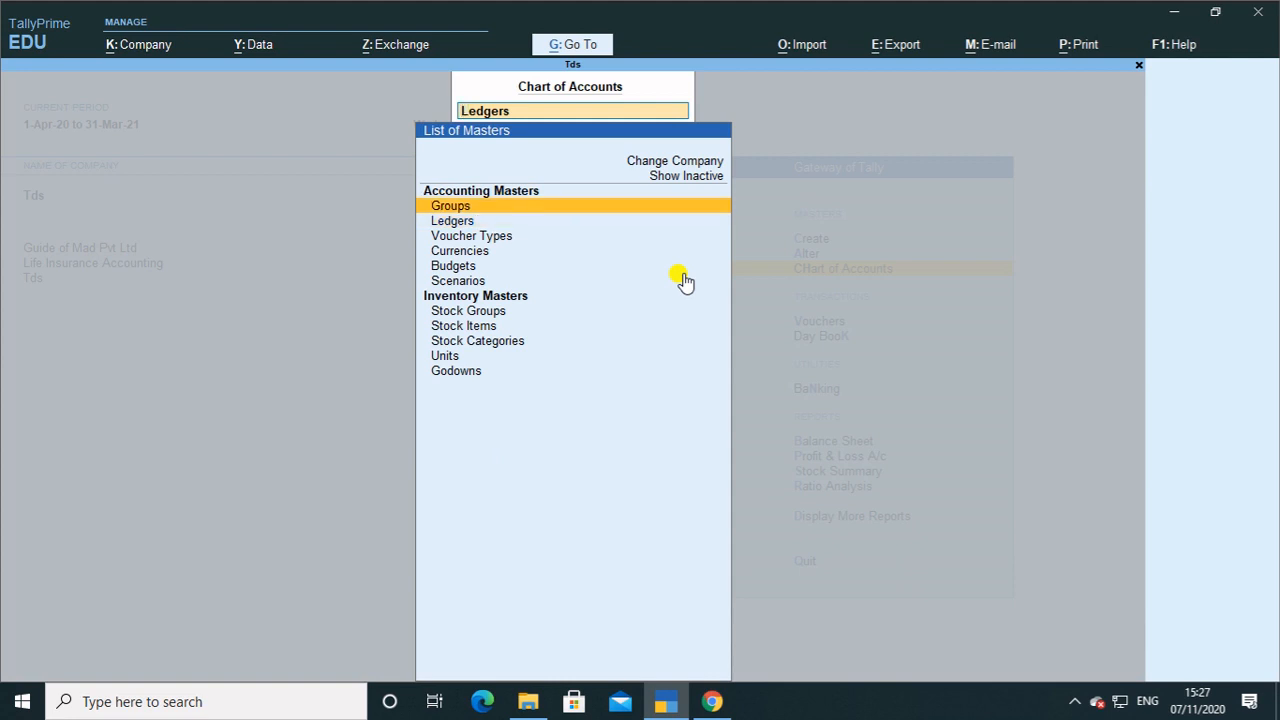
key("Return")
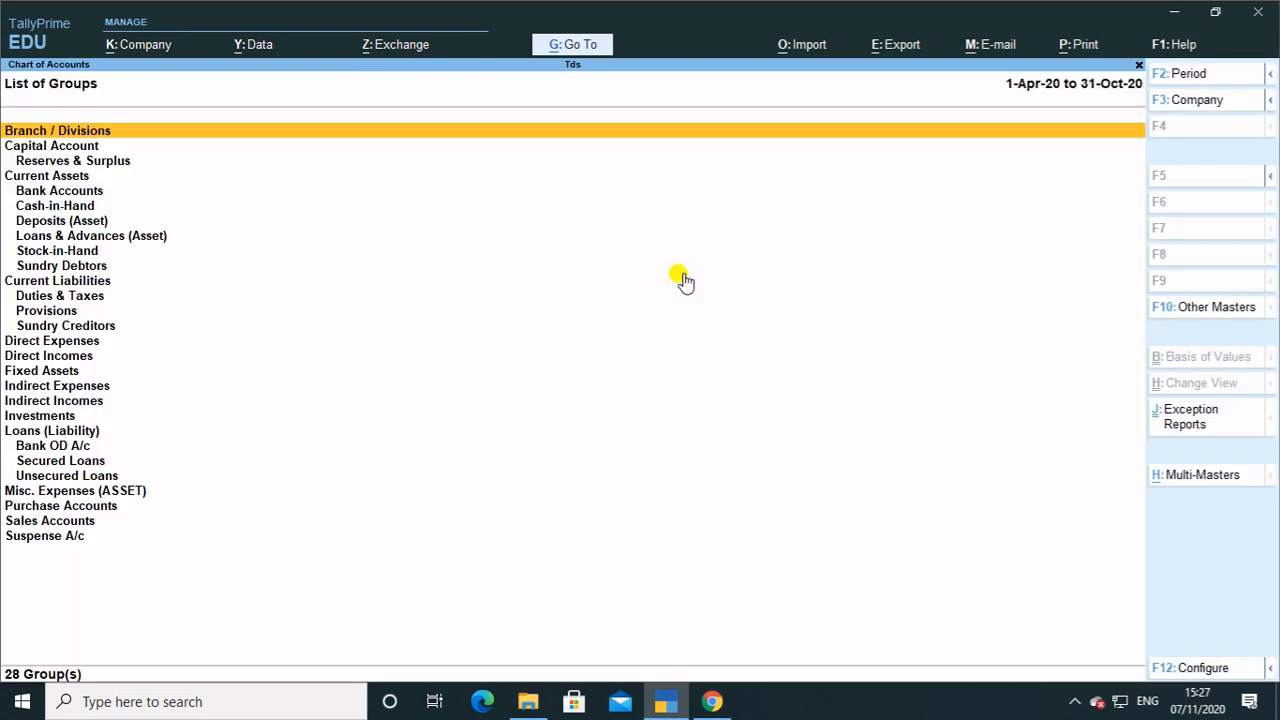
View the list of ledgers in the chart of accounts and revisit the list of groups
key("Escape")
key("Down")
key("Return")
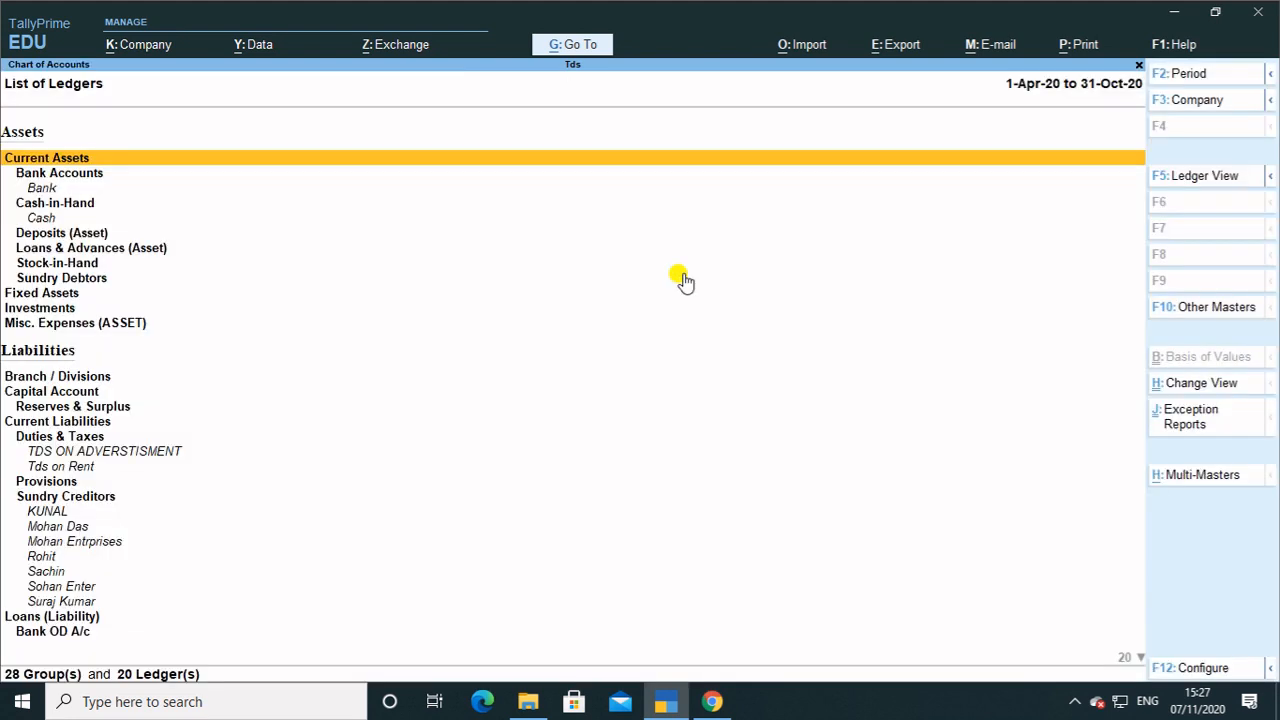
key("Escape")
key("Up")
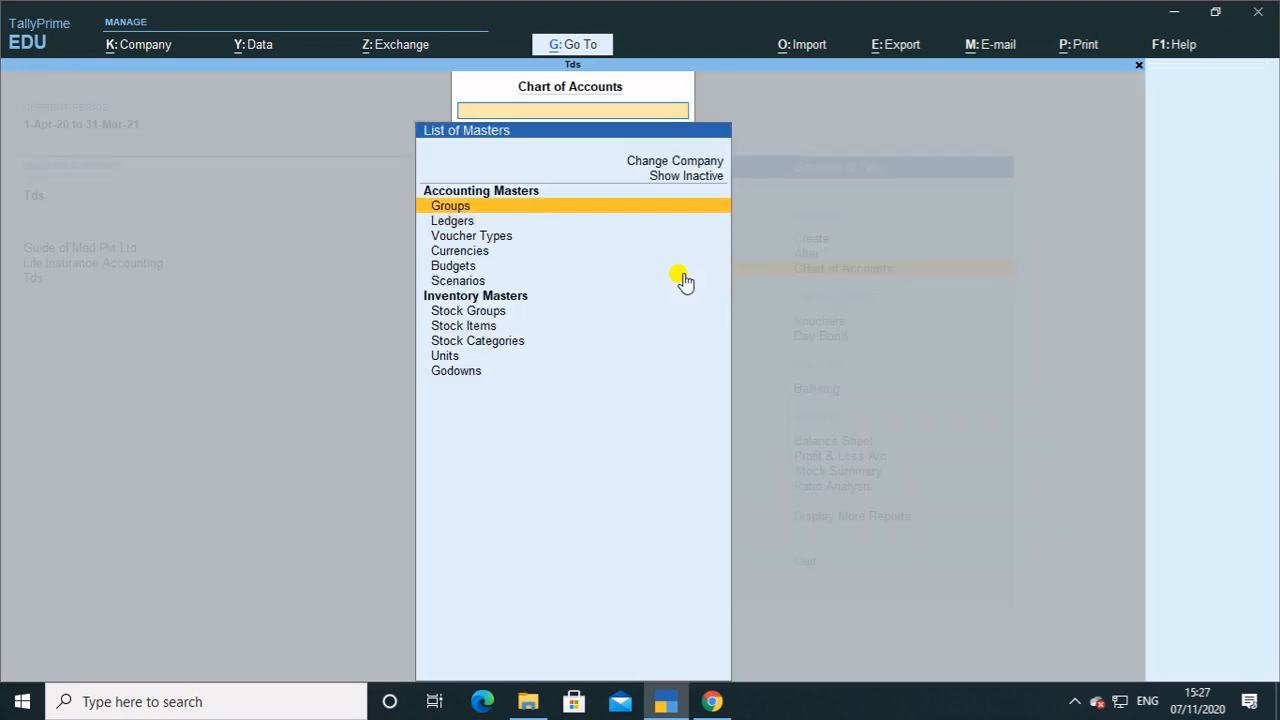
key("Return")
key("Escape")
View the voucher types and currencies lists in the chart of accounts
key("Down")
key("Down")
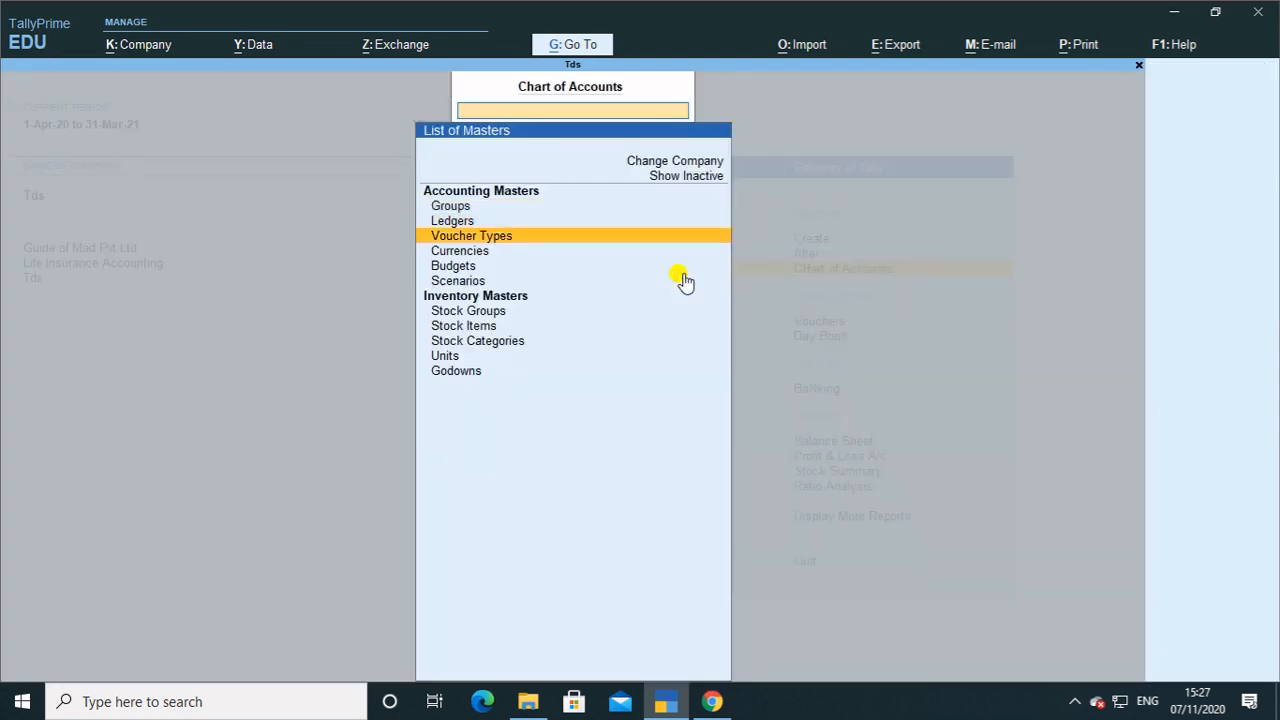
key("Return")
key("Escape")
key("Down")
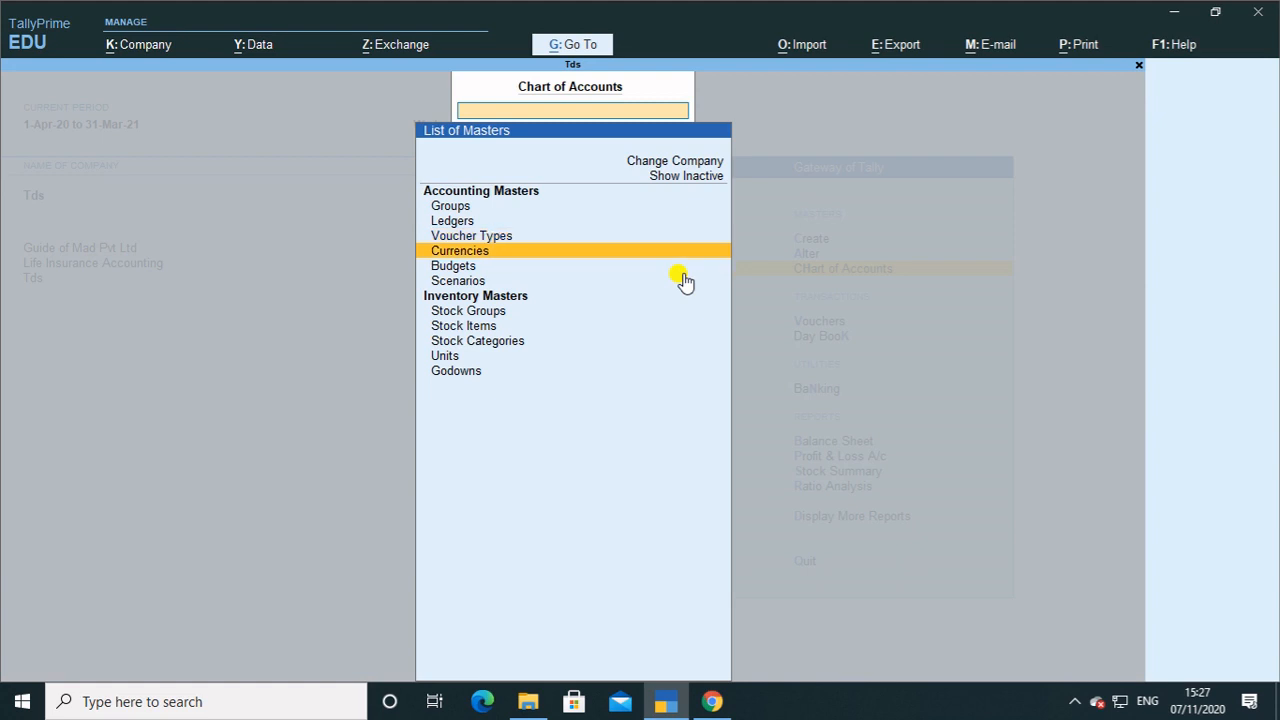
key("Return")
key("Escape")
View the budgets and scenarios lists in the chart of accounts
key("Down")
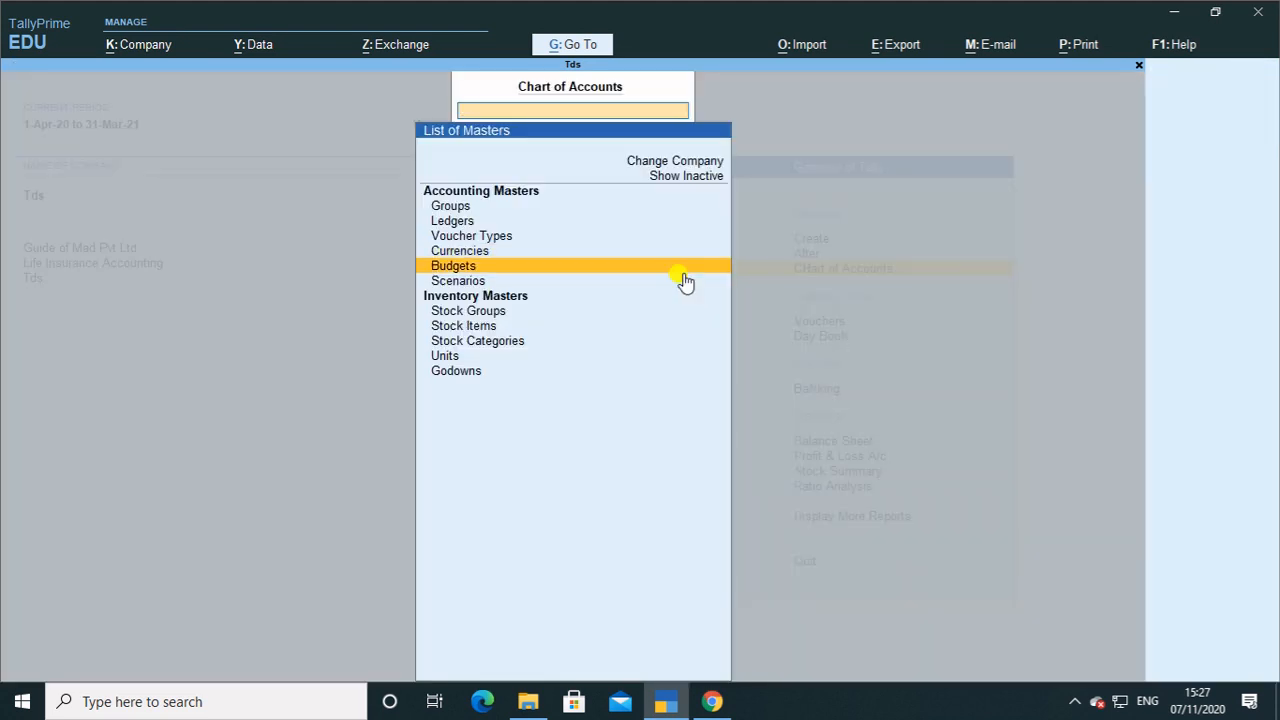
key("Return")
key("Escape")
key("Down")
key("Return")
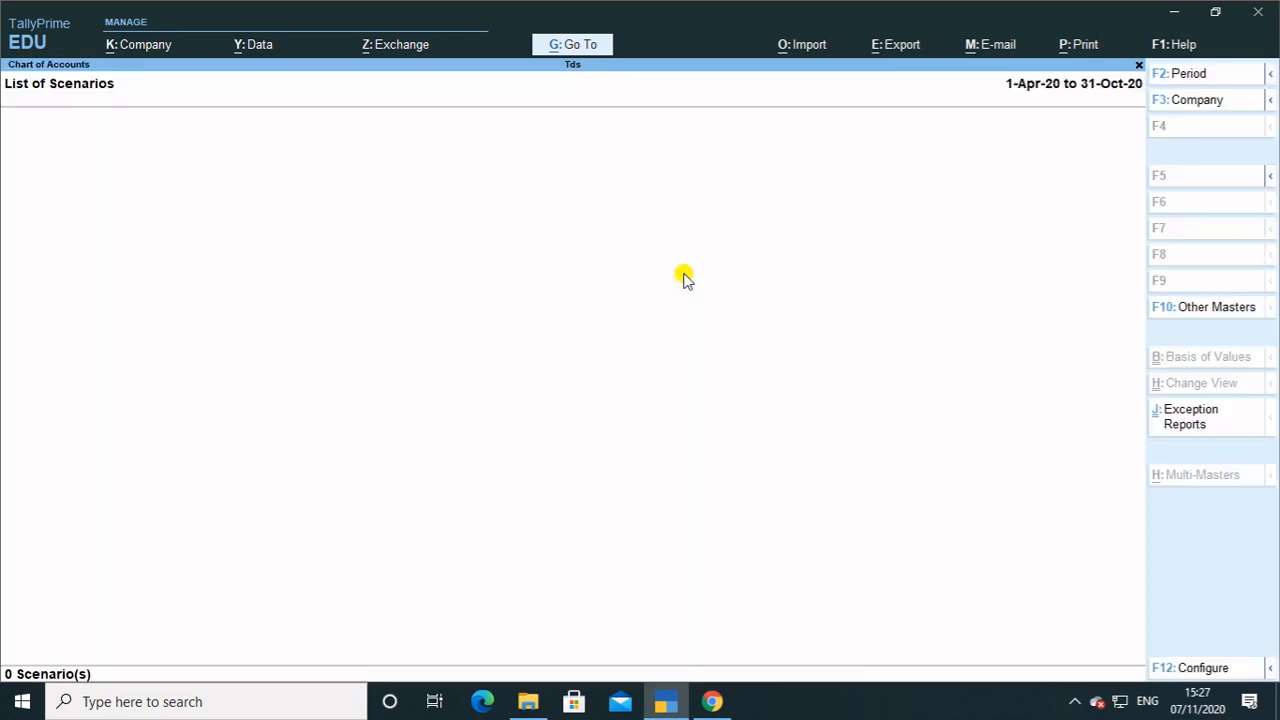
key("Escape")
Return to the list of ledgers in the chart of accounts
key("Up")
key("Up")
key("Up")
key("Up")
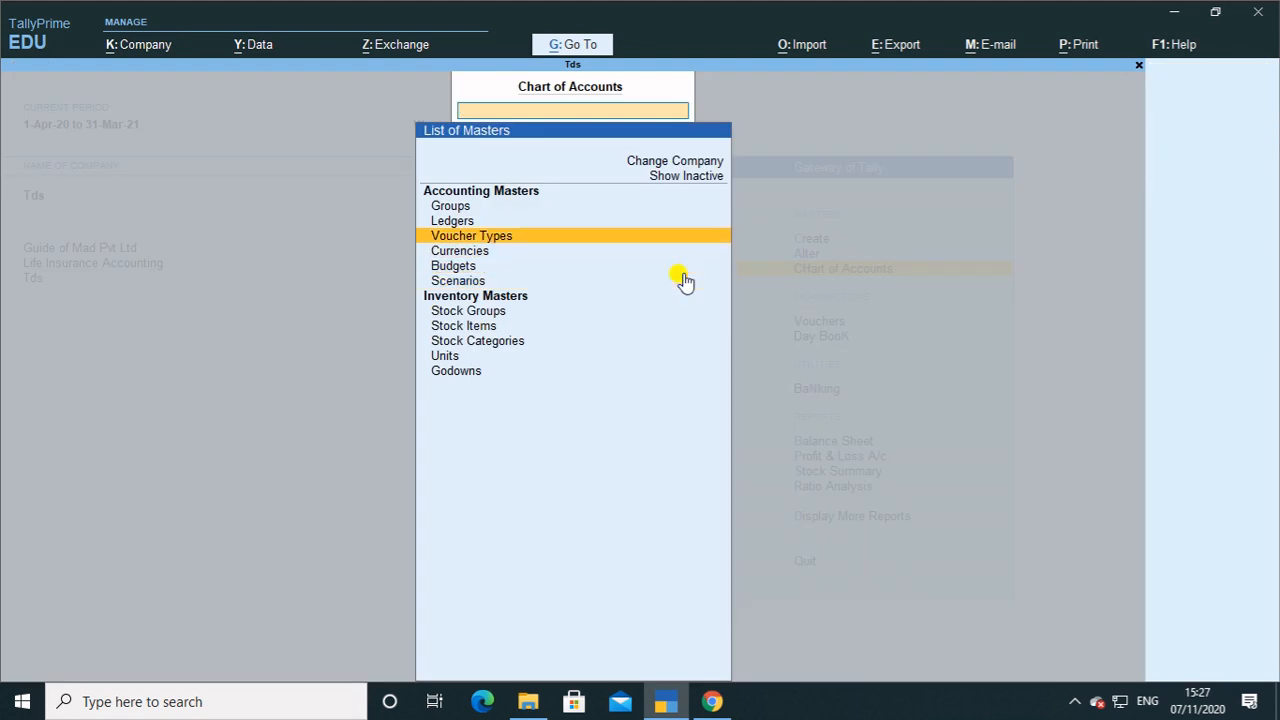
key("Return")
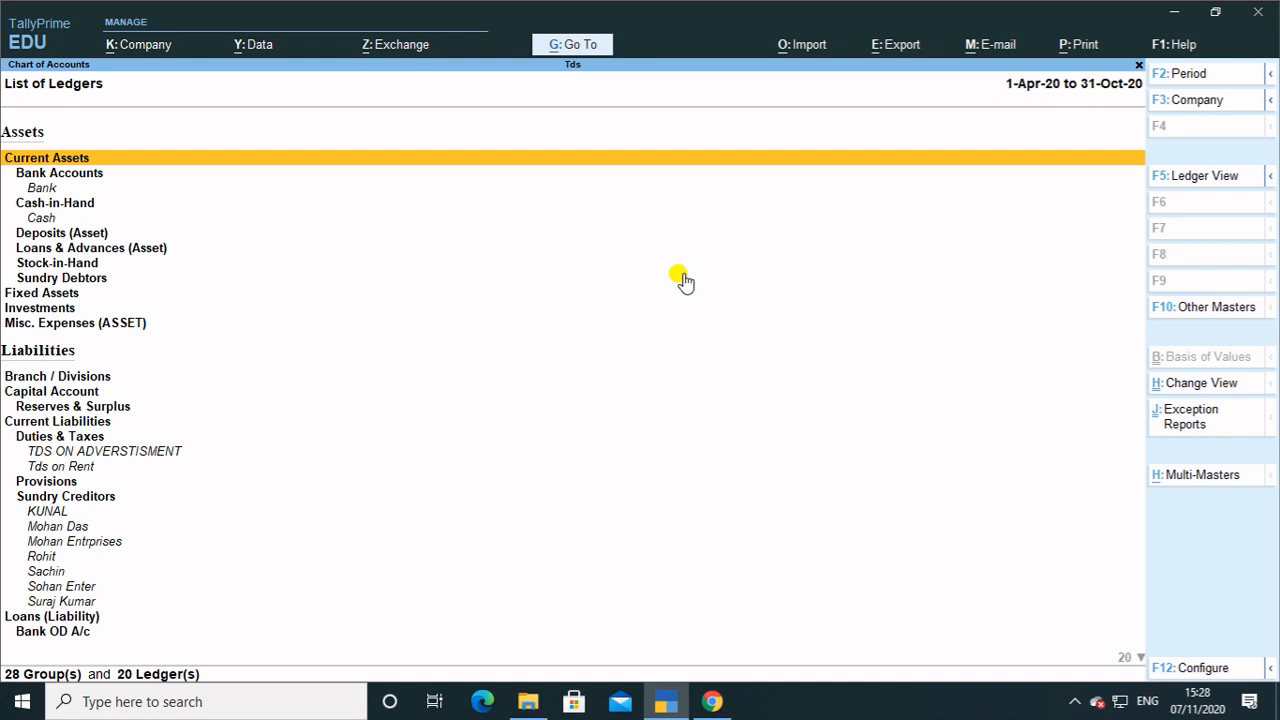
Start a multi-ledger creation with Sundry Creditors as the parent group
key("ctrl+h")
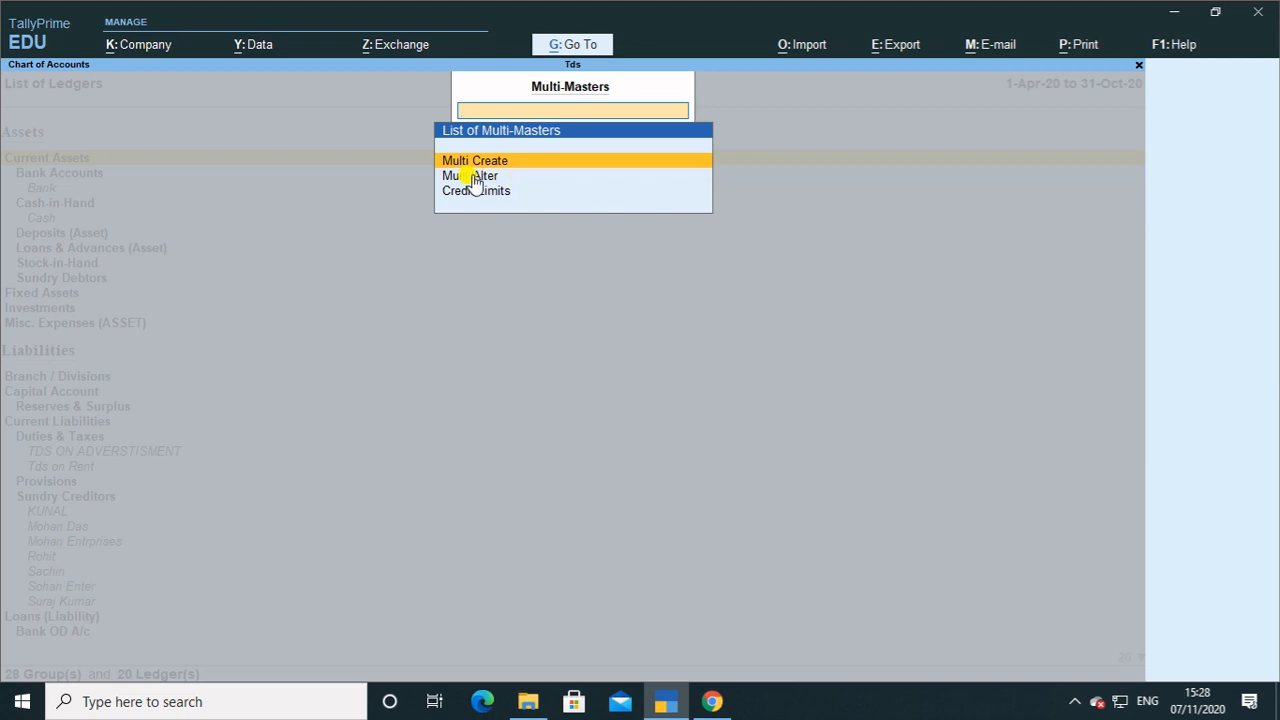
key("Return")
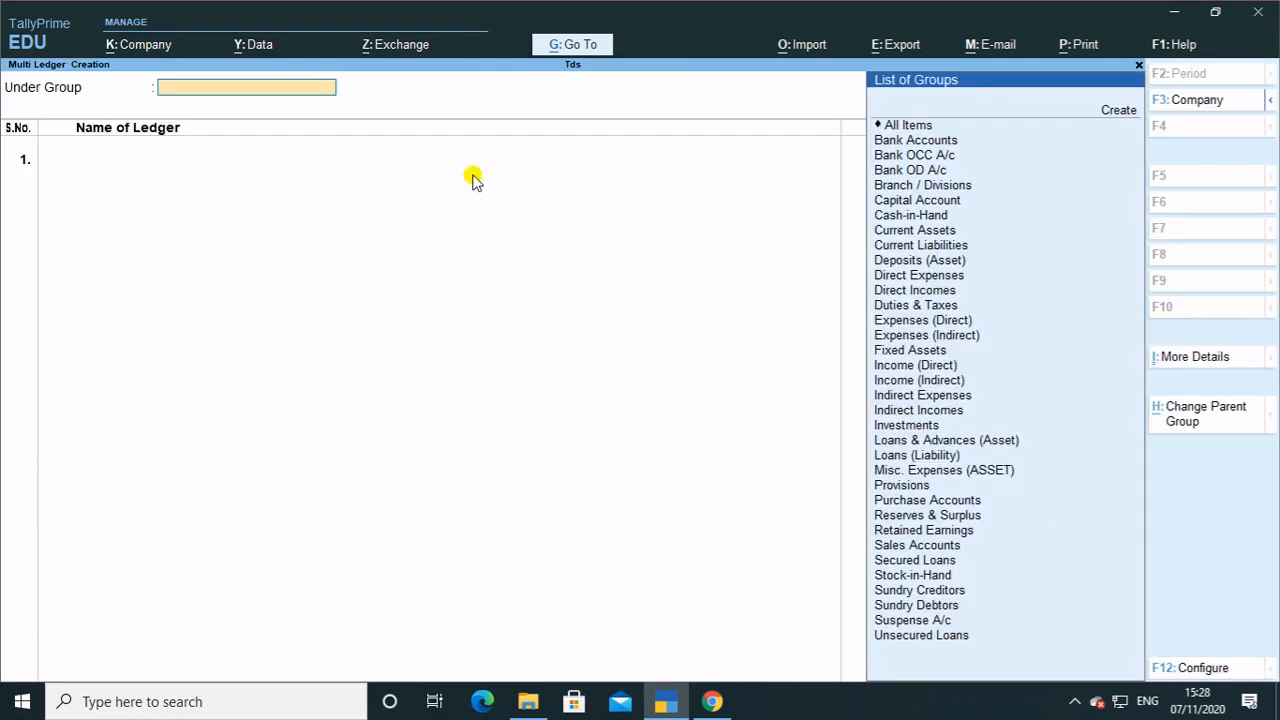
key("Down")
key("Down")
key("Down")
key("Down")
key("Down")
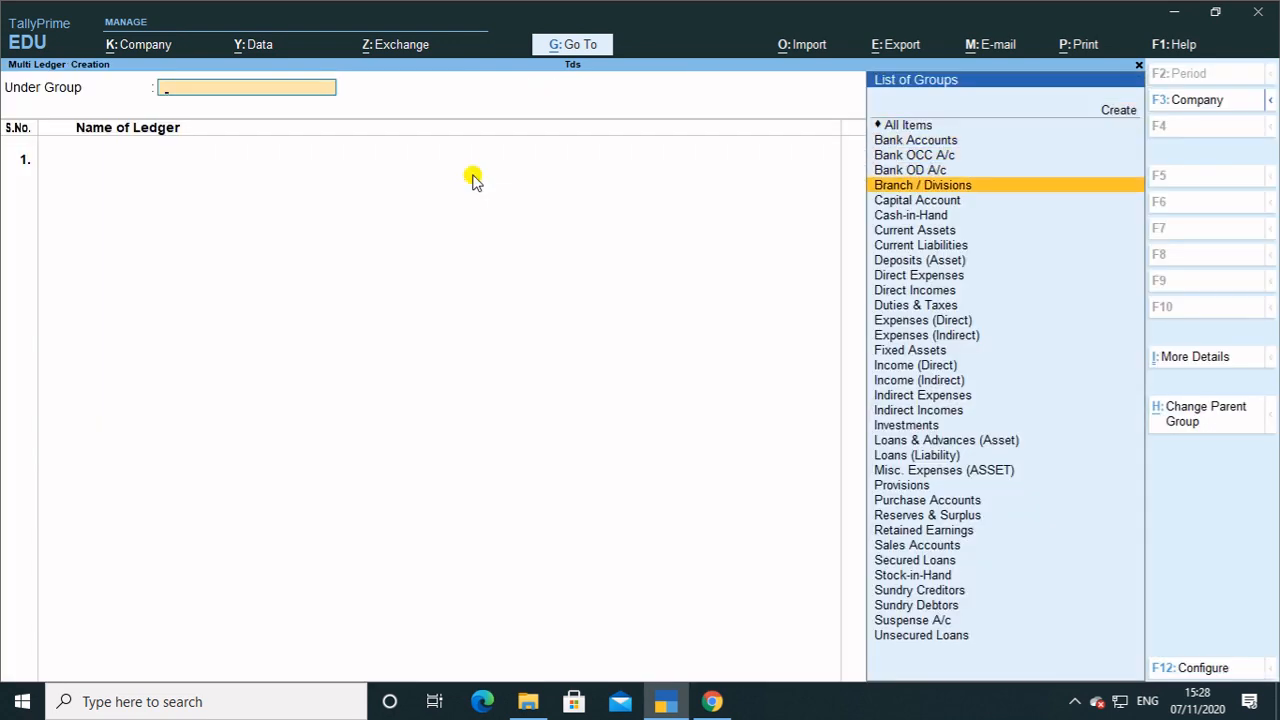
type("S")
key("Down")
key("Down")
key("Down")
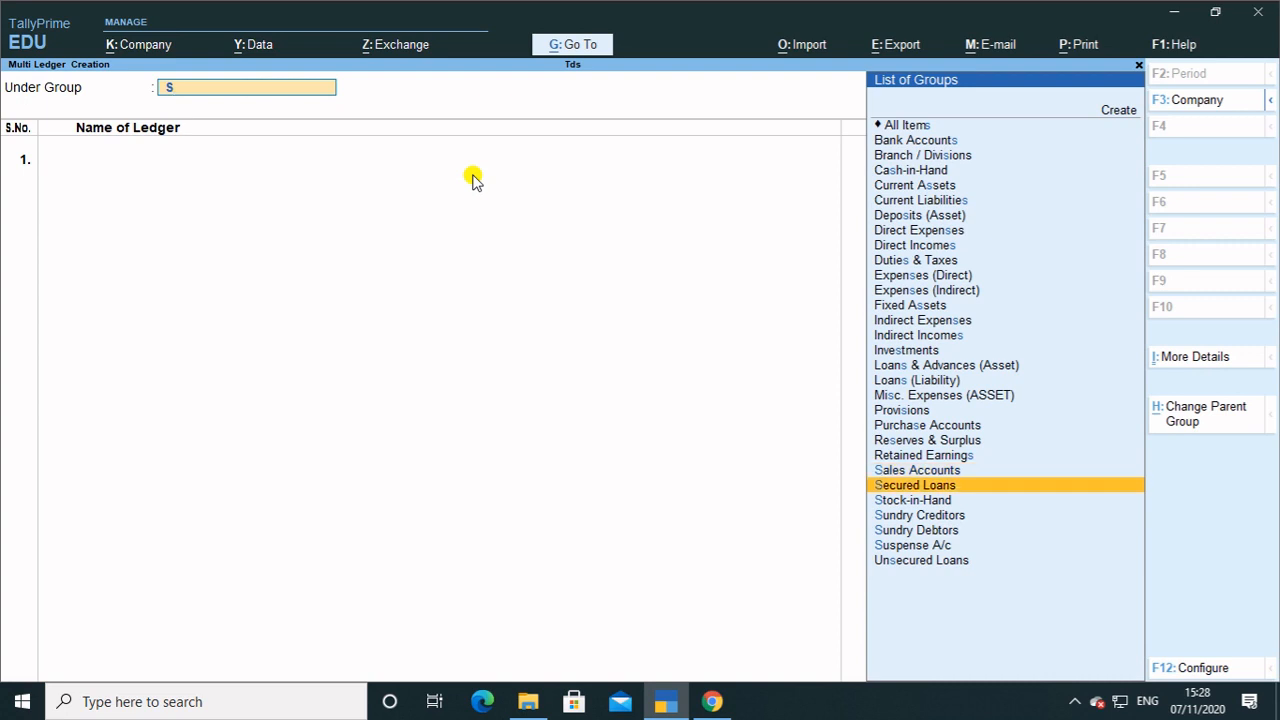
key("Down")
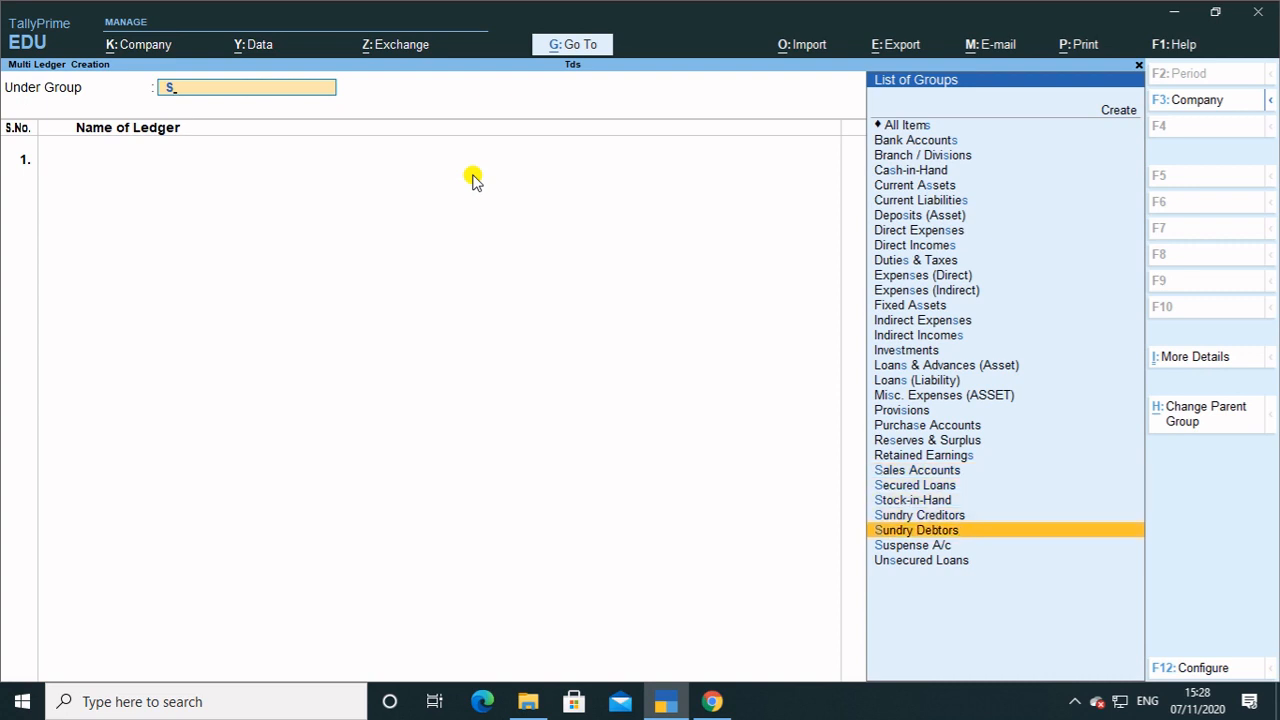
key("Up")
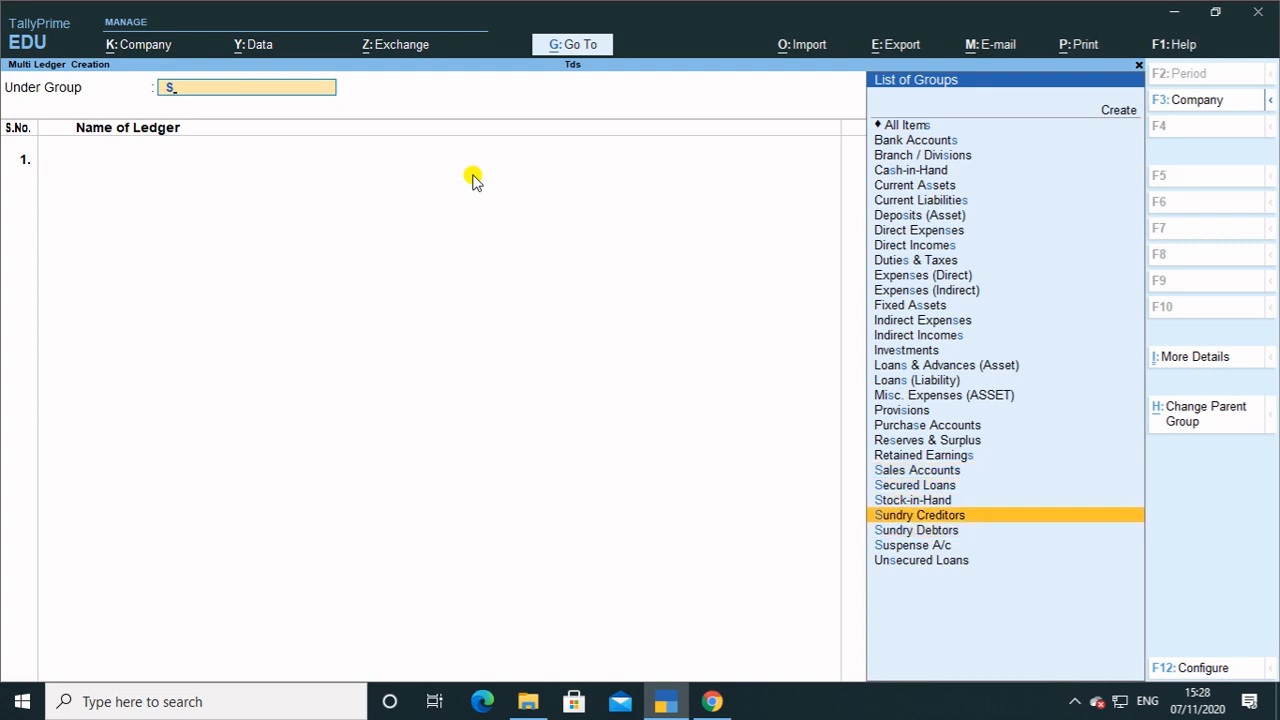
key("Return")
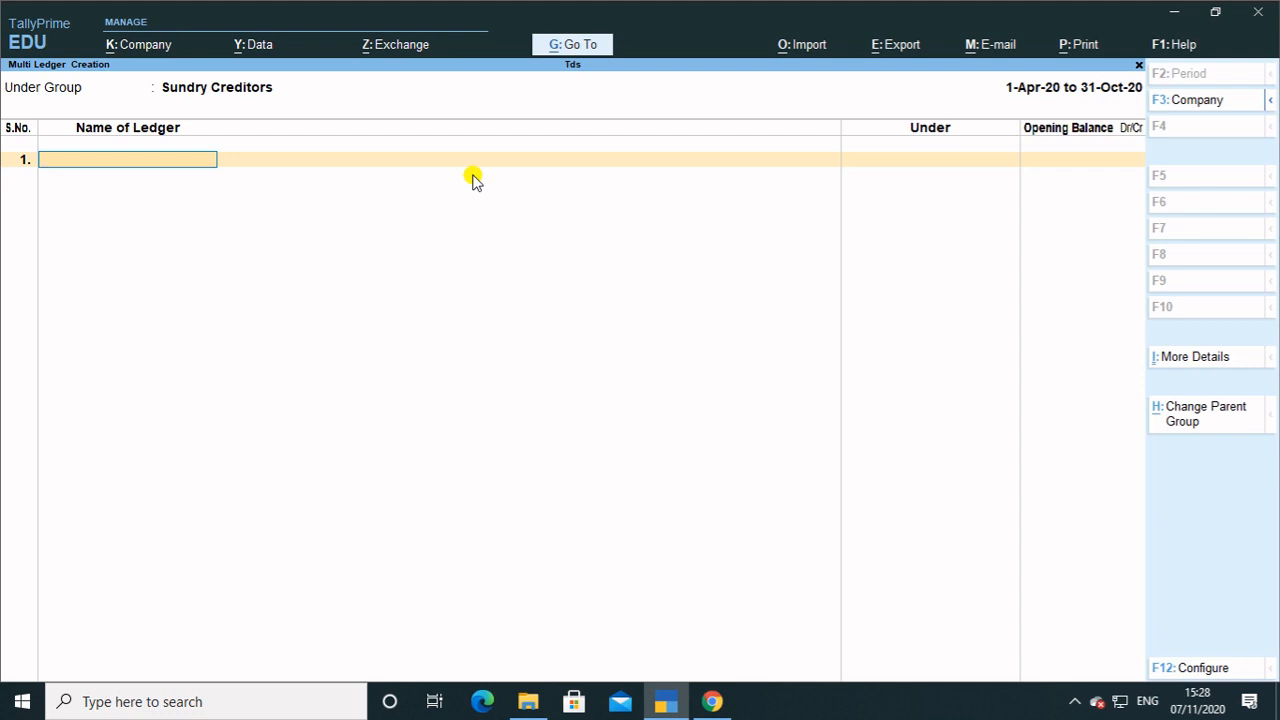
Enter Dfs as the first ledger name, and discard the multi-ledger creation
type("Dfs")
key("Return")
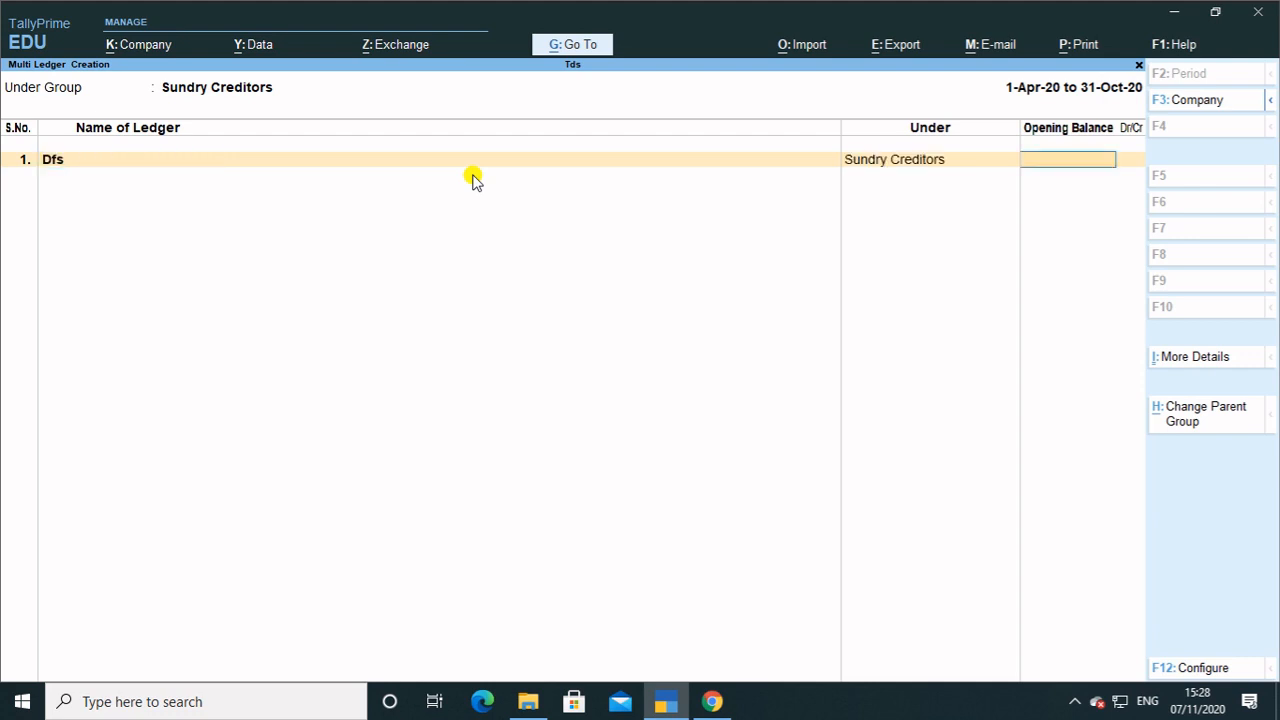
key("Escape")
key("y")
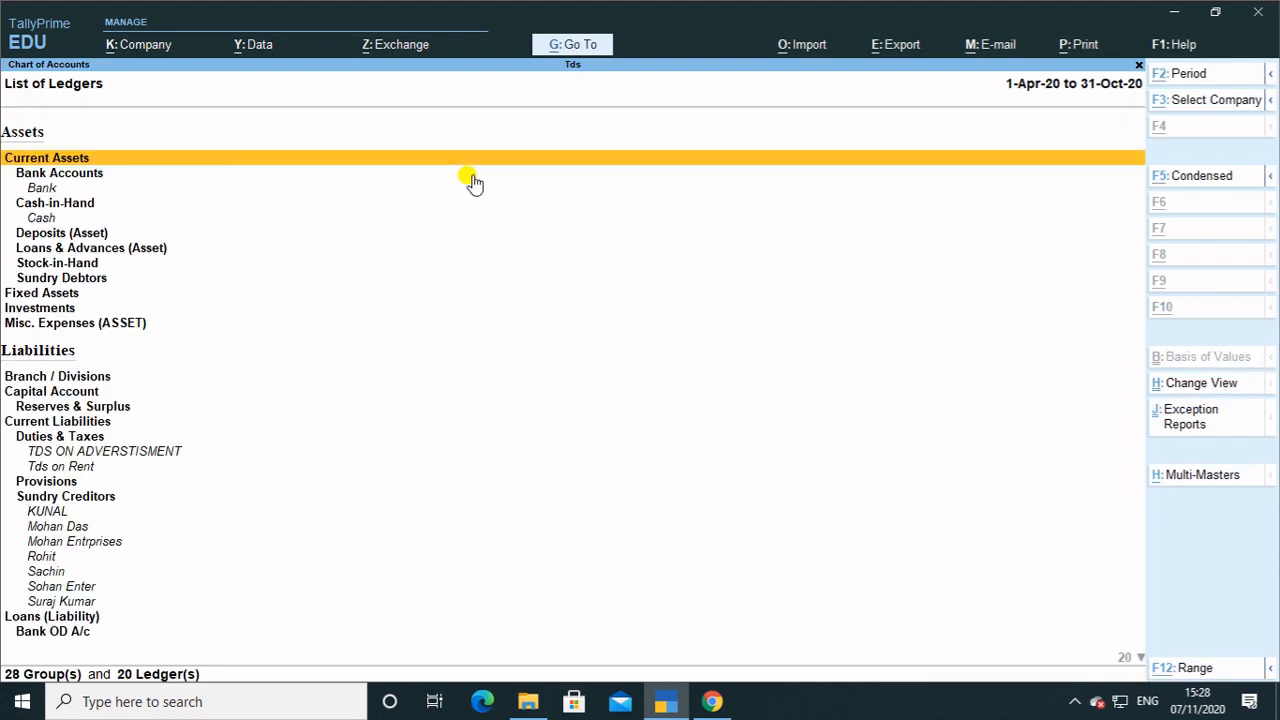
Look at the Multi Alter option for ledgers and return to the list of ledgers
key("alt+h")
key("Down")
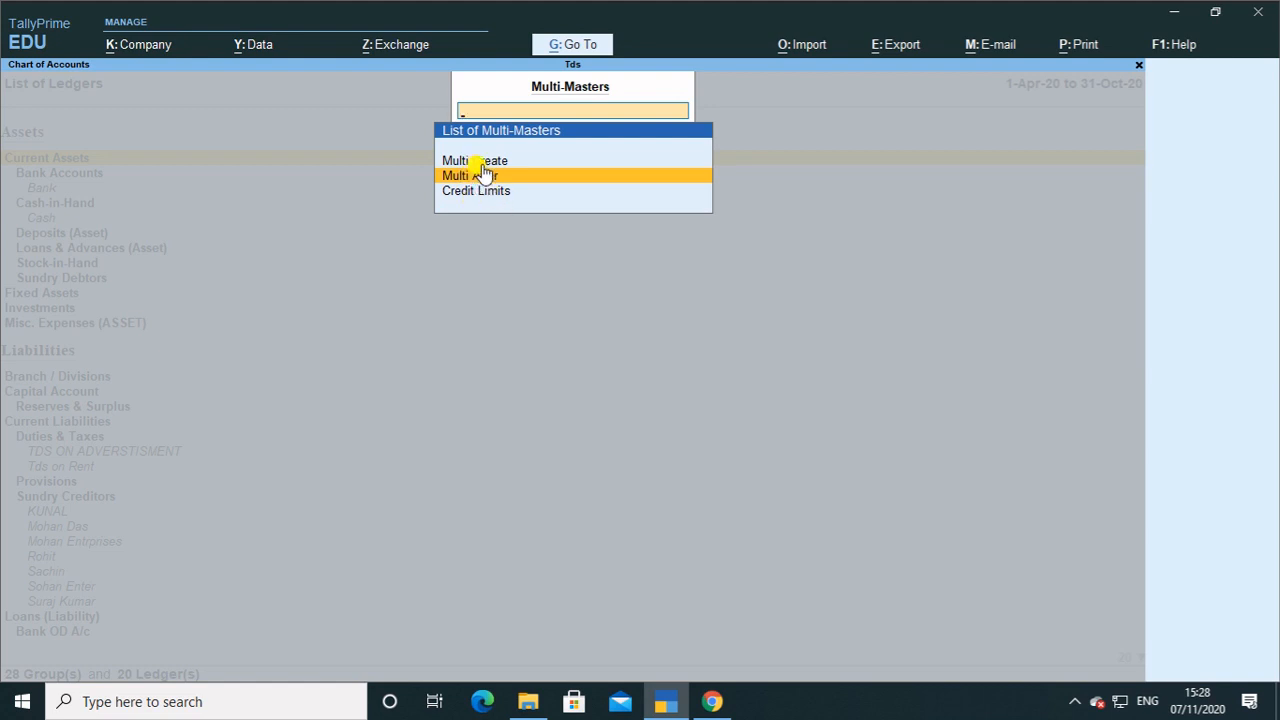
key("Escape")
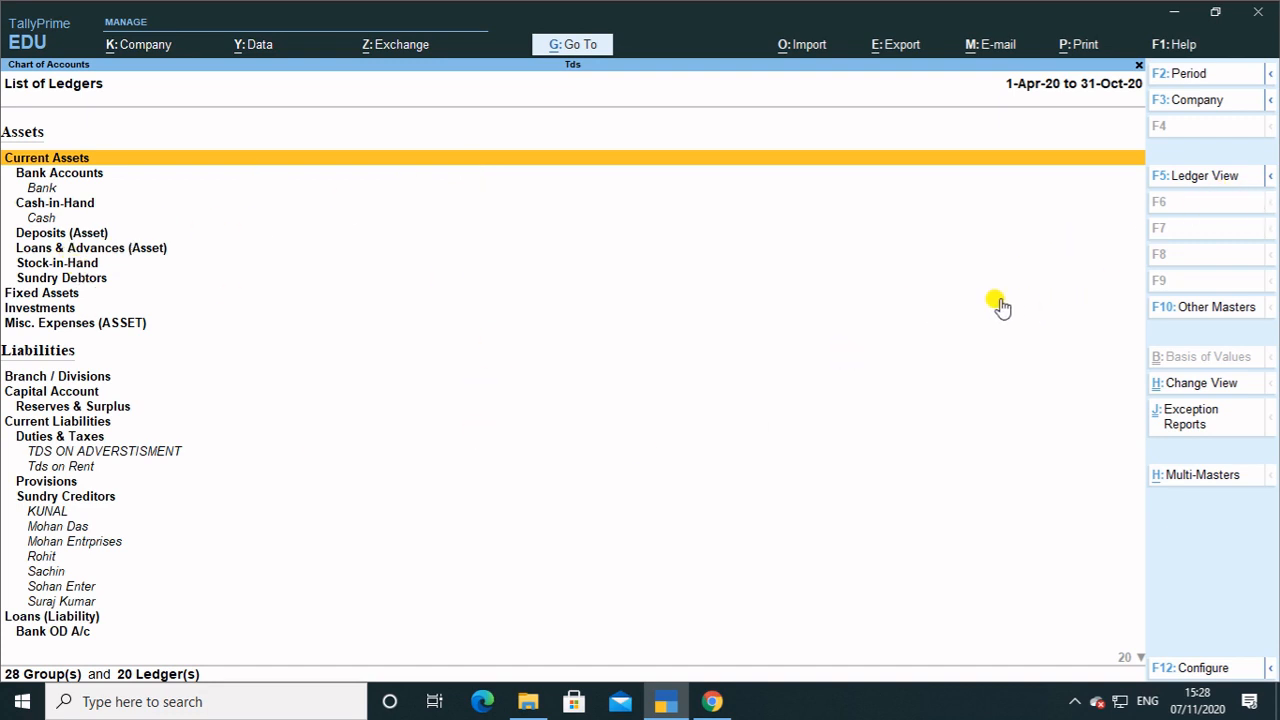
Show the ledgers in Ledger View and switch the report to the company Guide of Mad Pvt Ltd
key("F5")
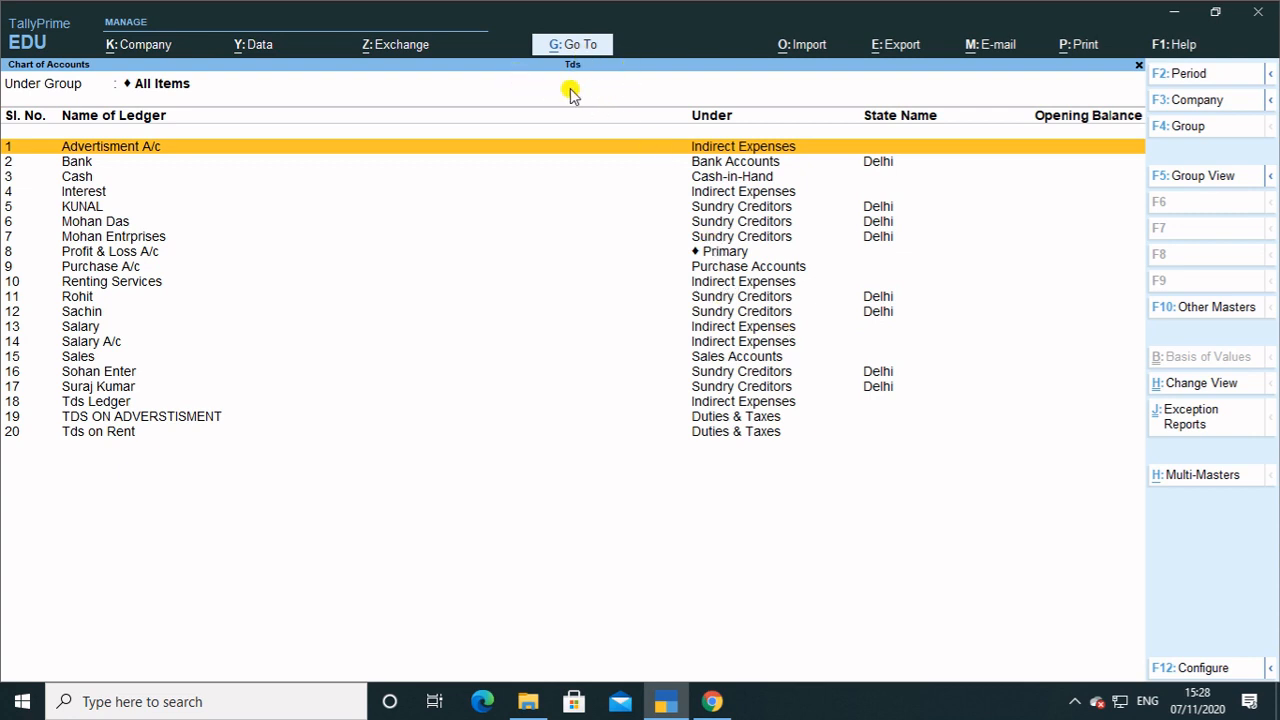
key("F3")
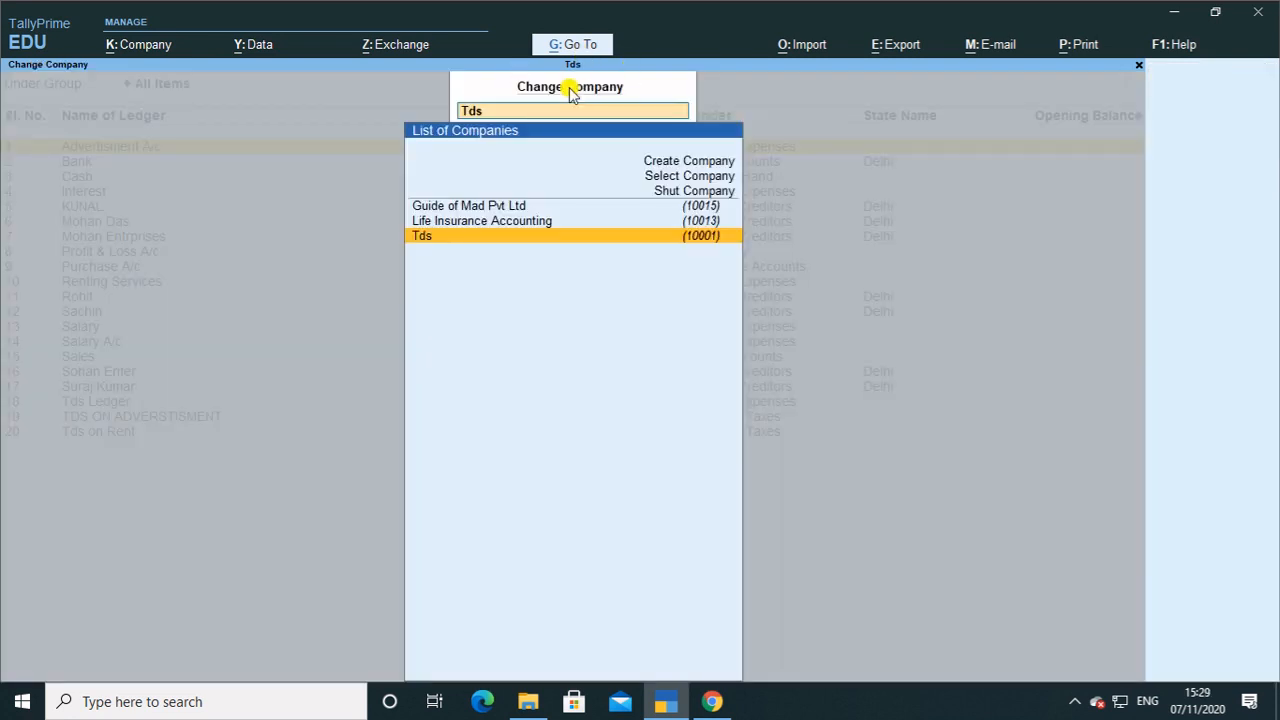
key("Up")
key("Up")
key("Return")
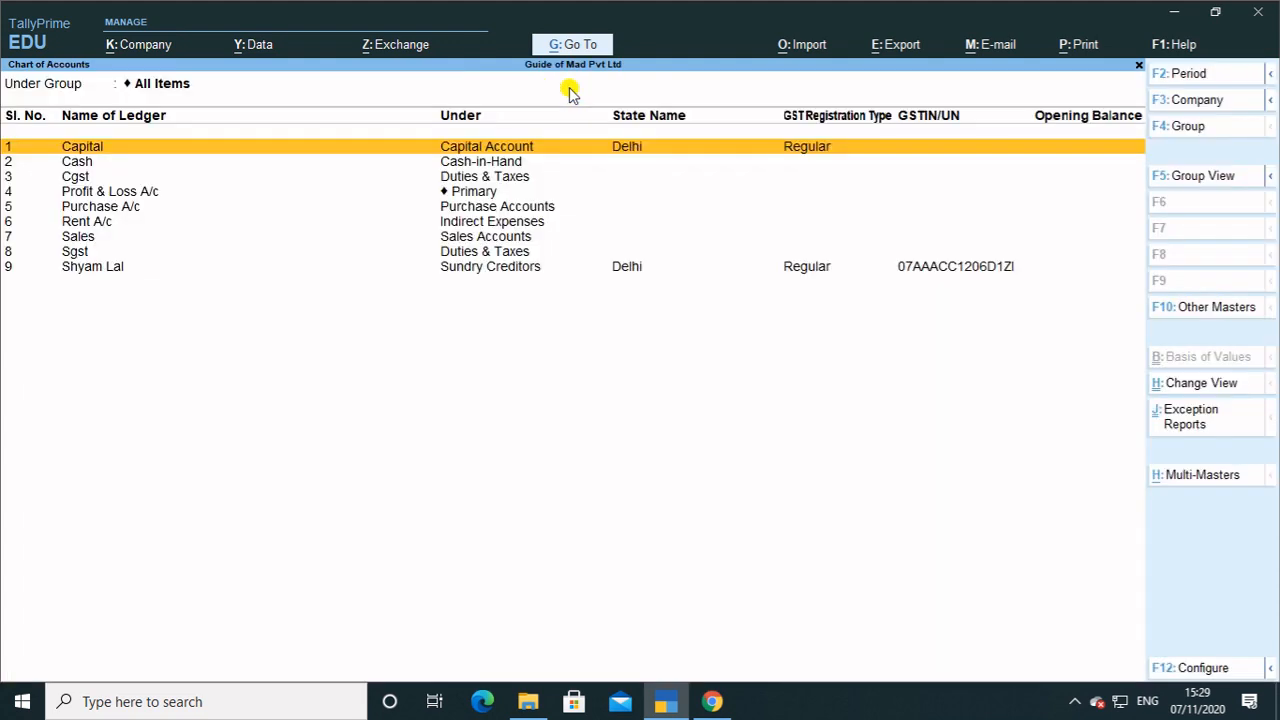
View the ledgers of Life Insurance Accounting and switch the report back to the Tds company
key("F3")
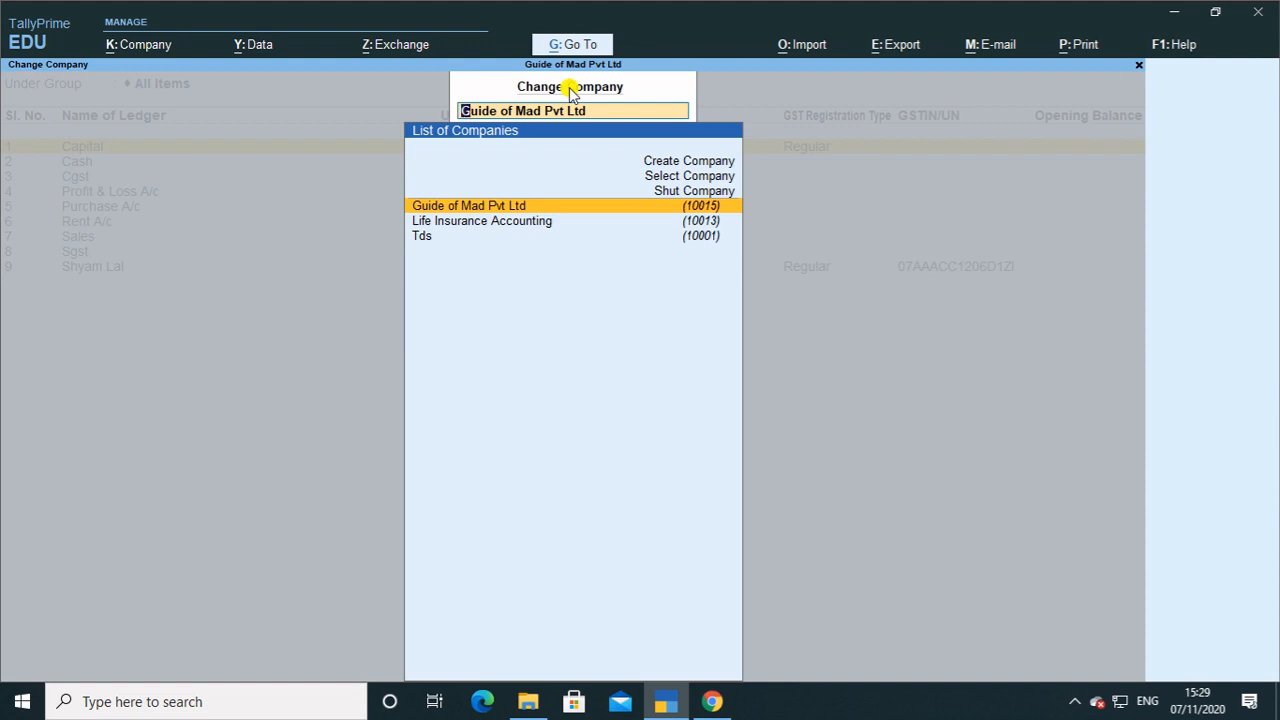
key("Down")
key("Return")
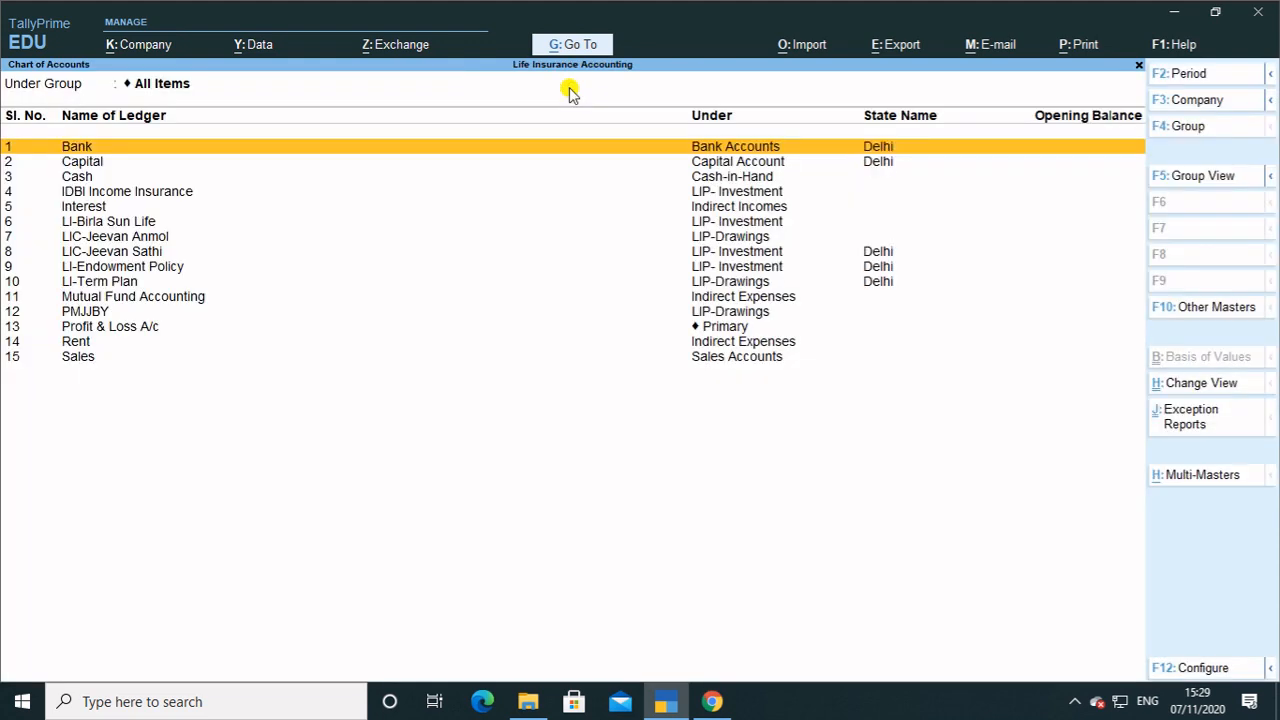
key("F3")
key("Down")
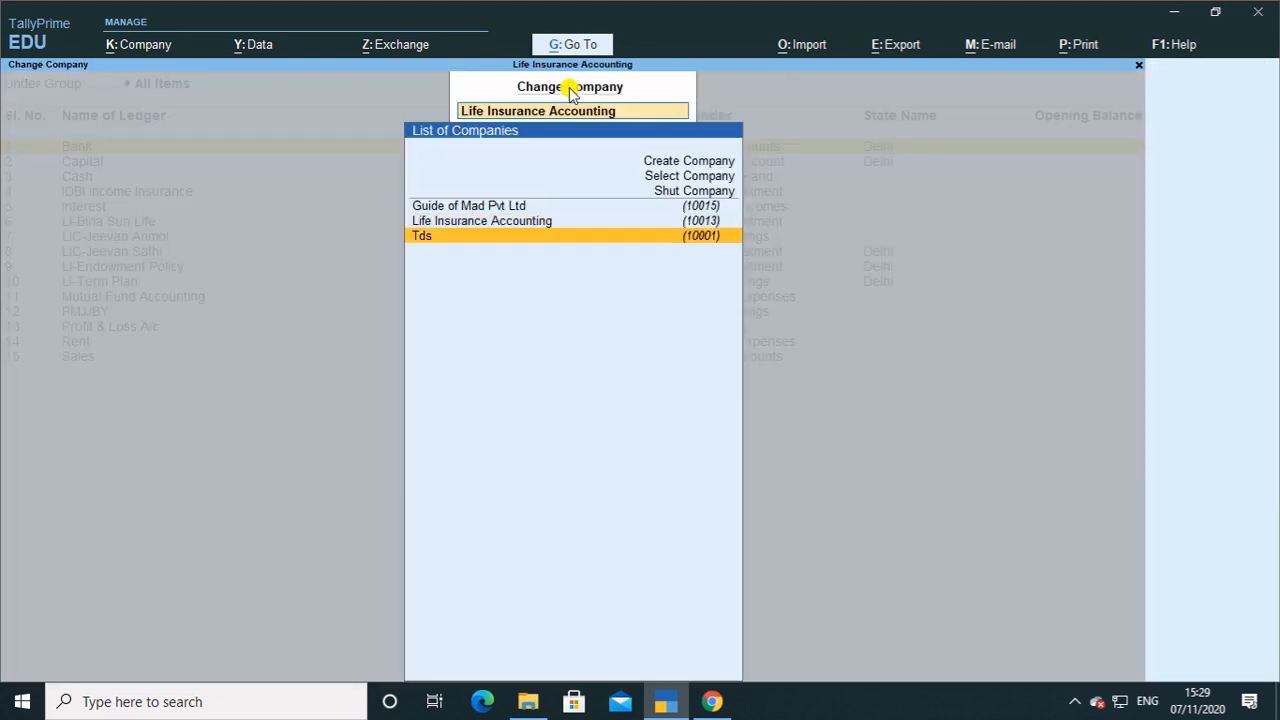
key("Return")
Switch the ledger report to Guide of Mad Pvt Ltd again, and return to the Gateway of Tally
key("F3")
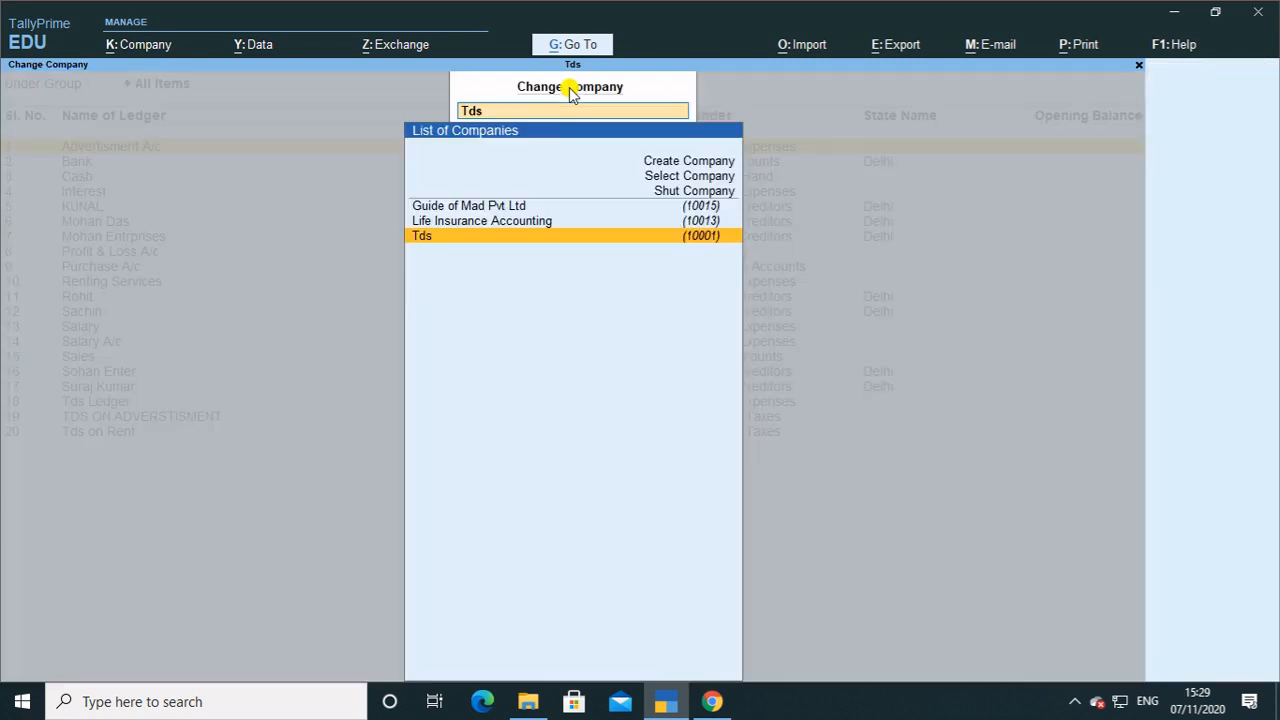
key("Up")
key("Up")
key("Return")
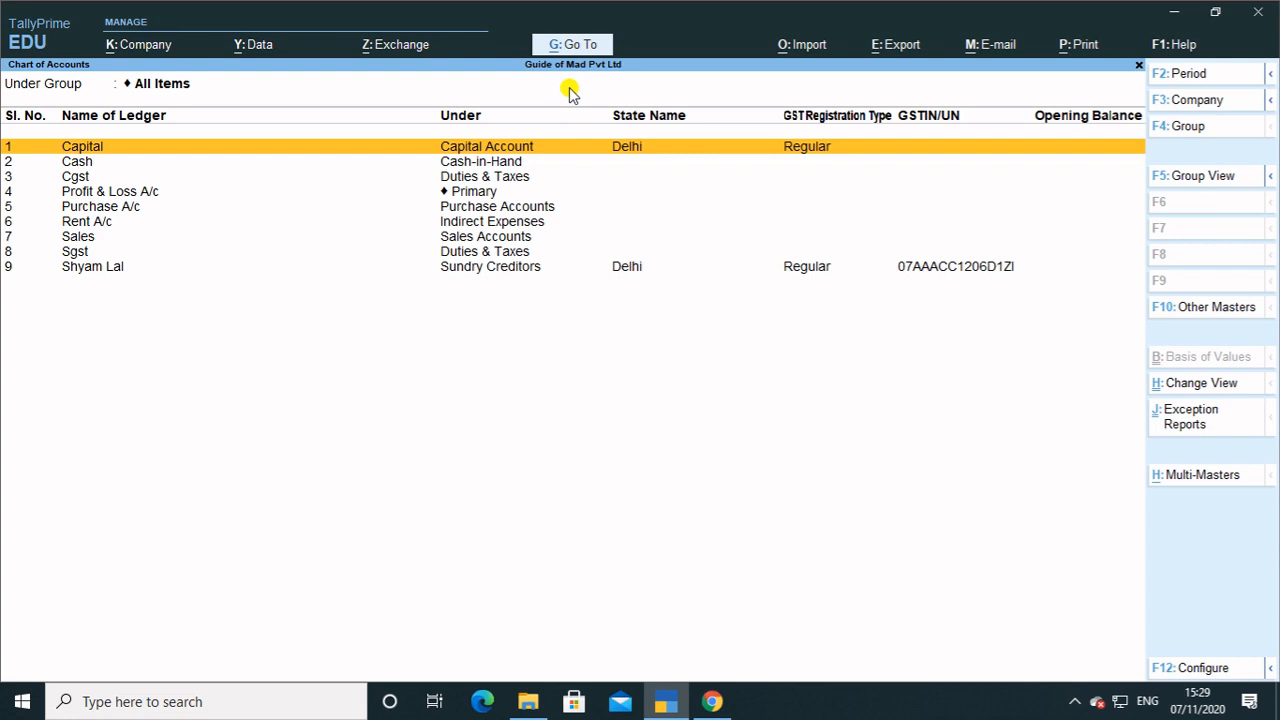
key("Escape")
key("Escape")
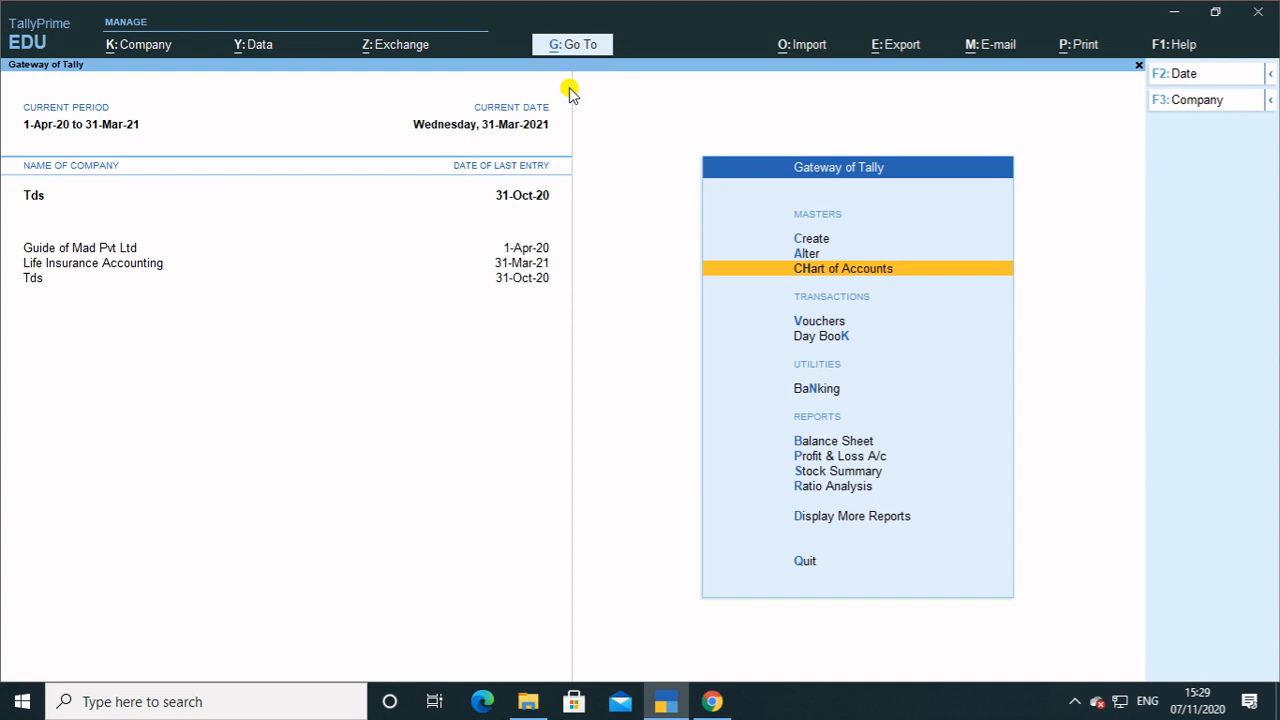
Open the voucher creation screen from the Gateway of Tally and leave it without recording a voucher
key("Down")
key("Down")
key("Up")
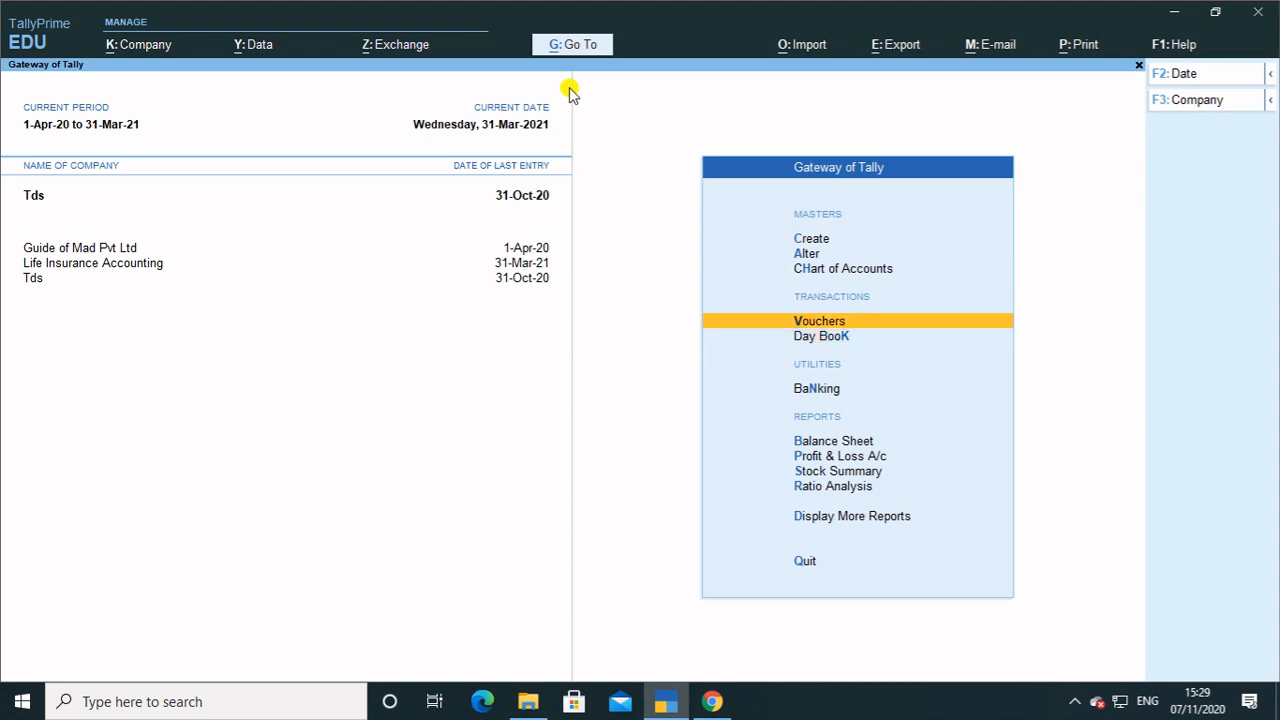
key("Return")
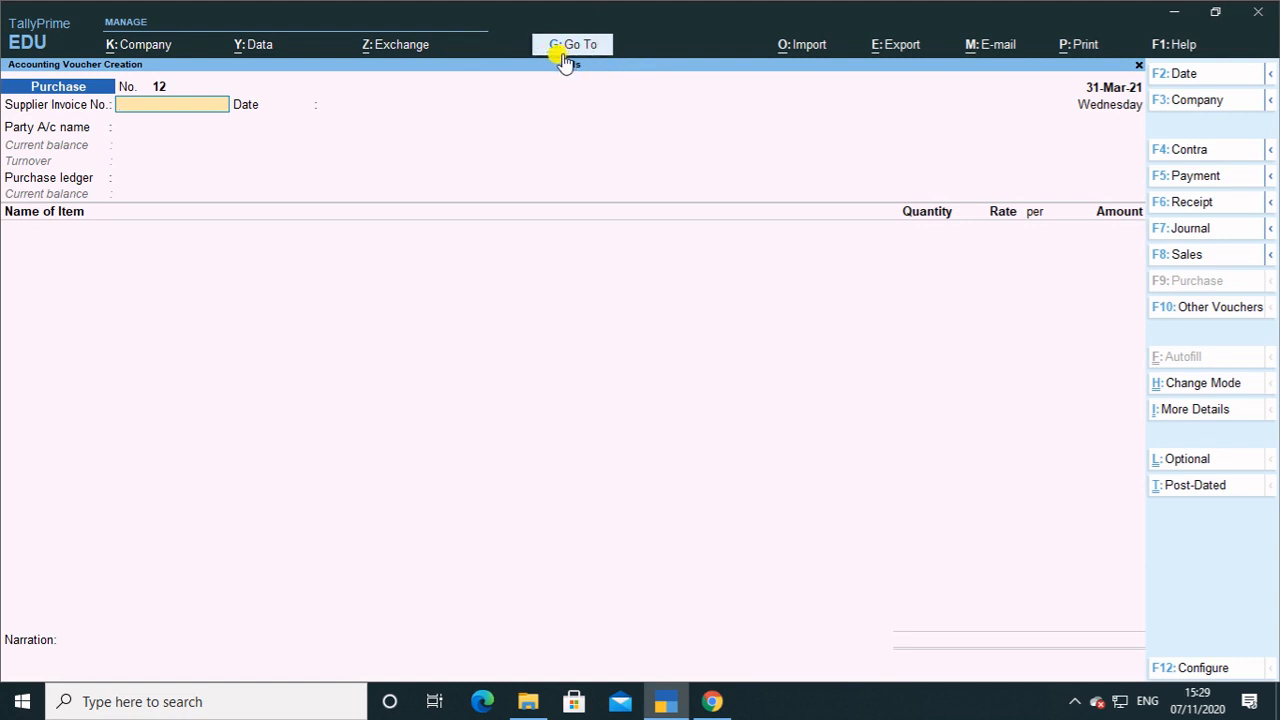
key("Escape")
key("y")
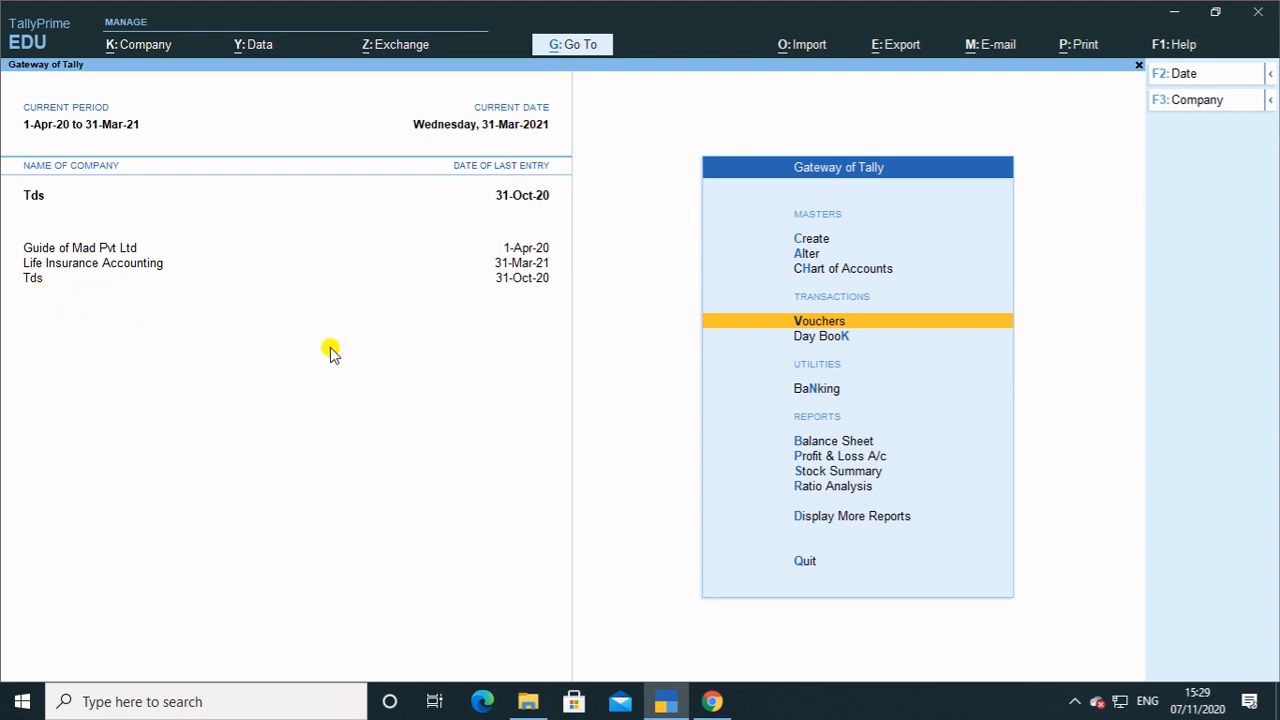
Open the Day Book of the Tds company and set its period to 1-Apr-20 to 31-Oct-20
key("Down")
key("Return")
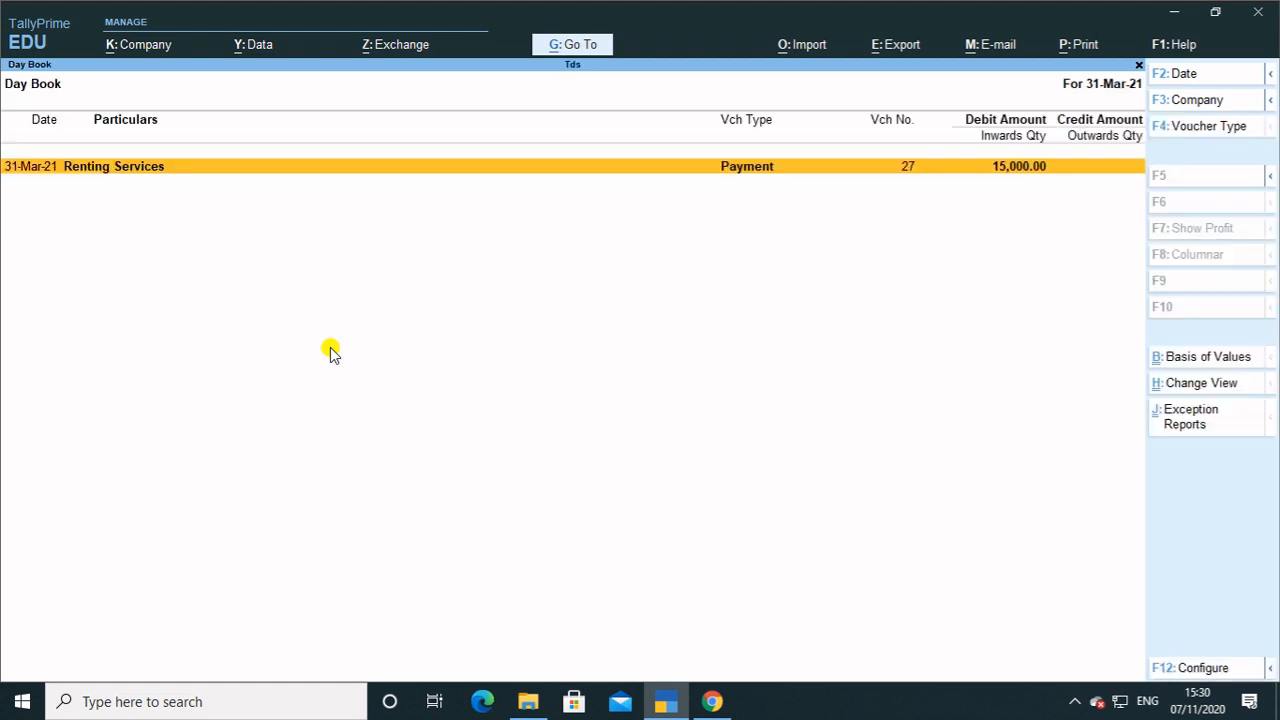
key("F2")
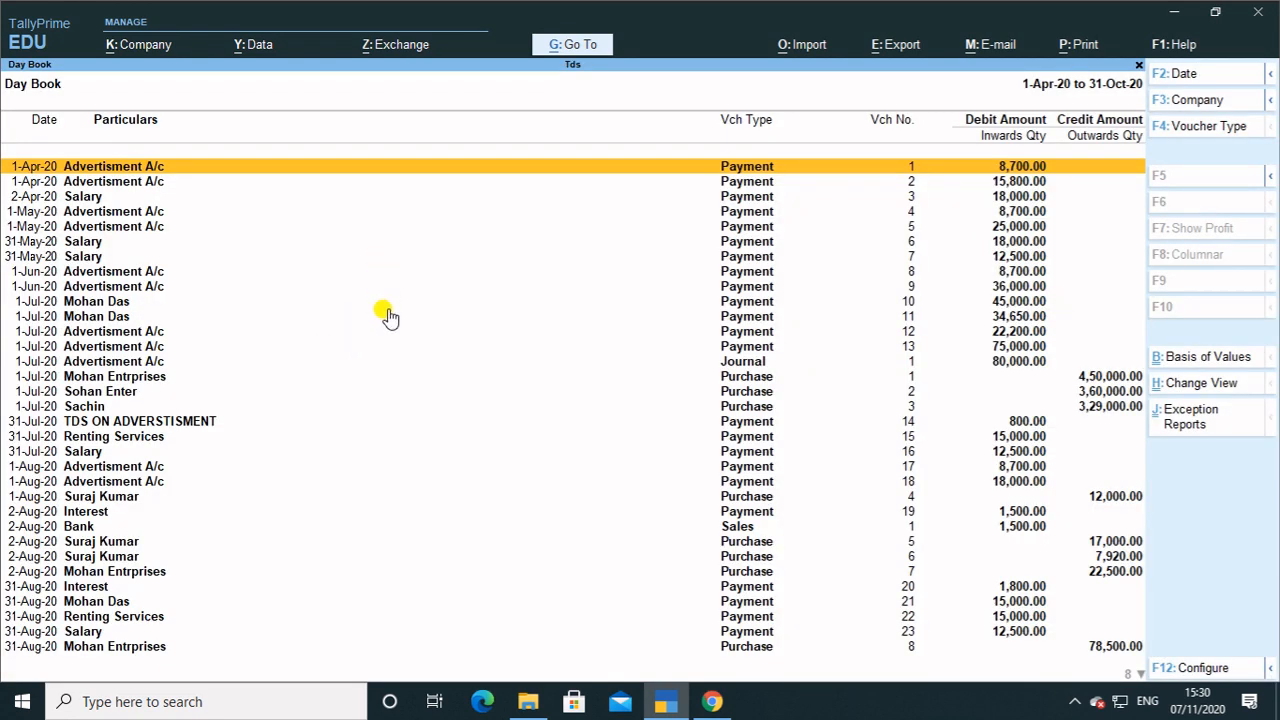
Look through the voucher entries in the Day Book, down to the last October entry and back up to the August payments
key("Down")
key("Down")
key("Down")
key("Down")
key("Down")
key("Down")
key("Down")
key("Down")
key("Down")
key("Down")
key("Down")
key("Down")
key("Down")
key("Down")
key("Down")
key("Down")
key("Down")
key("Down")
key("Down")
key("Down")
key("Down")
key("Down")
key("Down")
key("Down")
key("Down")
key("Down")
key("Down")
key("Down")
key("Down")
key("Down")
key("Down")
key("Down")
key("Down")
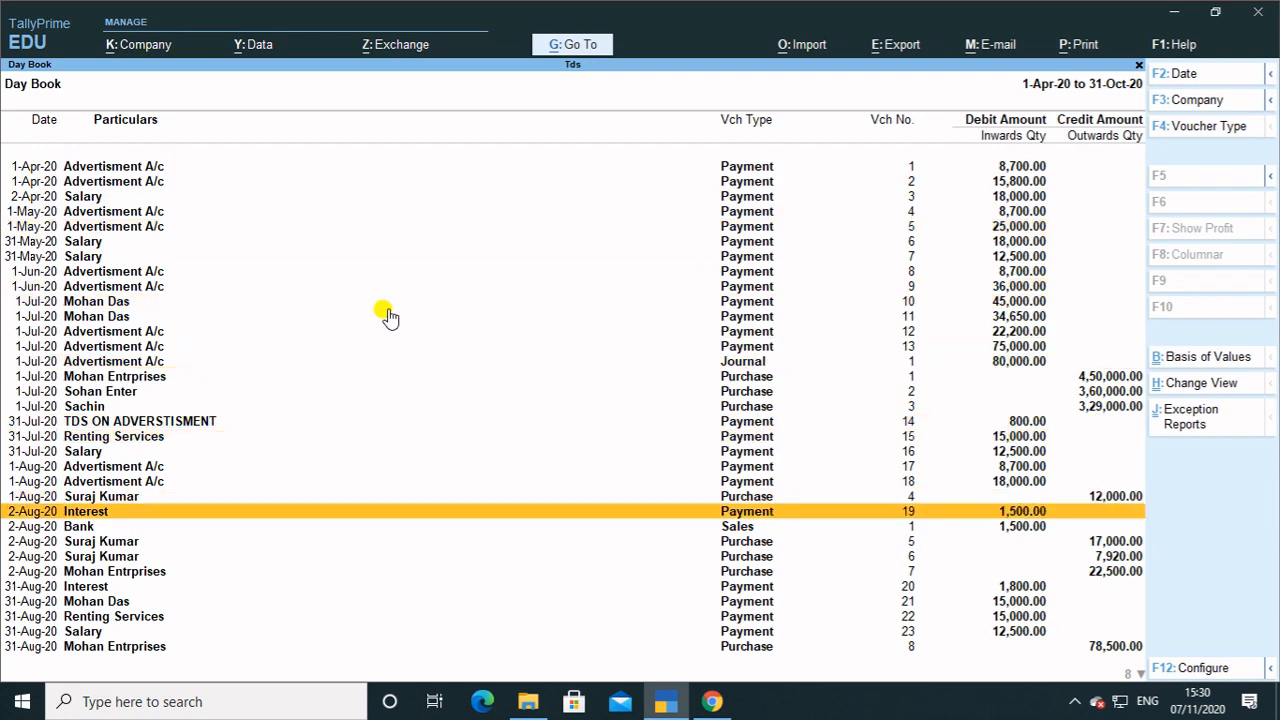
key("Down")
key("Down")
key("Down")
key("Down")
key("Down")
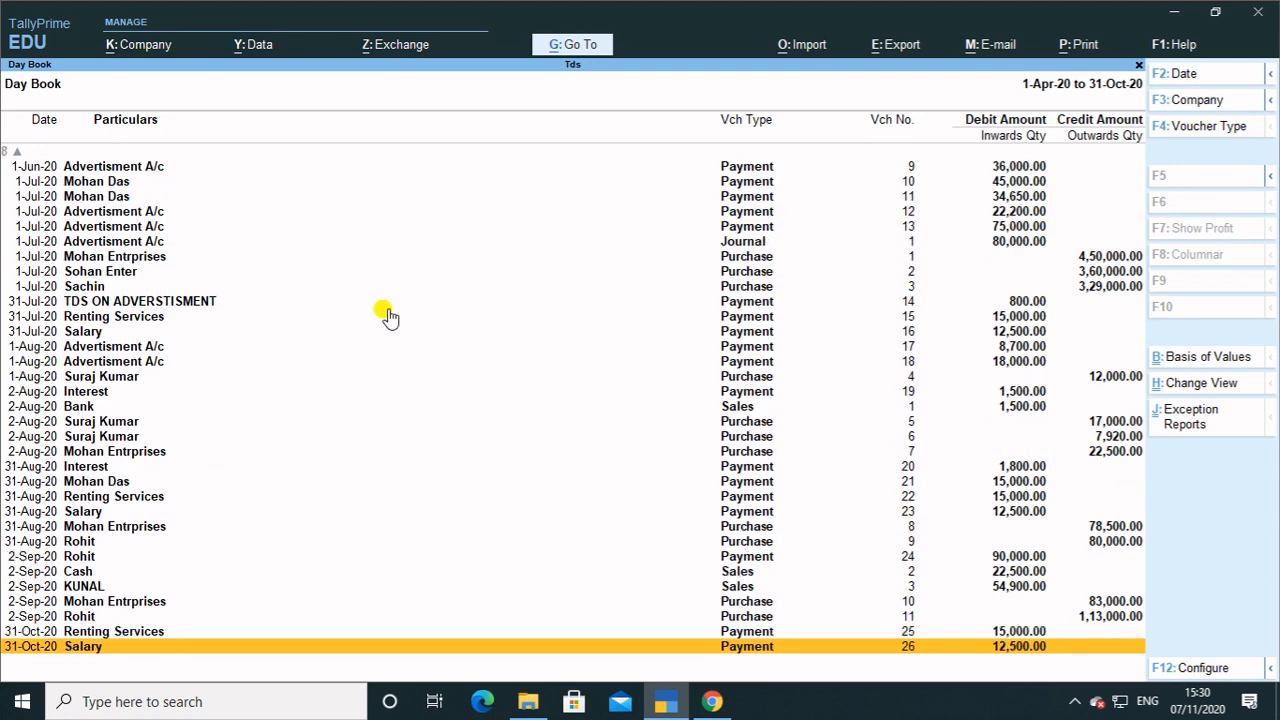
key("Up")
key("Up")
key("Up")
key("Up")
key("Up")
key("Up")
key("Up")
key("Up")
key("Up")
key("Up")
key("Up")
key("Up")
key("Up")
key("Up")
key("Up")
key("Up")
key("Up")
key("Up")
key("Up")
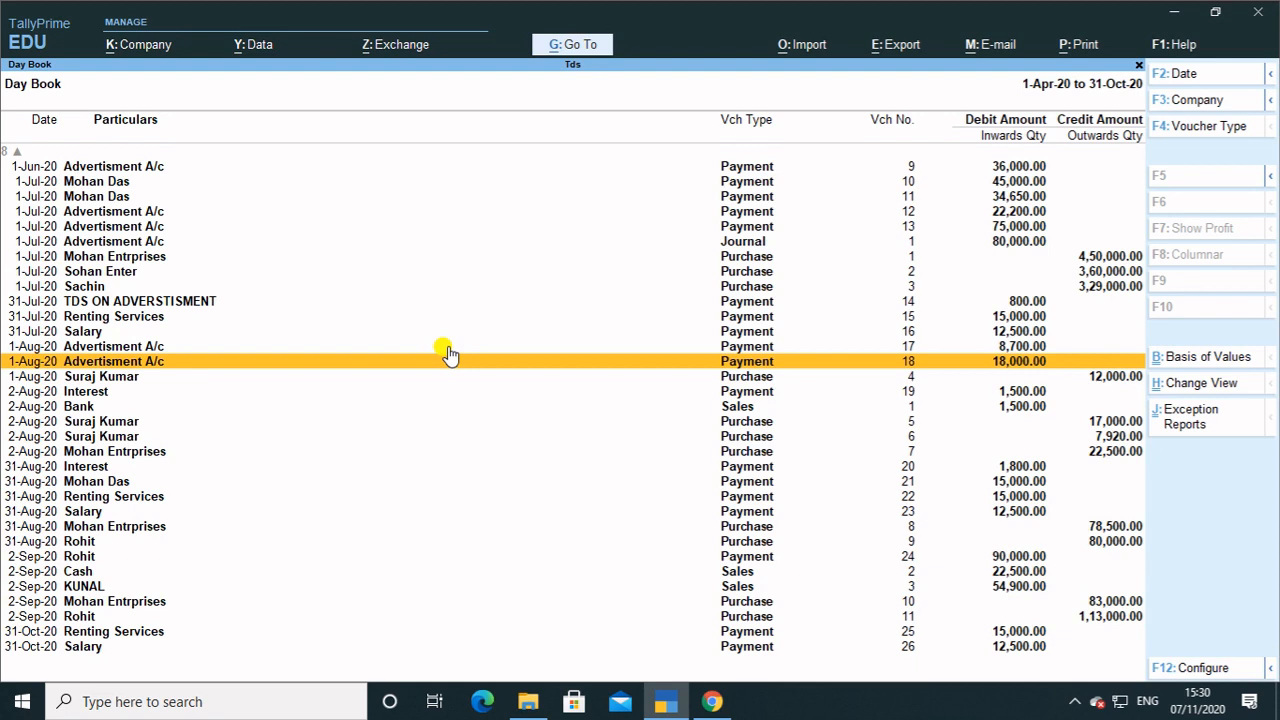
Look through the list of available reports and open Verification of Vouchers from the Verification Reports group
key("alt")
key("alt")
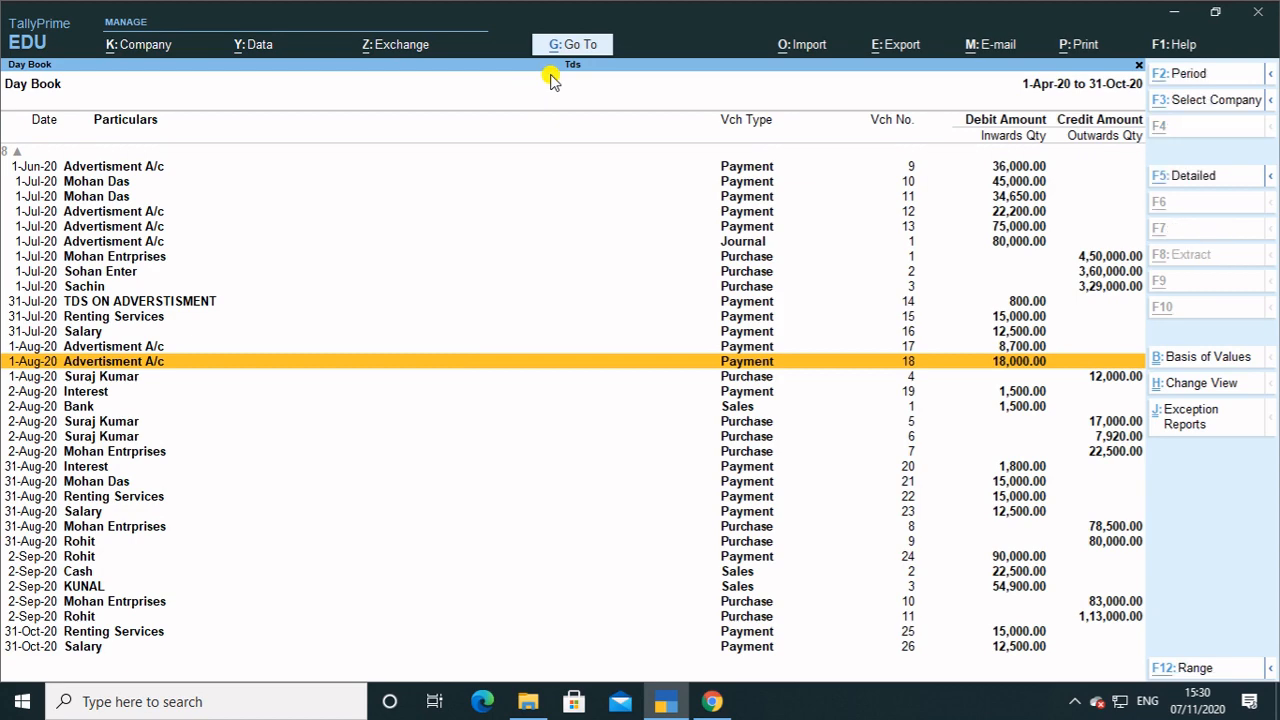
key("alt+g")
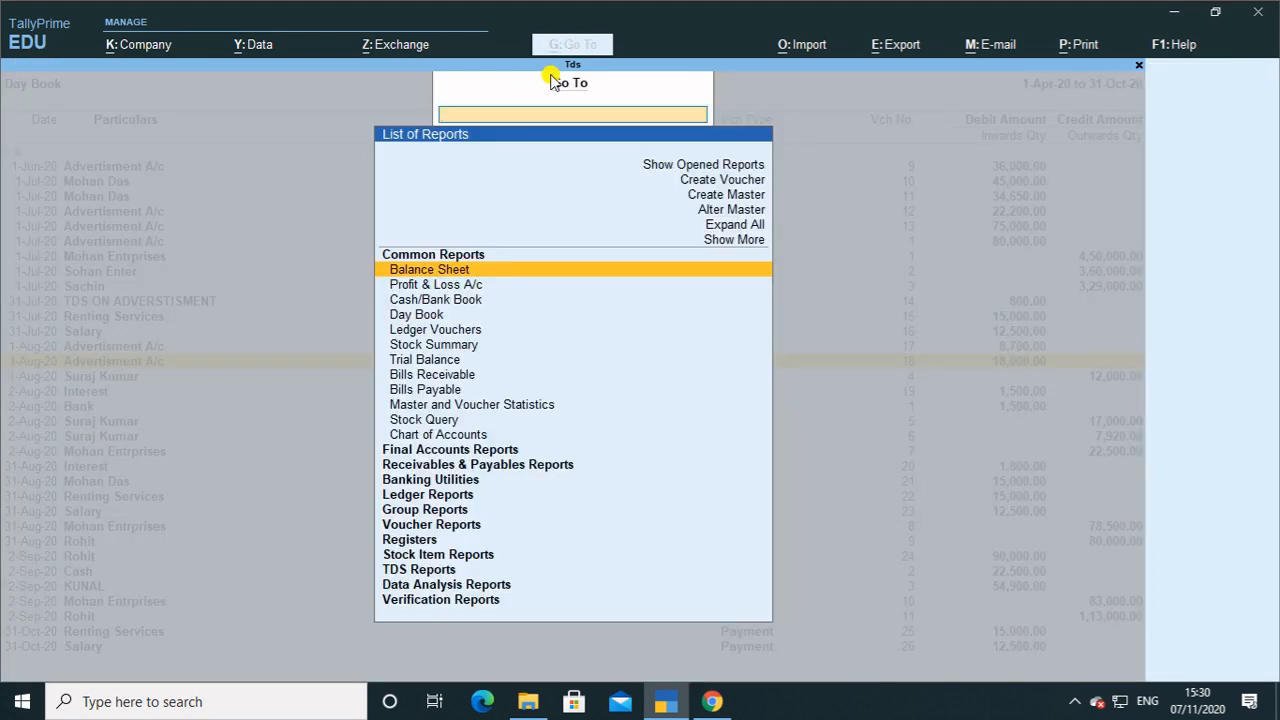
key("Down")
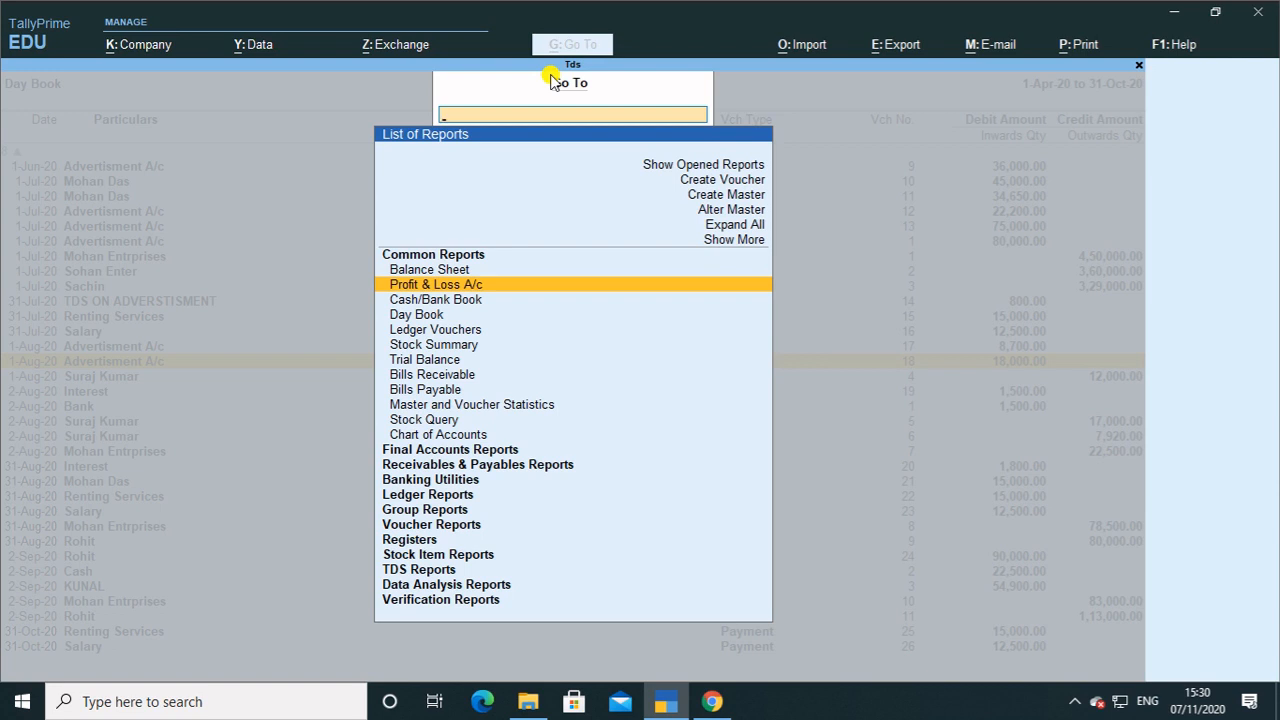
key("Down")
key("Down")
key("Down")
key("Down")
key("Down")
key("Down")
key("Down")
key("Down")
key("Down")
key("Down")
key("Down")
key("Down")
key("Down")
key("Down")
key("Down")
key("Down")
key("Down")
key("Down")
key("Down")
key("Down")
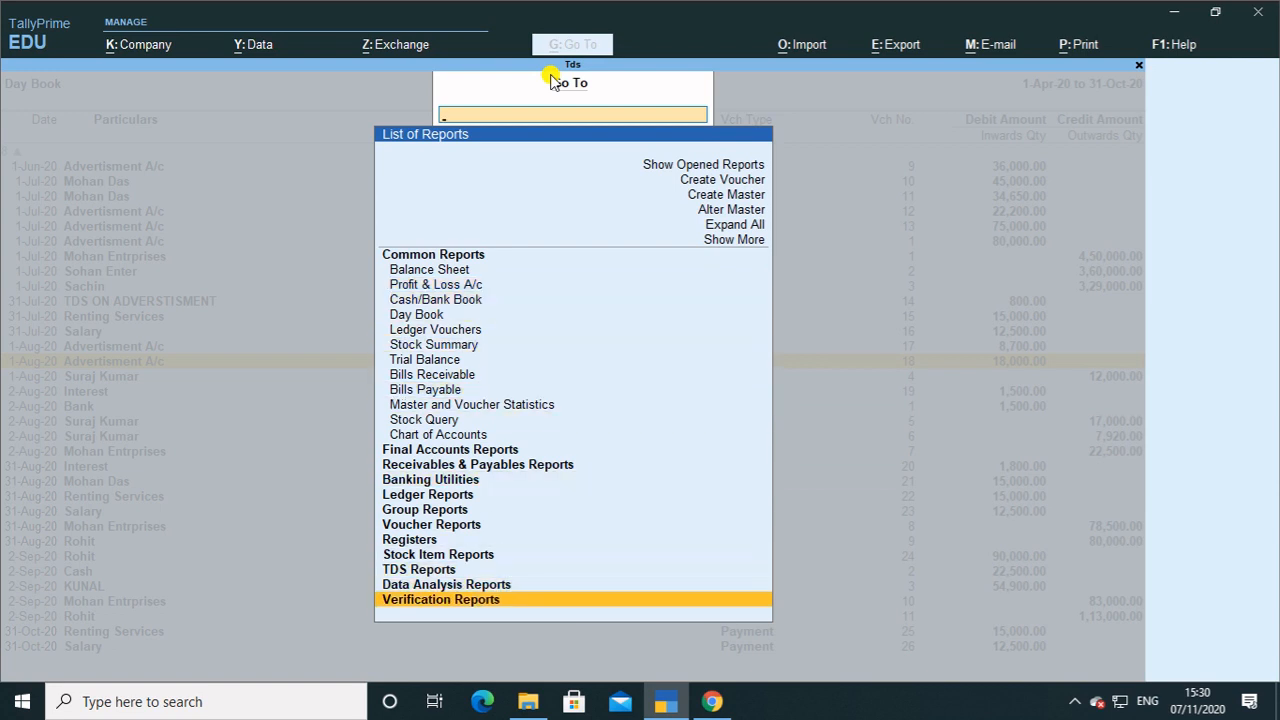
key("Return")
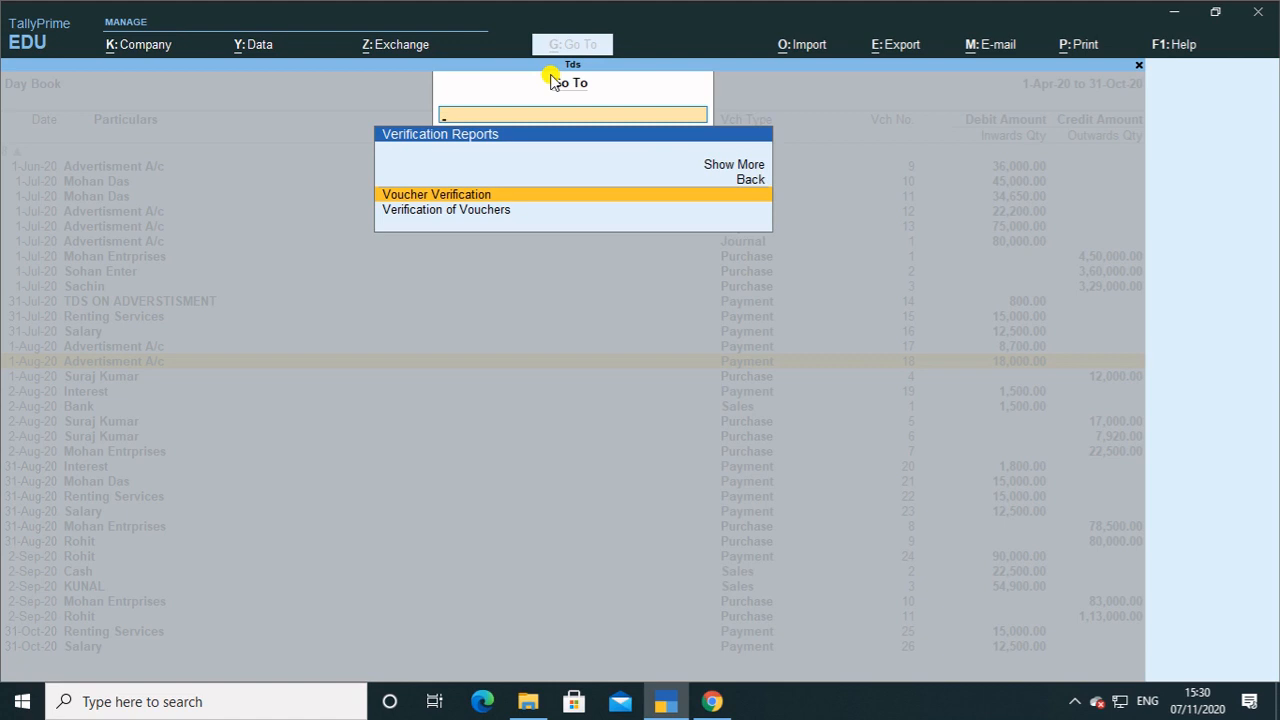
key("Down")
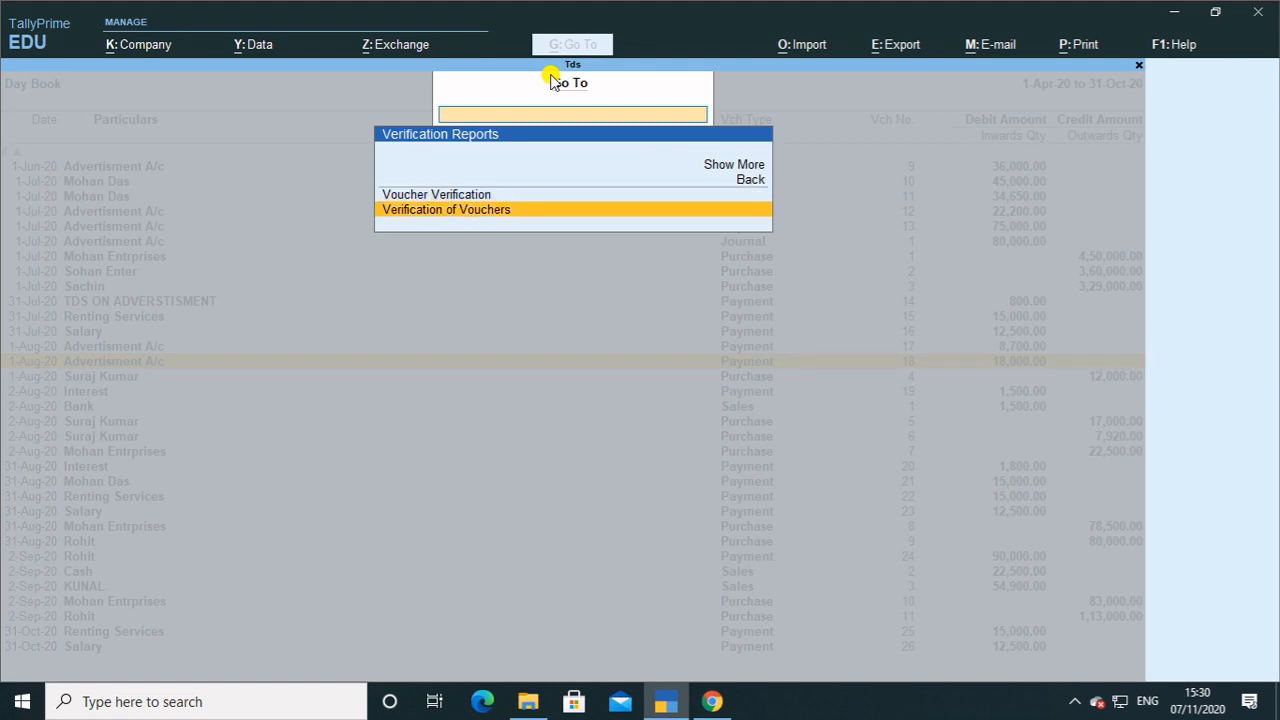
key("Return")
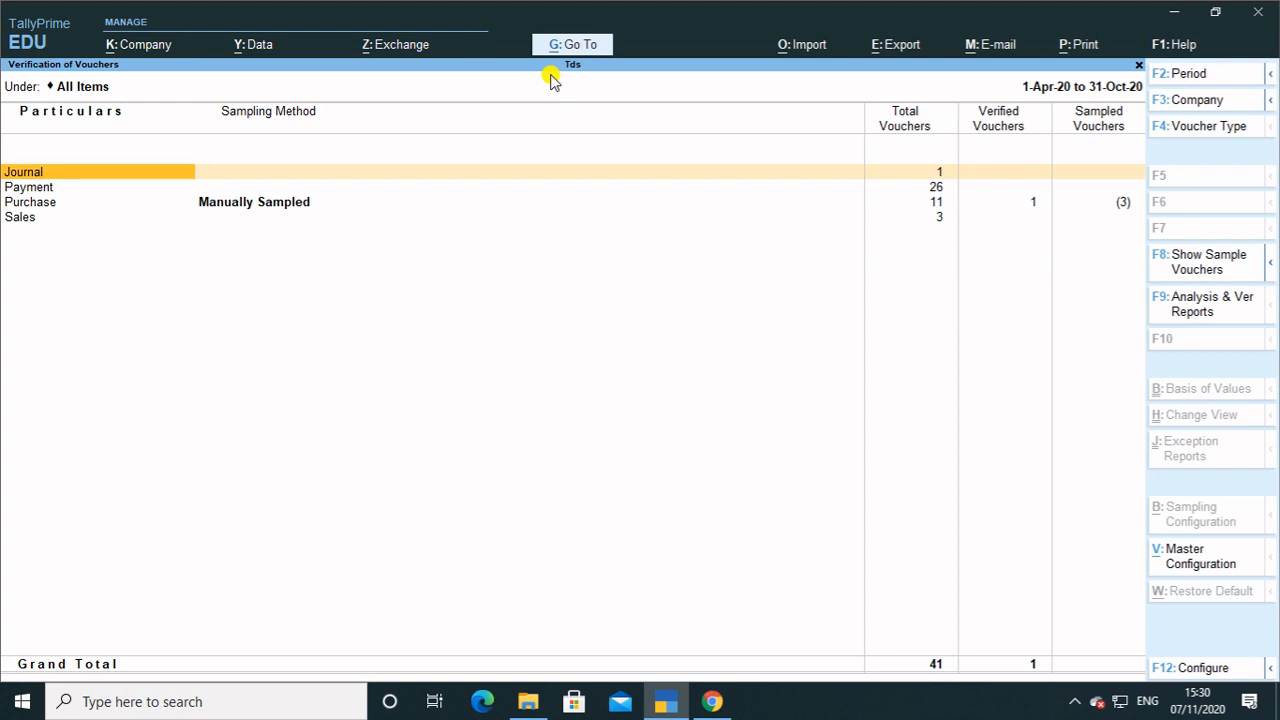
Review the voucher types in the verification report and open the monthly register of Payment vouchers
key("Down")
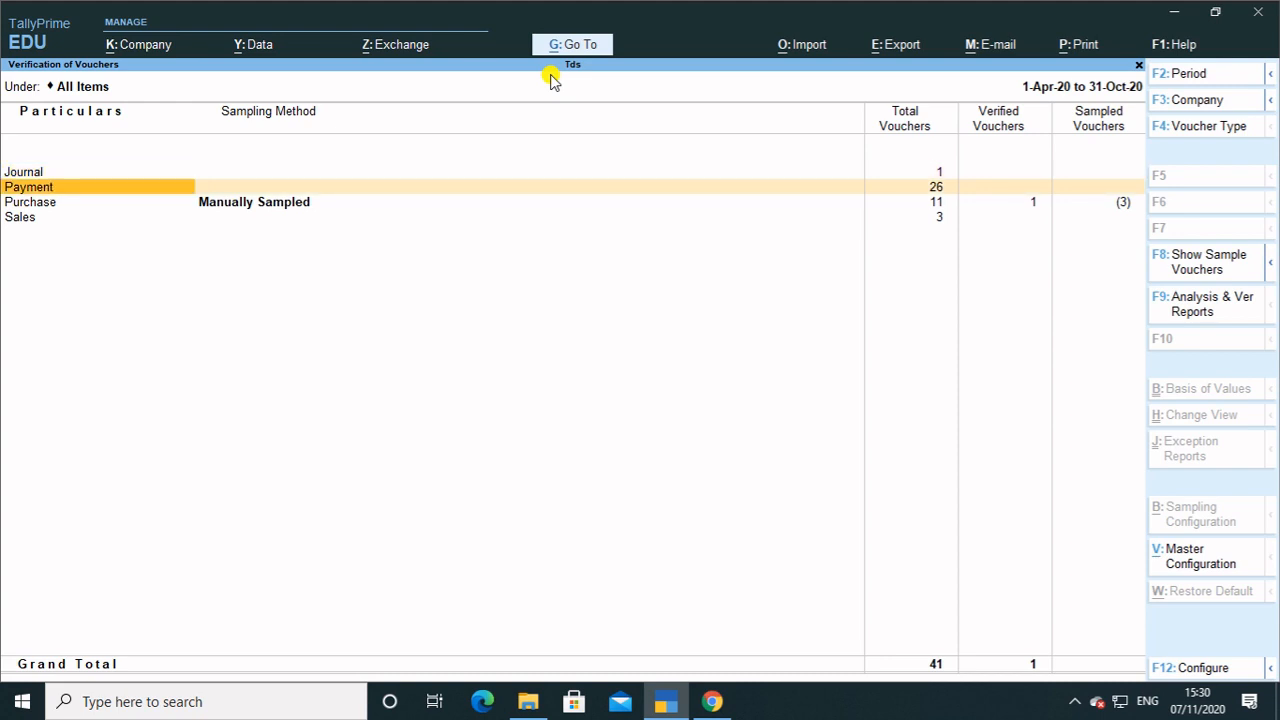
key("Return")
key("Return")
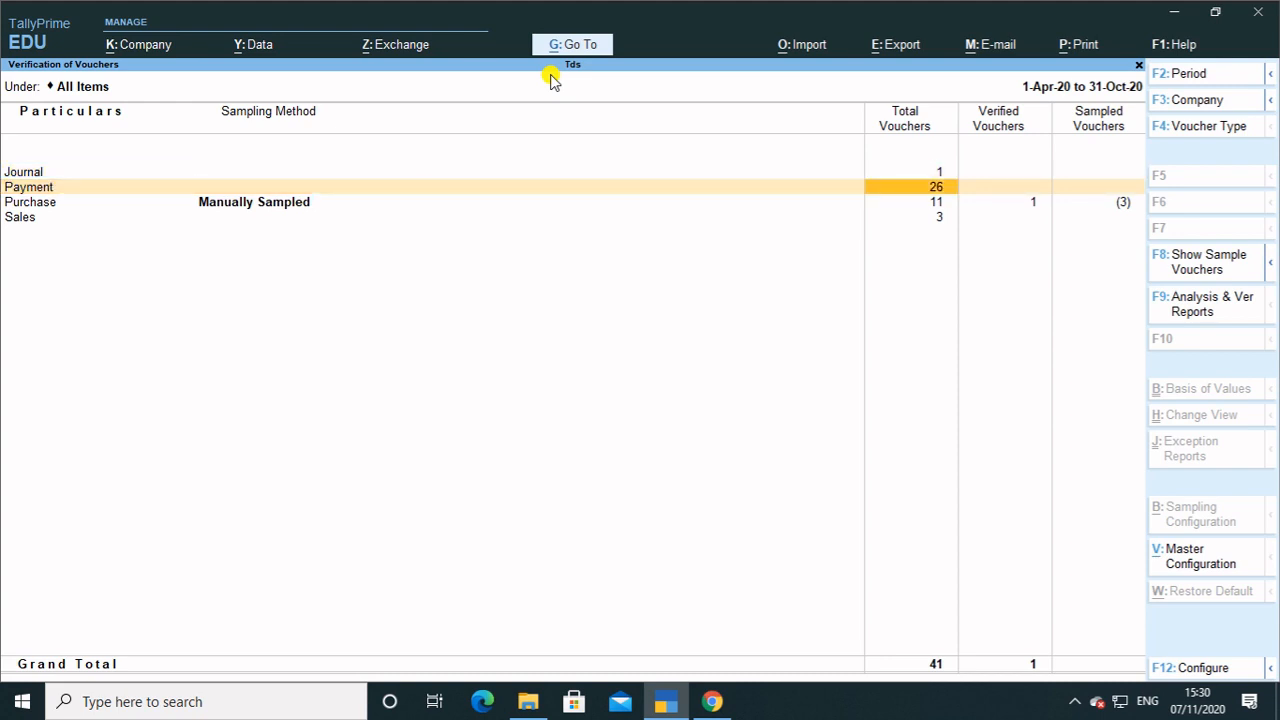
key("Down")
key("Up")
key("Down")
key("Down")
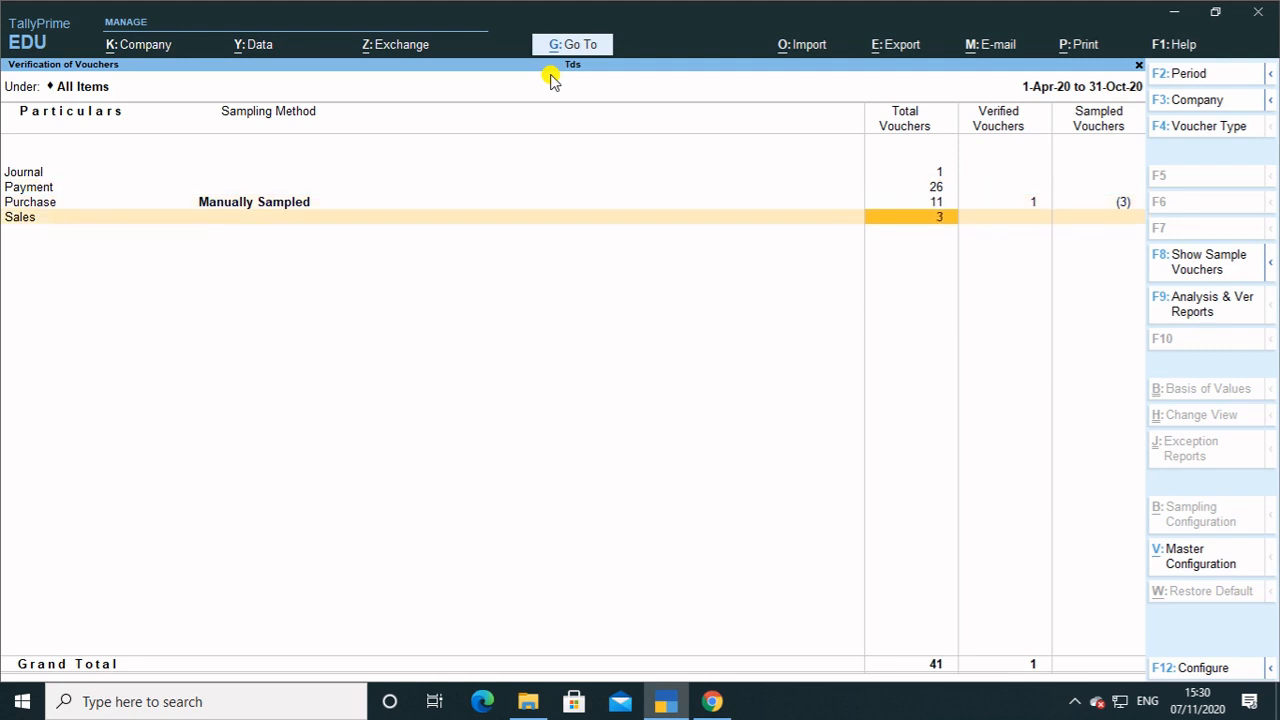
key("Up")
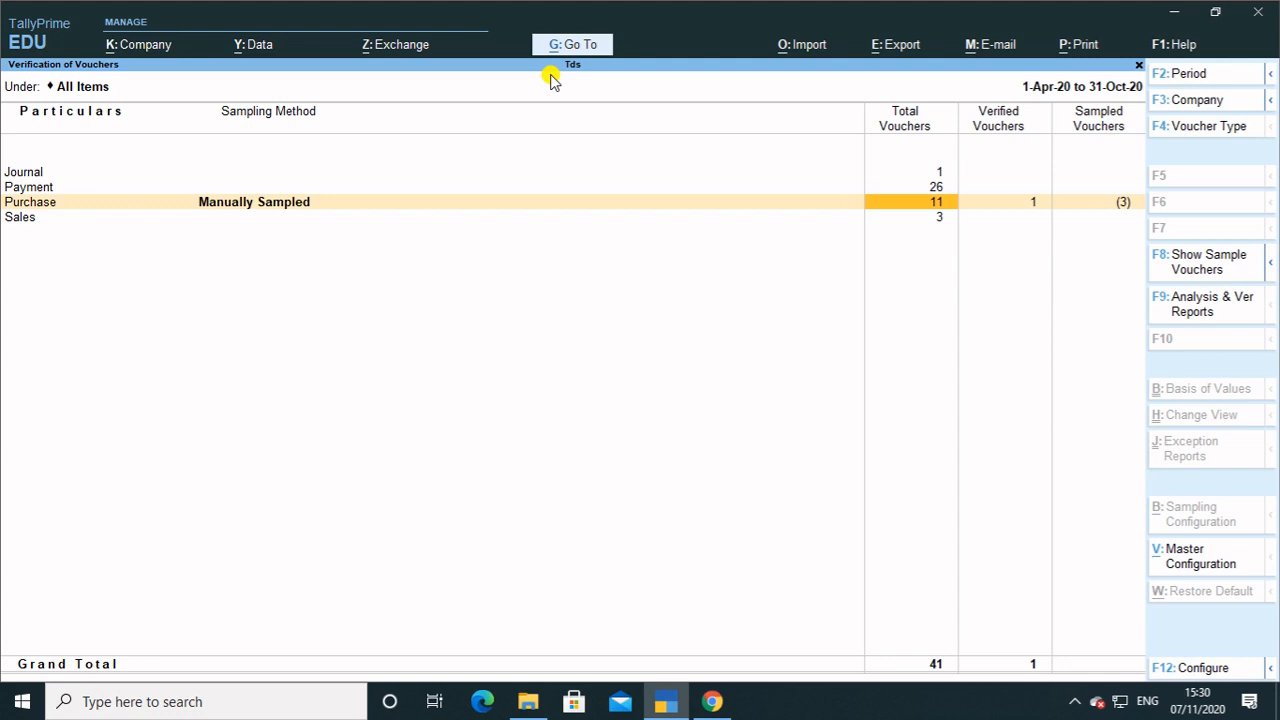
key("Up")
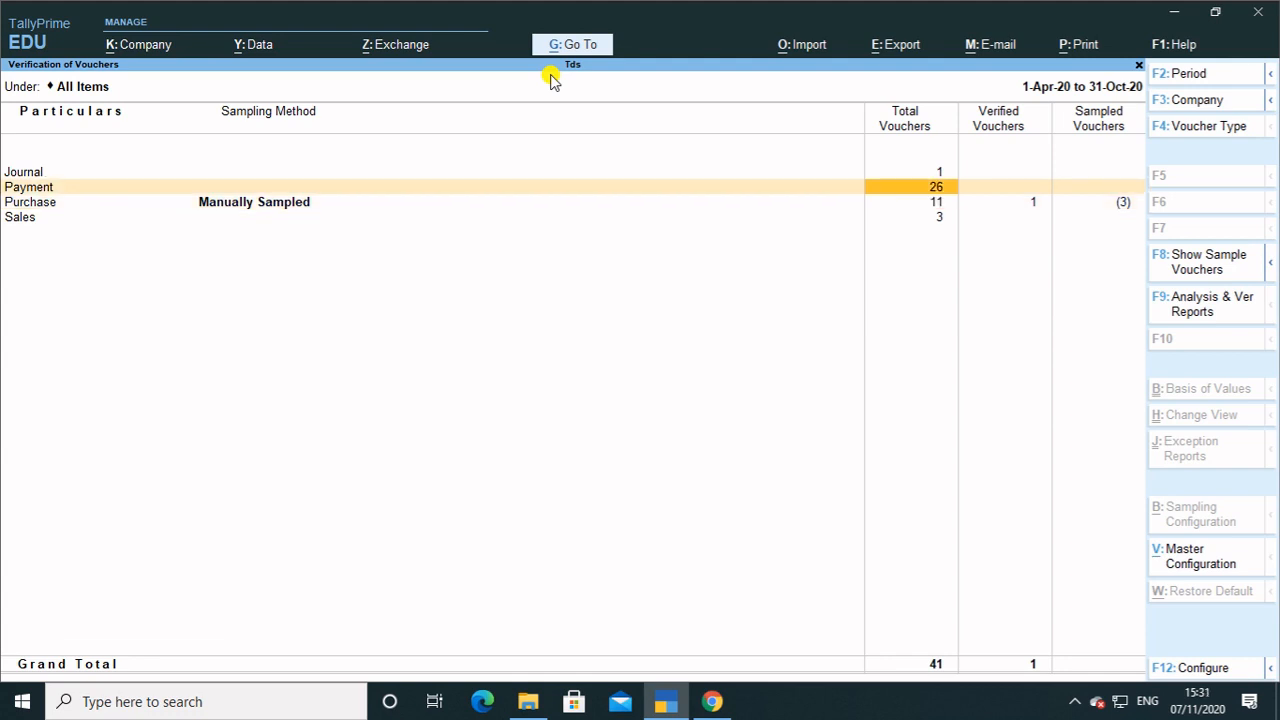
key("Return")
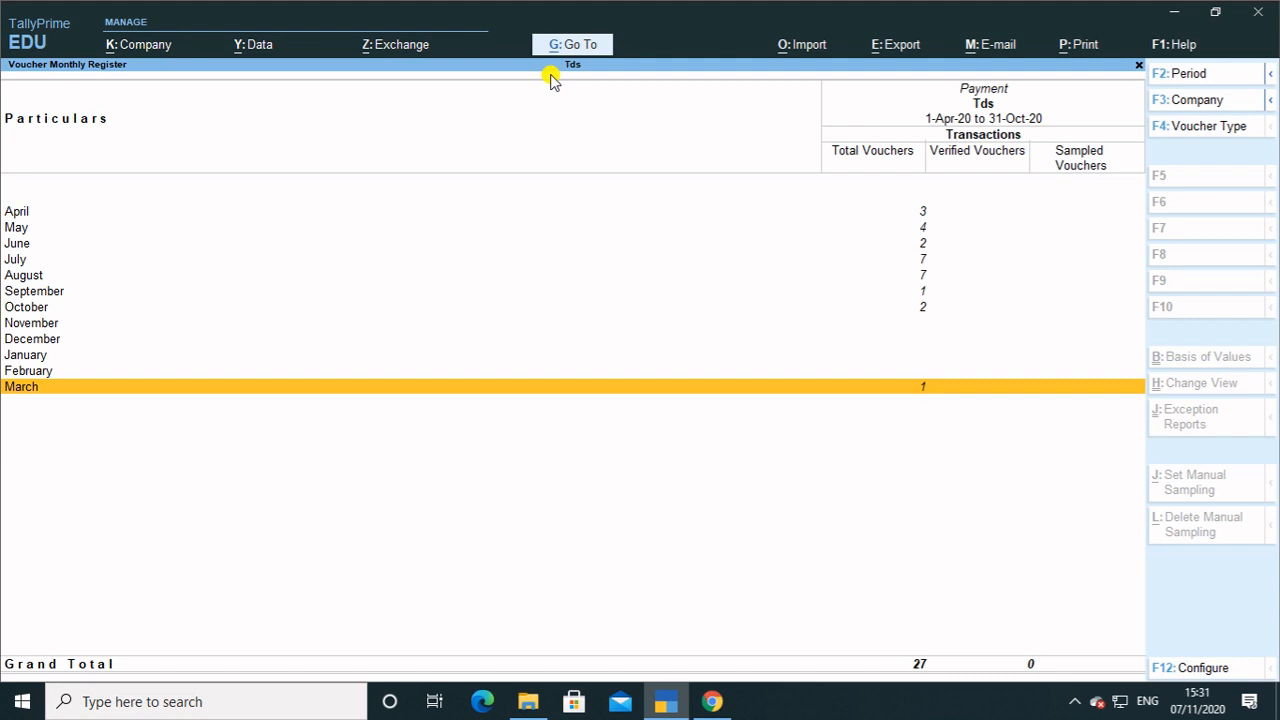
Open the list of Payment vouchers for May from the monthly register
key("Up")
key("Up")
key("Up")
key("Up")
key("Up")
key("Up")
key("Up")
key("Up")
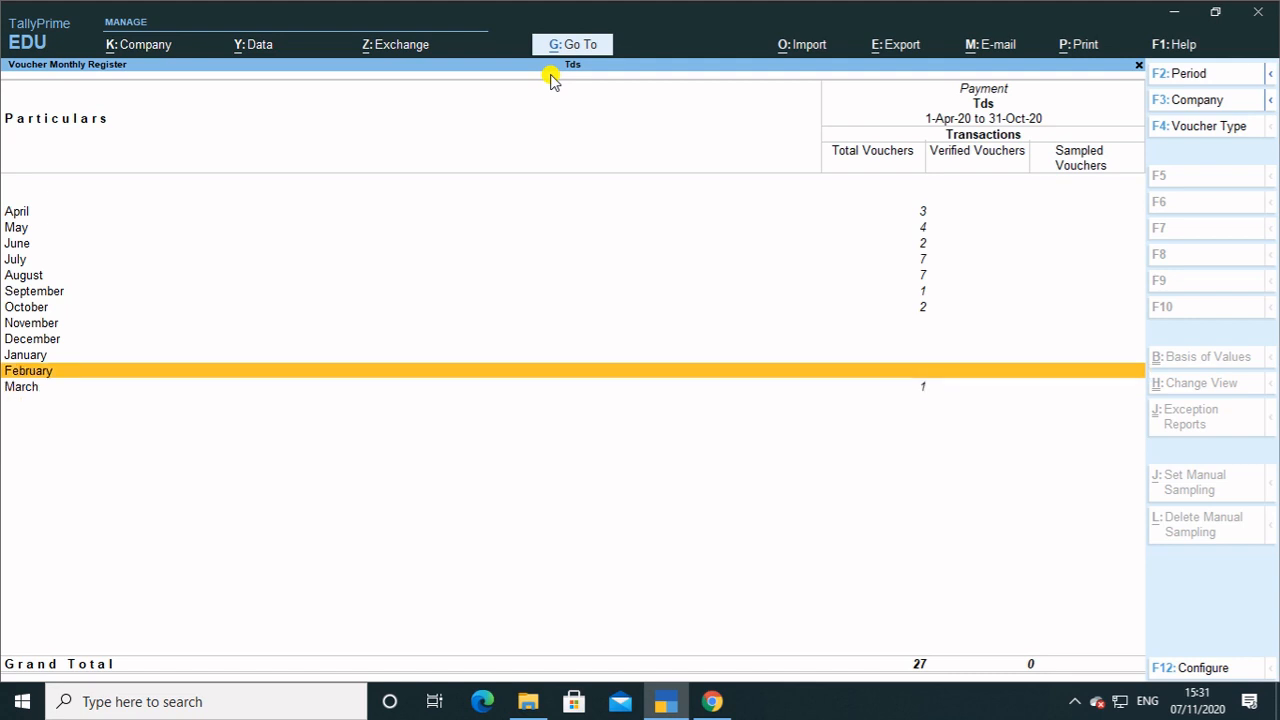
key("Up")
key("Up")
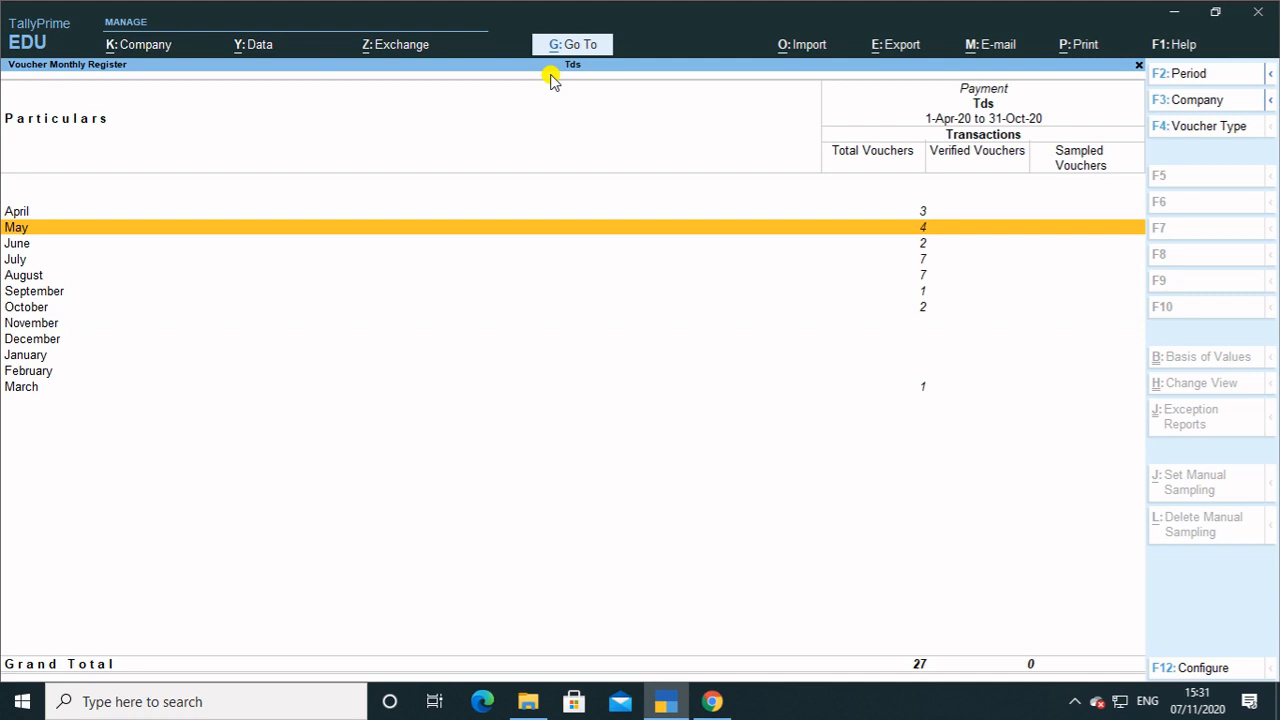
key("Return")
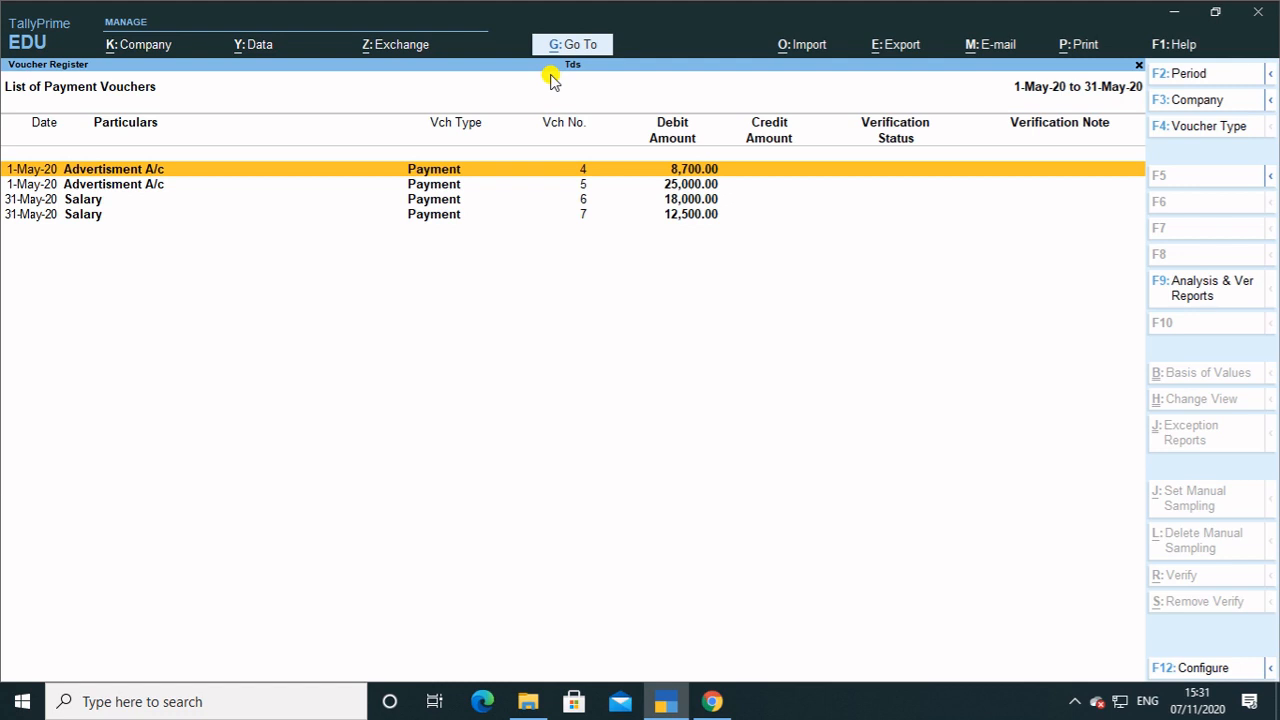
Set the verification status of Payment voucher 4 (Advertisment A/c) to Verified with the note "find in record"
key("Return")
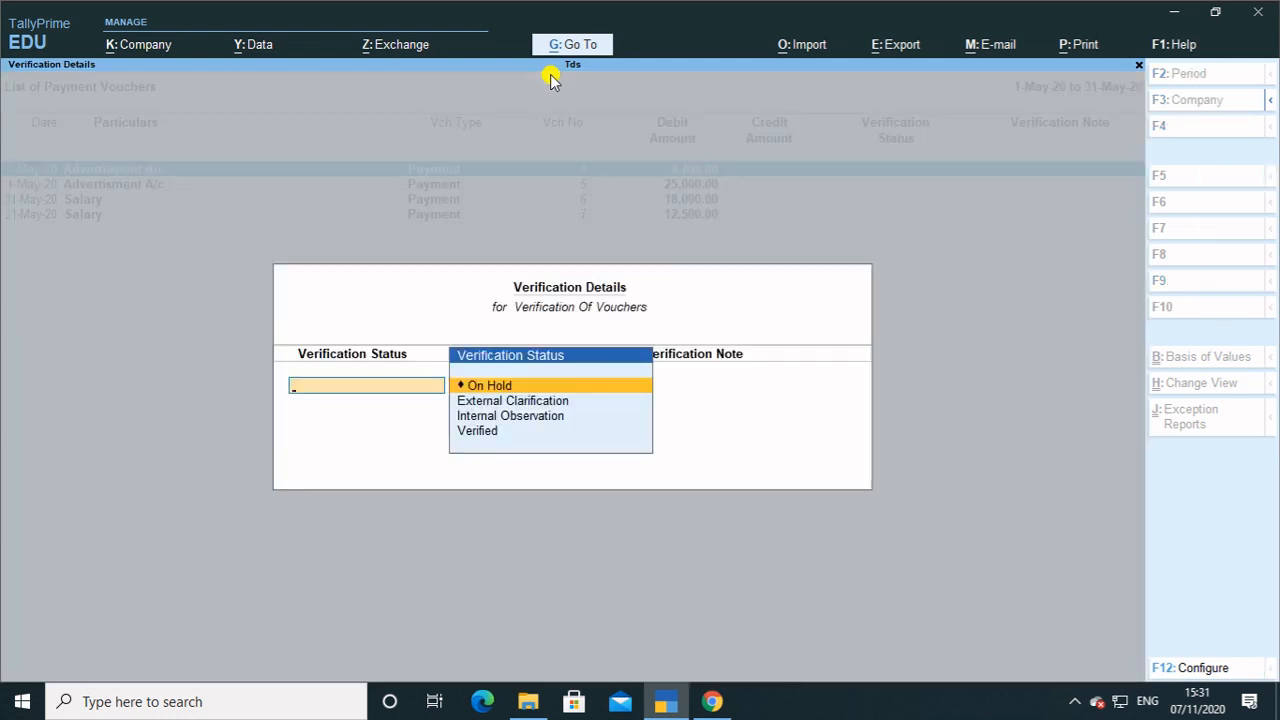
key("Down")
key("Down")
key("Down")
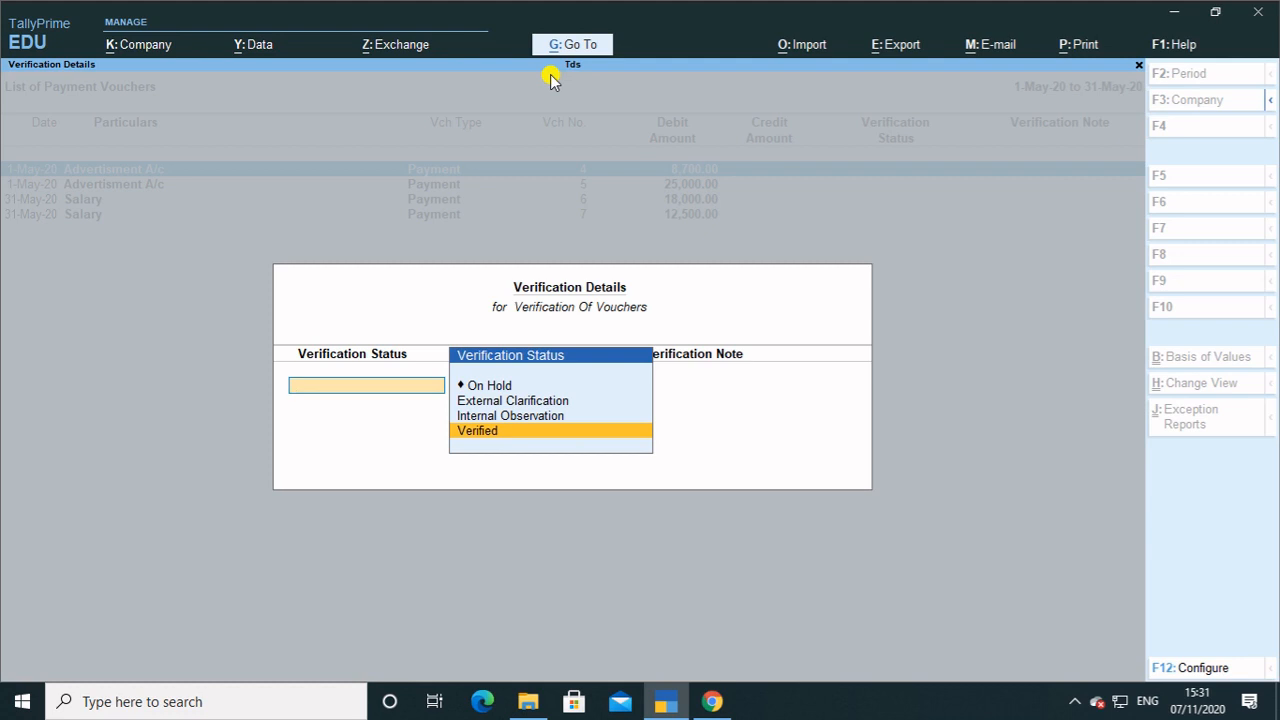
key("Return")
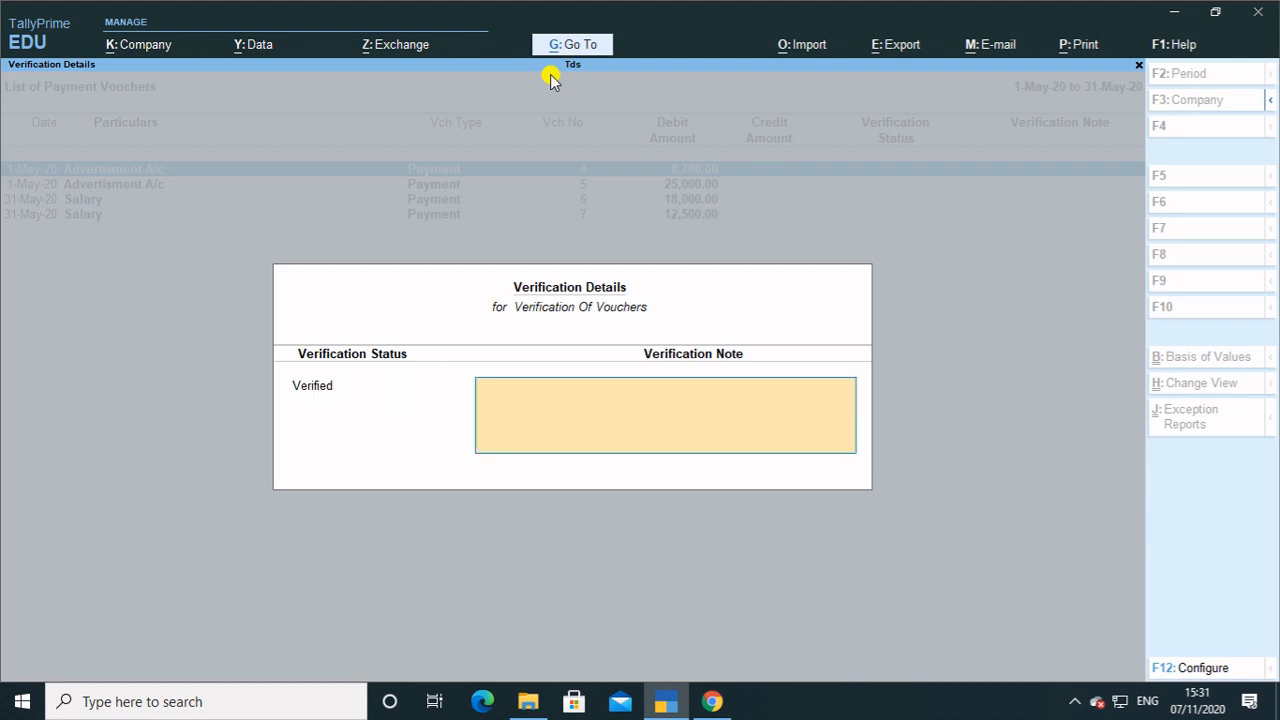
key("Return")
key("Escape")
type("find in recor")
key("Return")
key("Return")
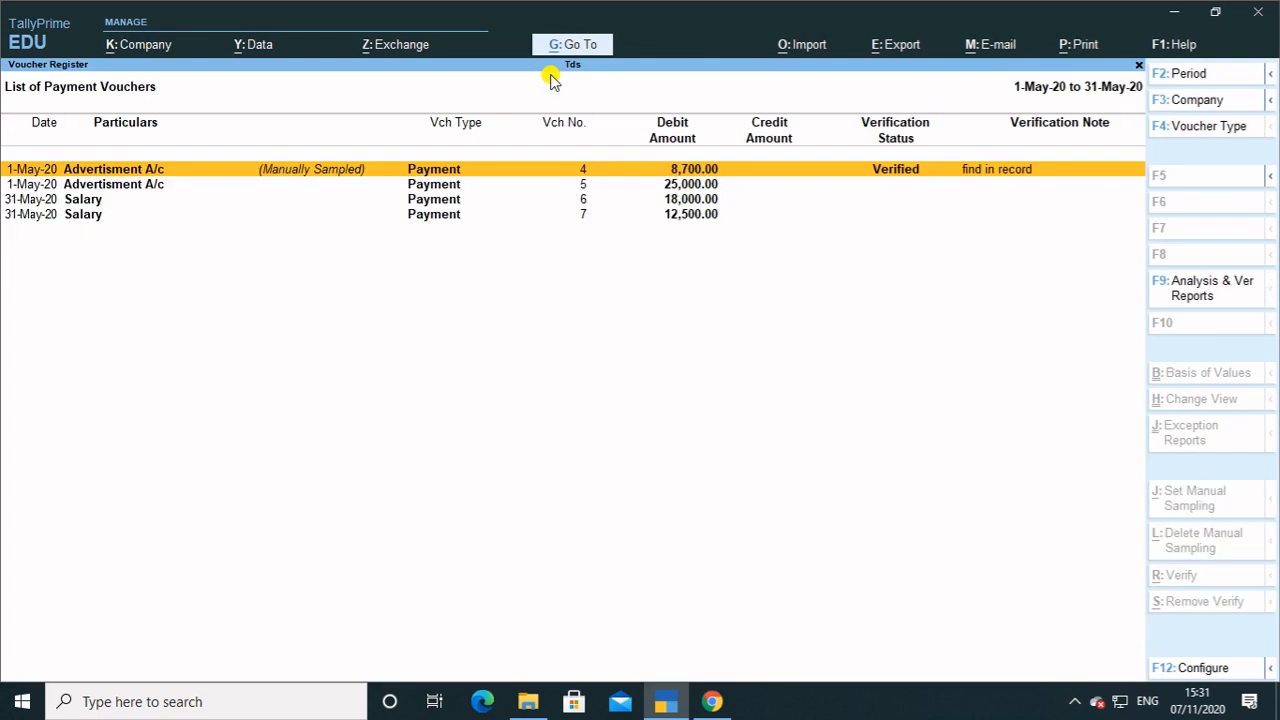
Set the verification status of Payment voucher 5 (Advertisment A/c) to Internal Observation with the note "record not found"
key("Down")
key("alt+r")
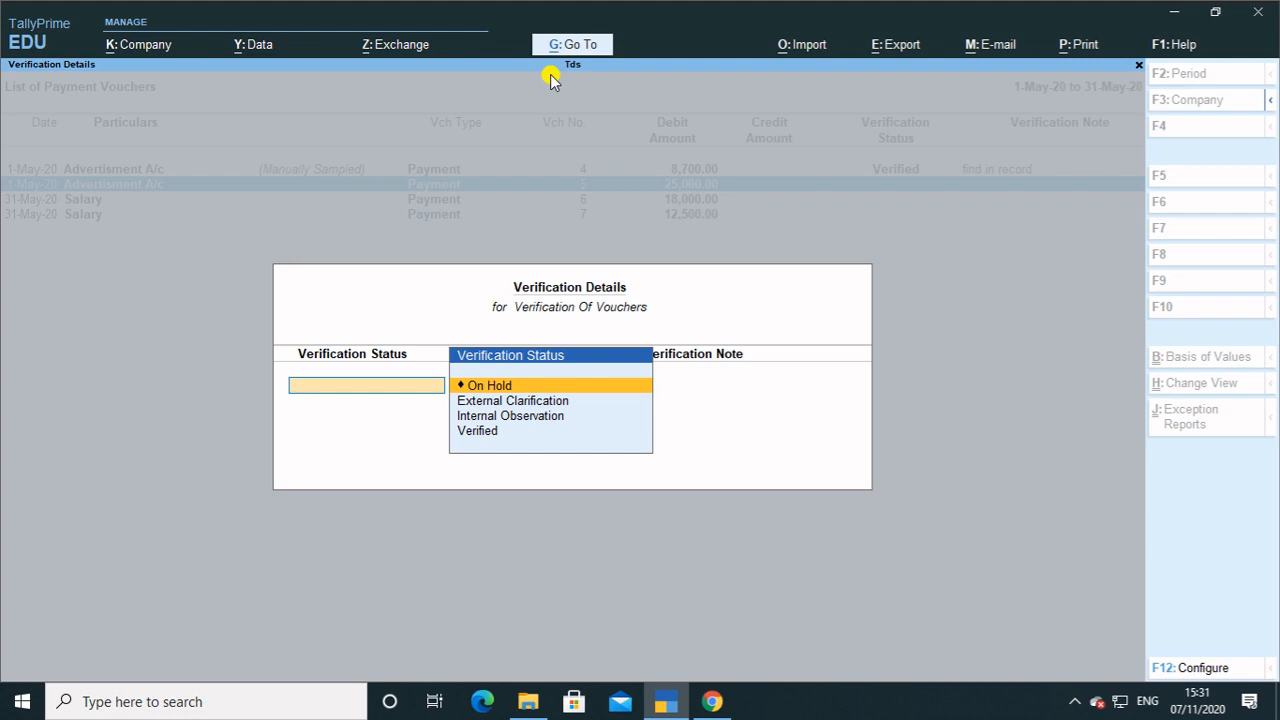
key("Down")
key("Down")
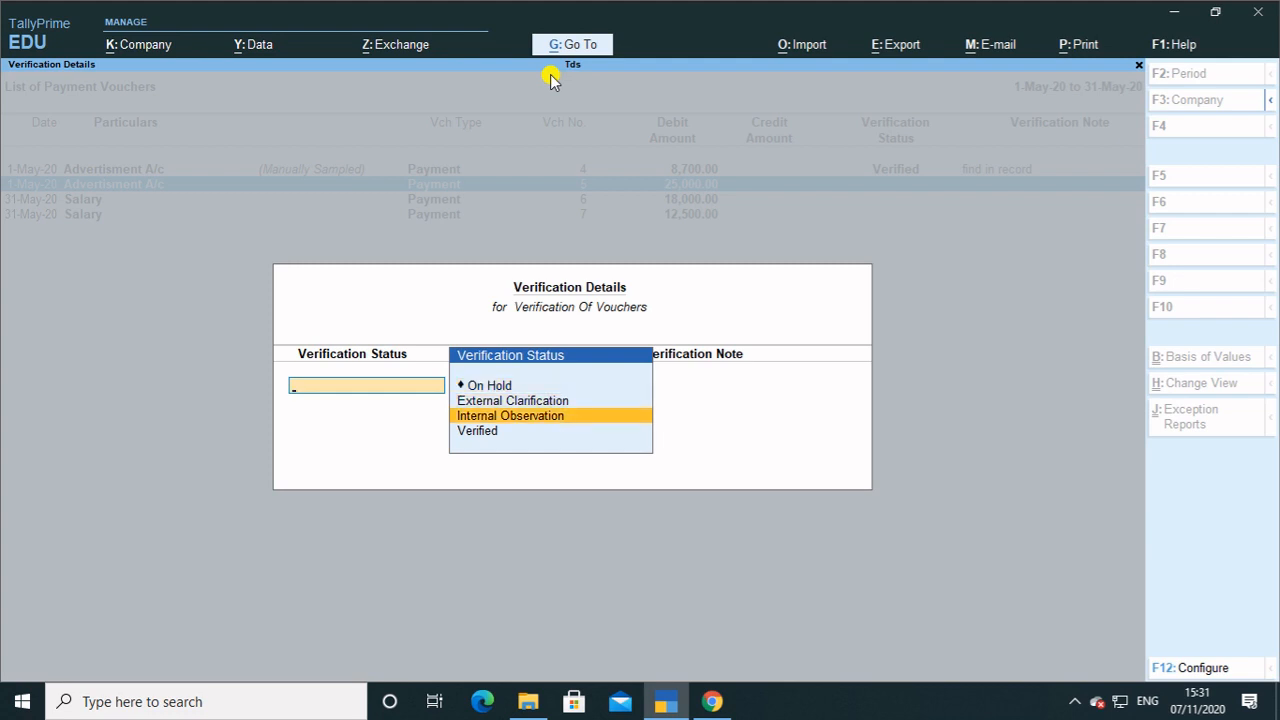
key("Return")
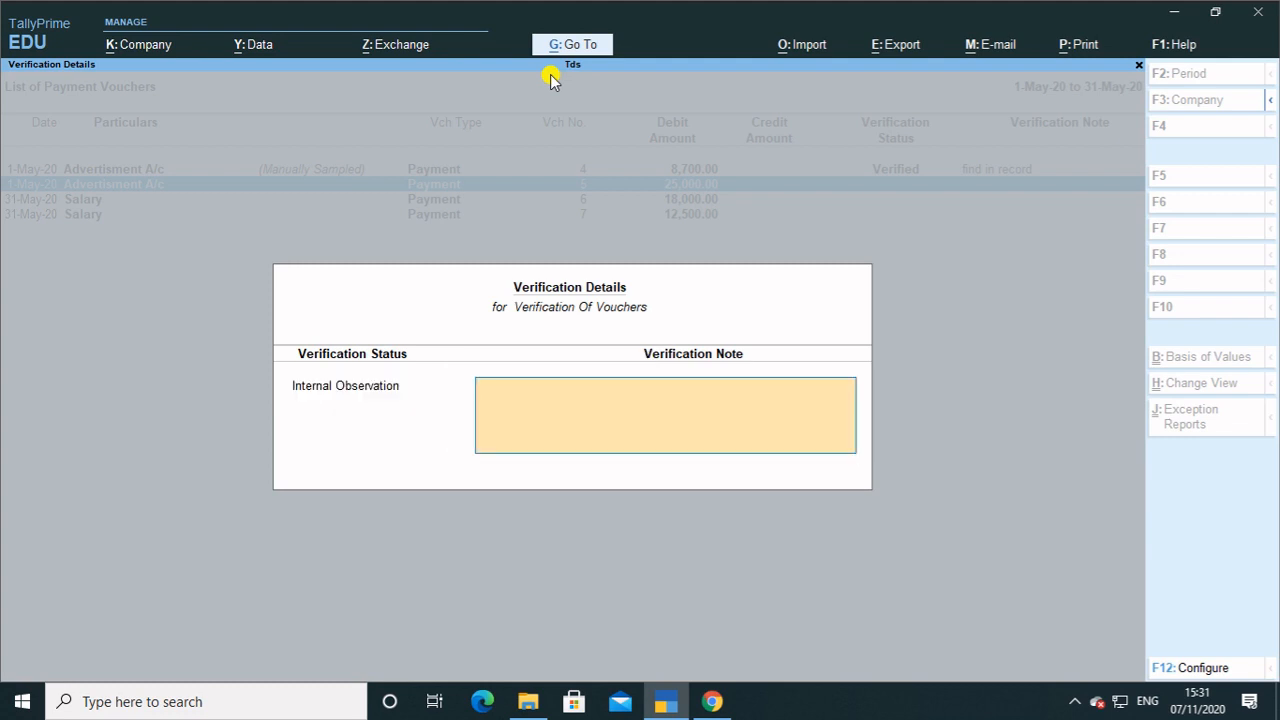
type("record not found")
key("Return")
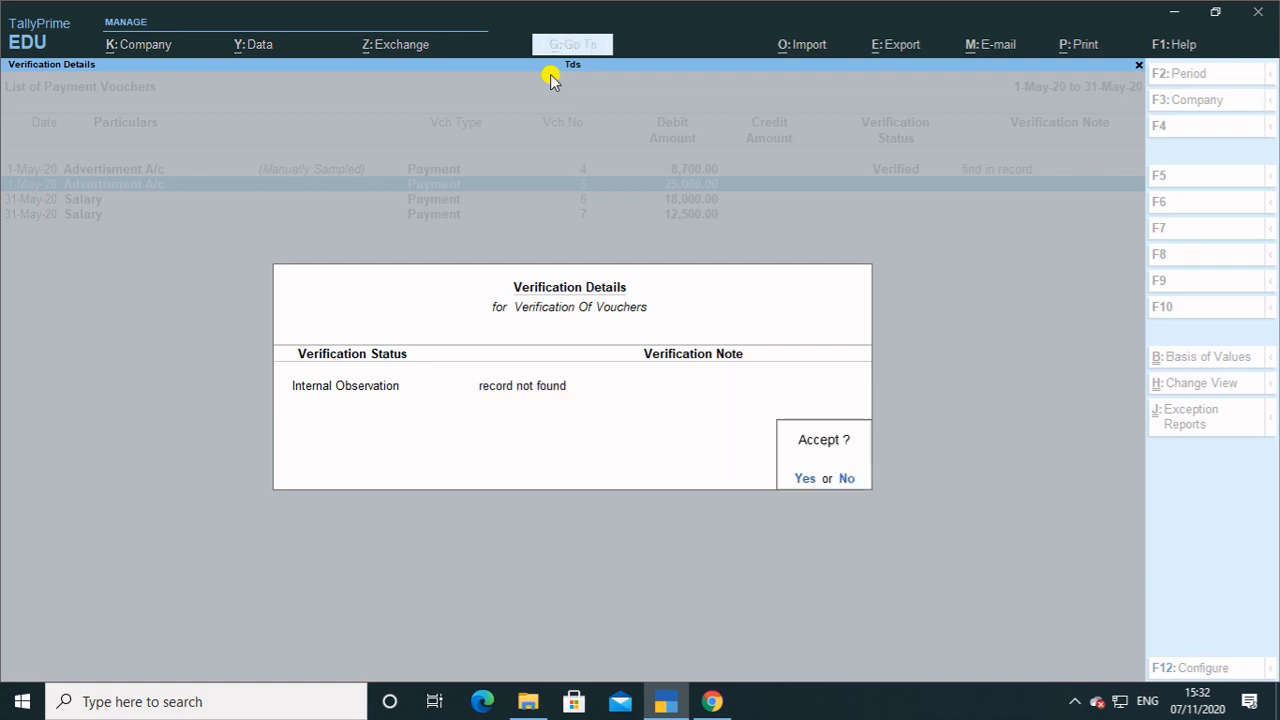
key("y")
Set Payment voucher 6 (Salary) to External Clarification with the note "check salary slip" and clarification from Any
key("Down")
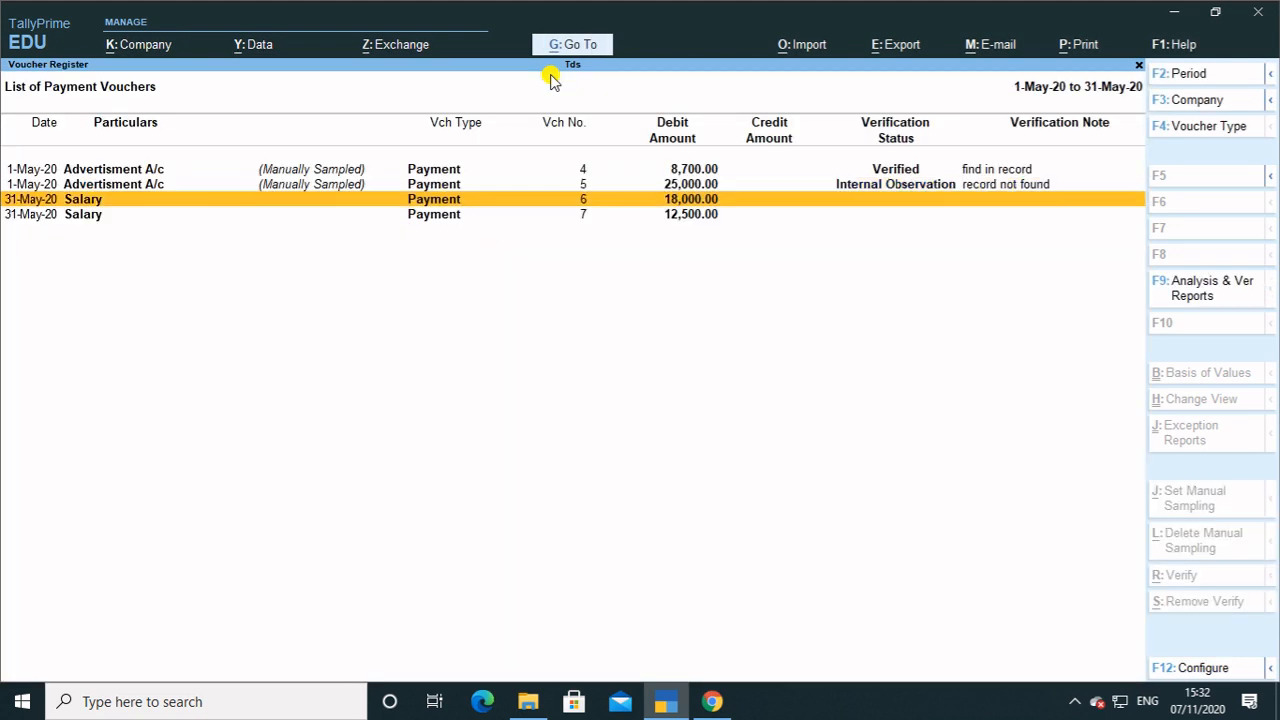
key("r")
key("Down")
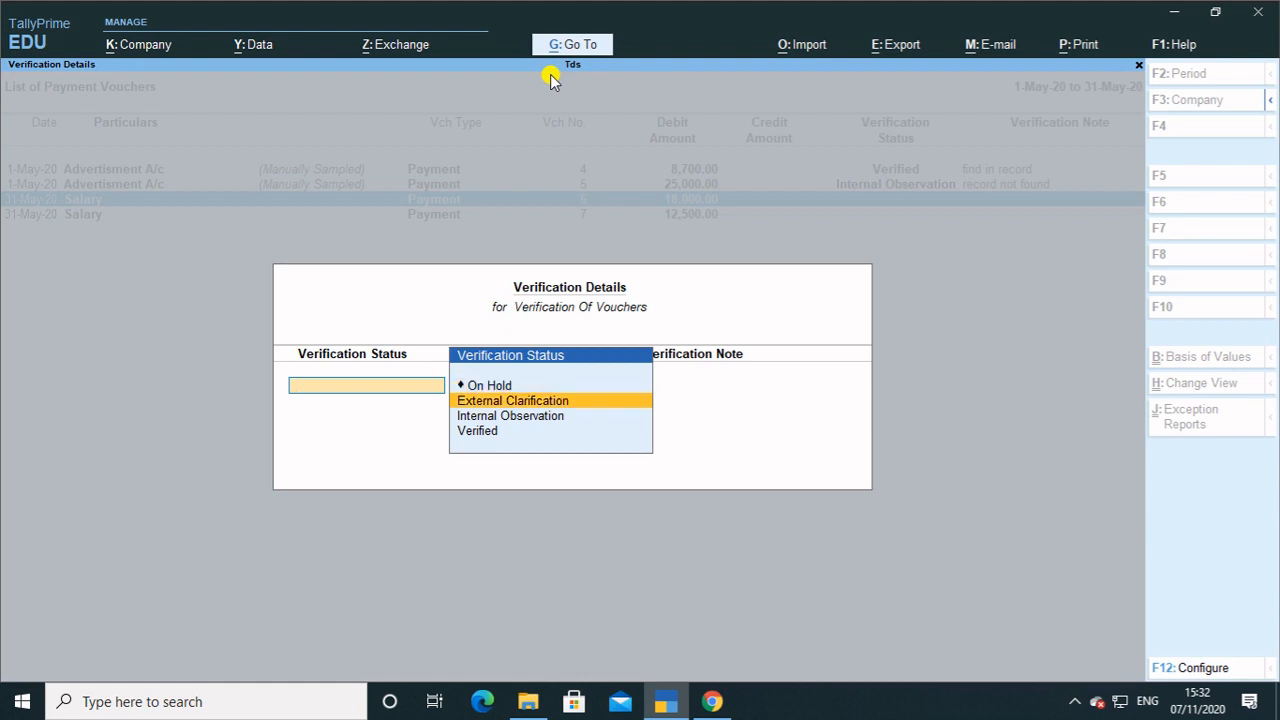
key("Return")
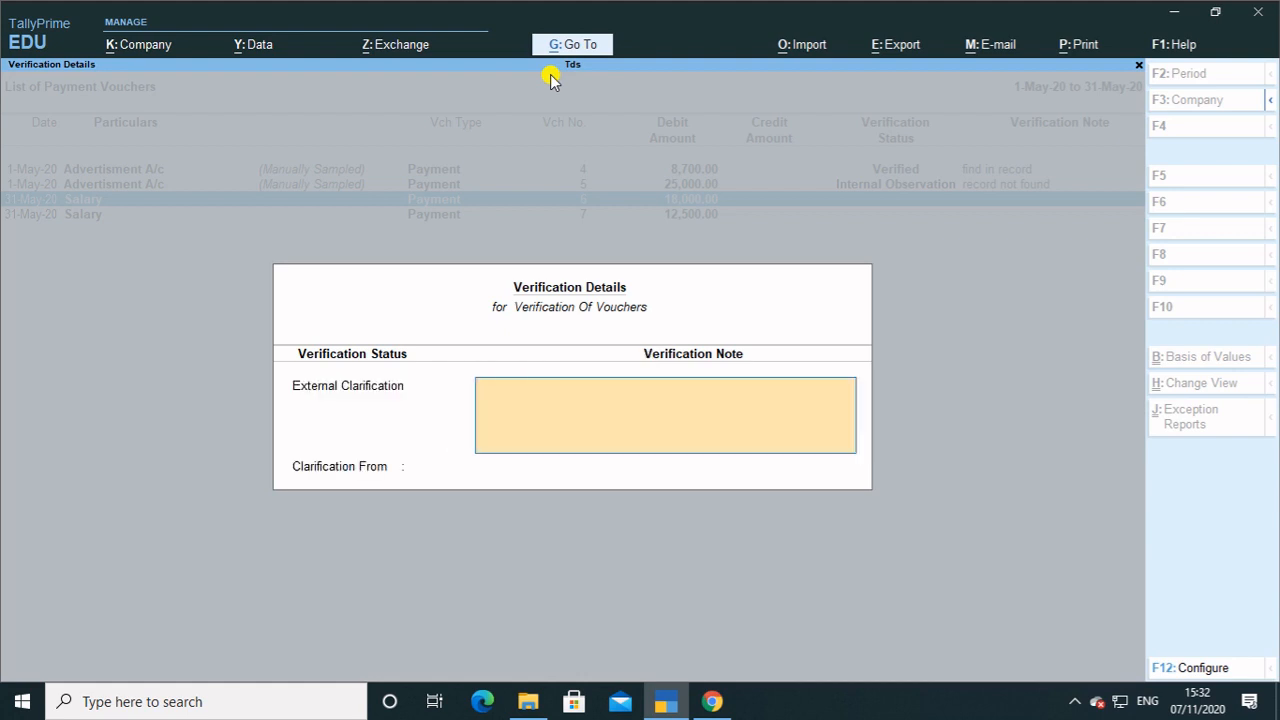
type("check salary slip")
key("Return")
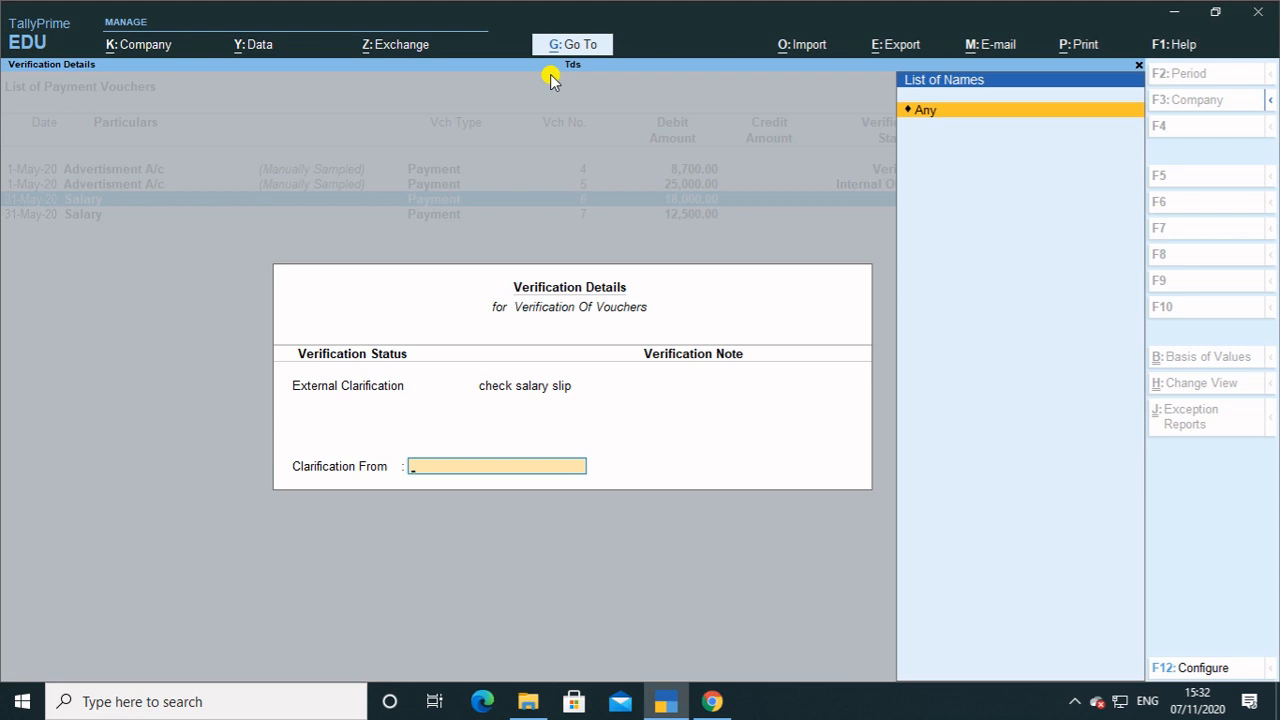
key("Return")
key("Escape")
type("s")
key("BackSpace")
key("BackSpace")
key("BackSpace")
key("Return")
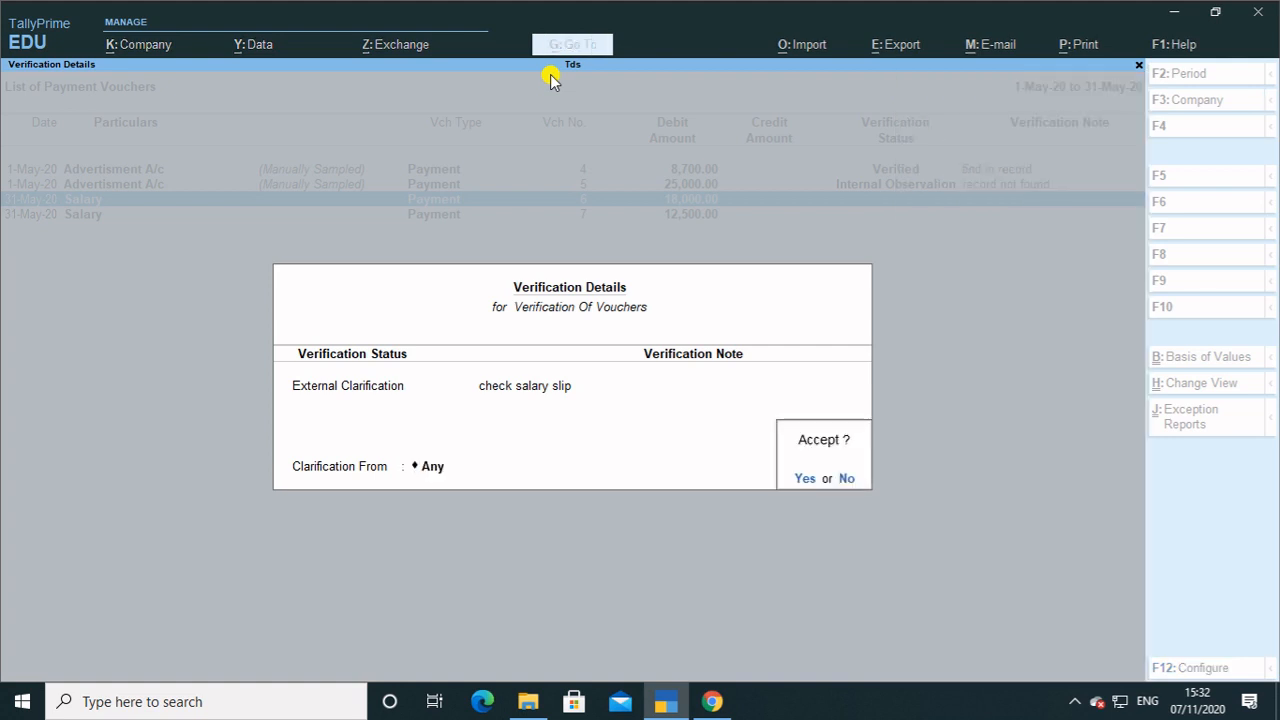
key("y")
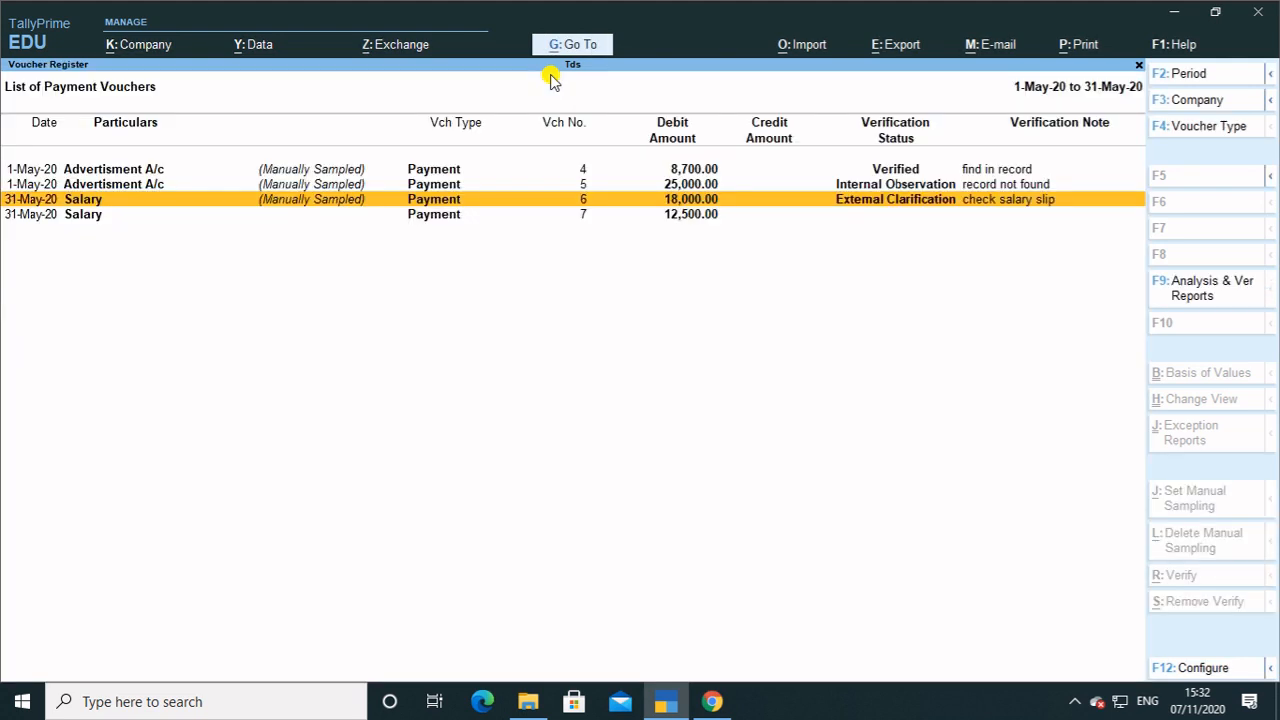
Set the verification status of Payment voucher 7 (Salary) to On Hold, leaving the verification note blank
key("Down")
key("Return")
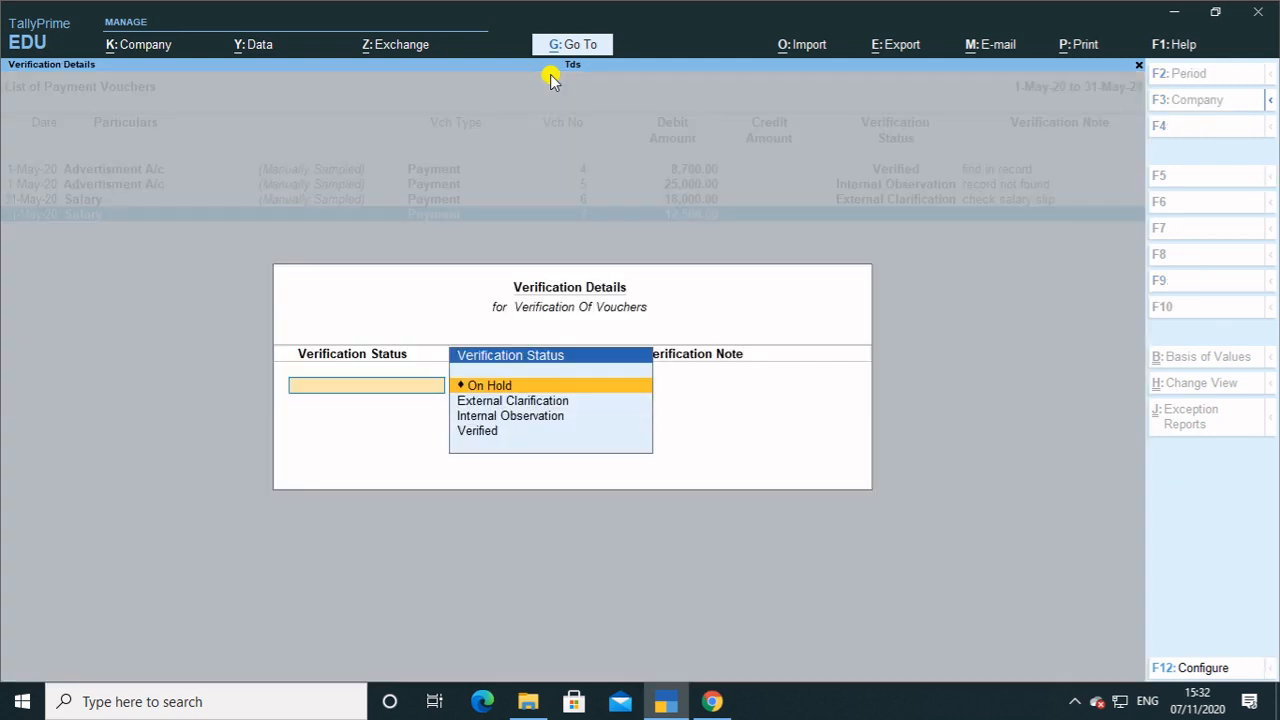
key("Down")
key("Down")
key("Down")
key("Up")
key("Up")
key("Up")
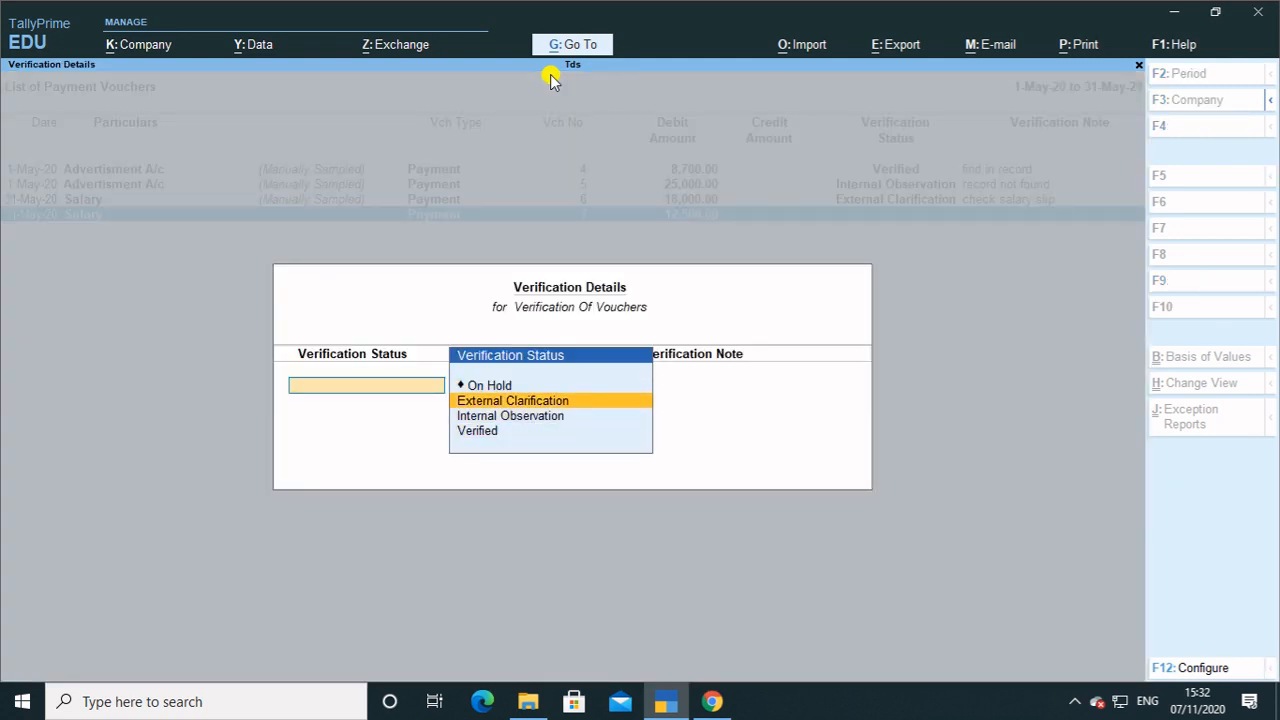
key("Return")
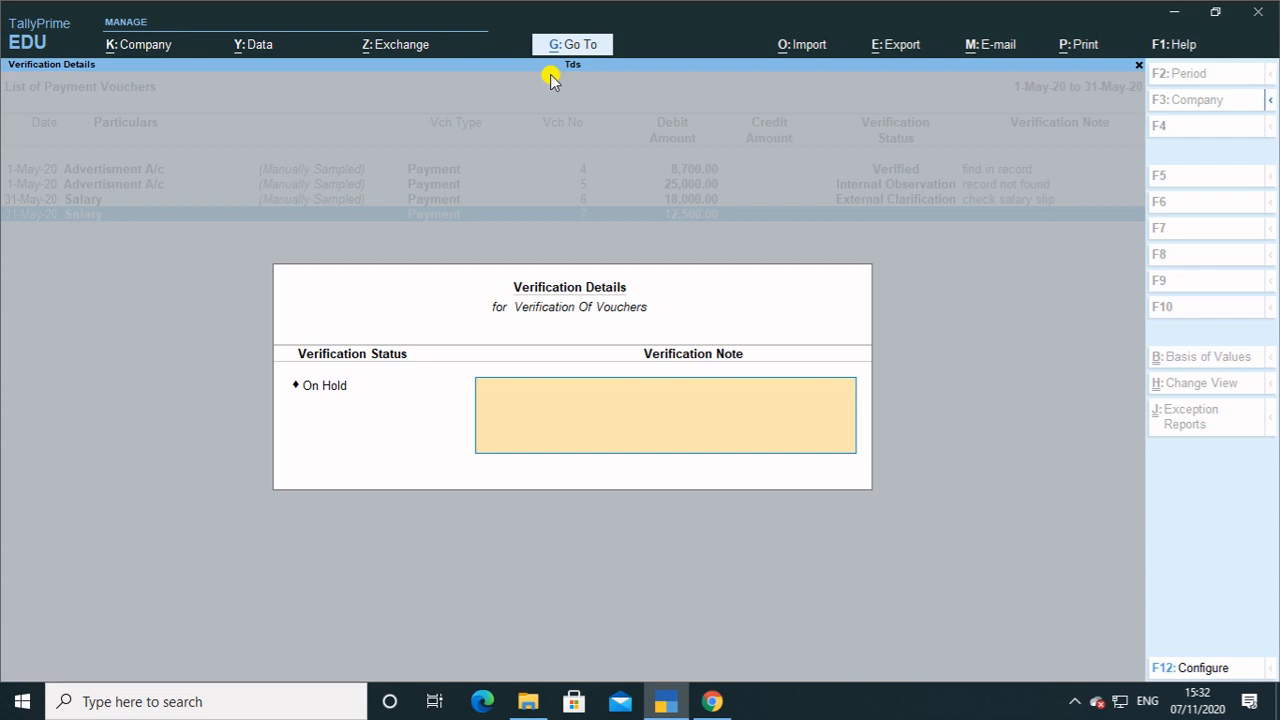
key("Return")
key("Return")
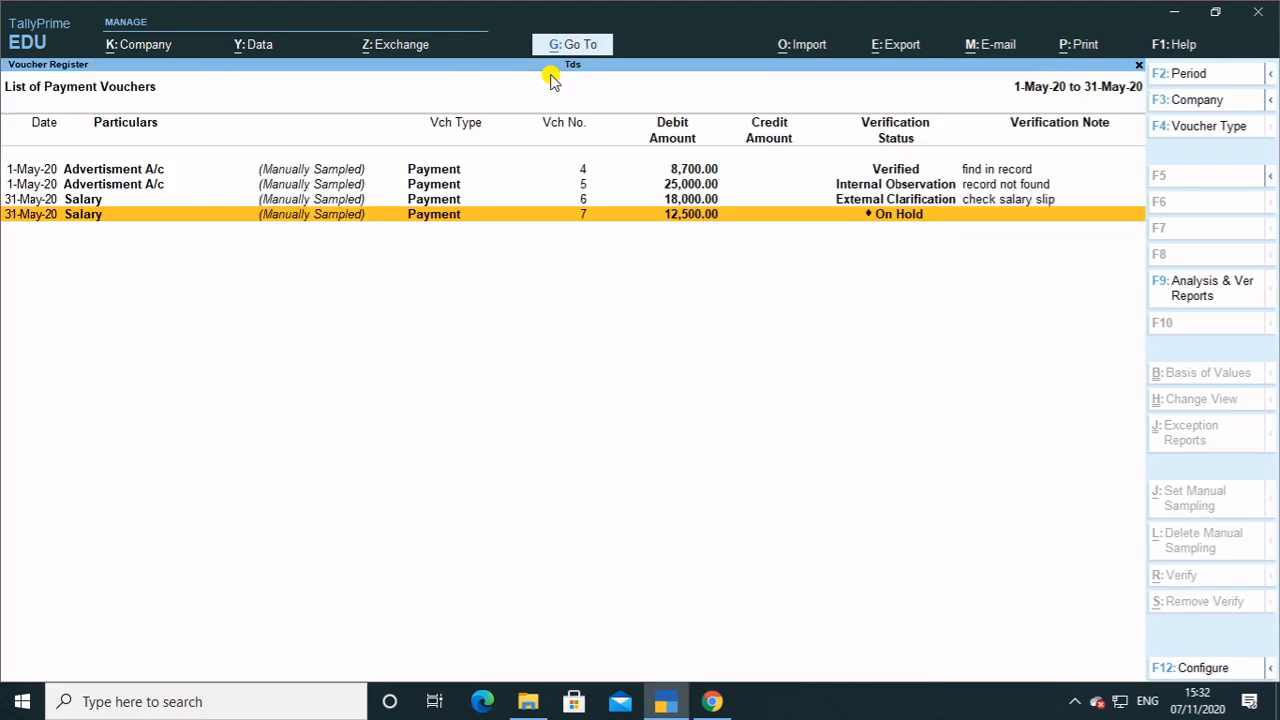
Return to the monthly register and open the list of Payment vouchers for July
key("Escape")
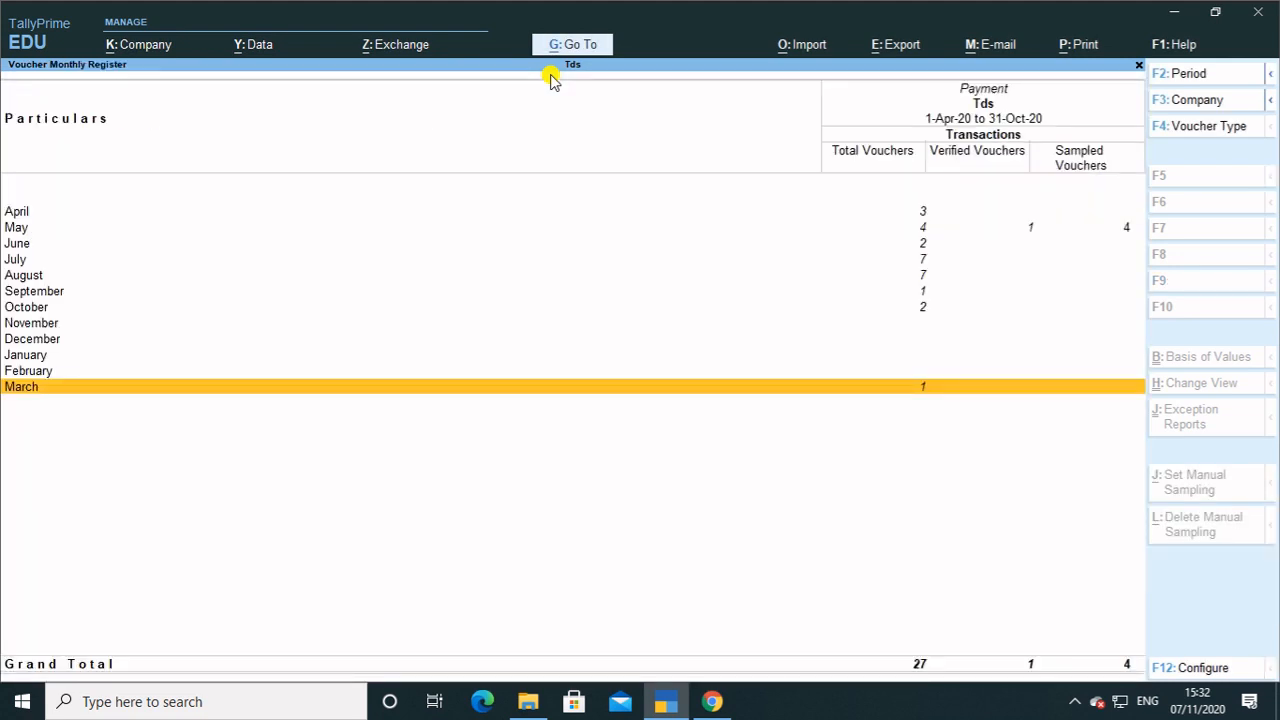
key("Up")
key("Up")
key("Up")
key("Up")
key("Up")
key("Up")
key("Up")
key("Up")
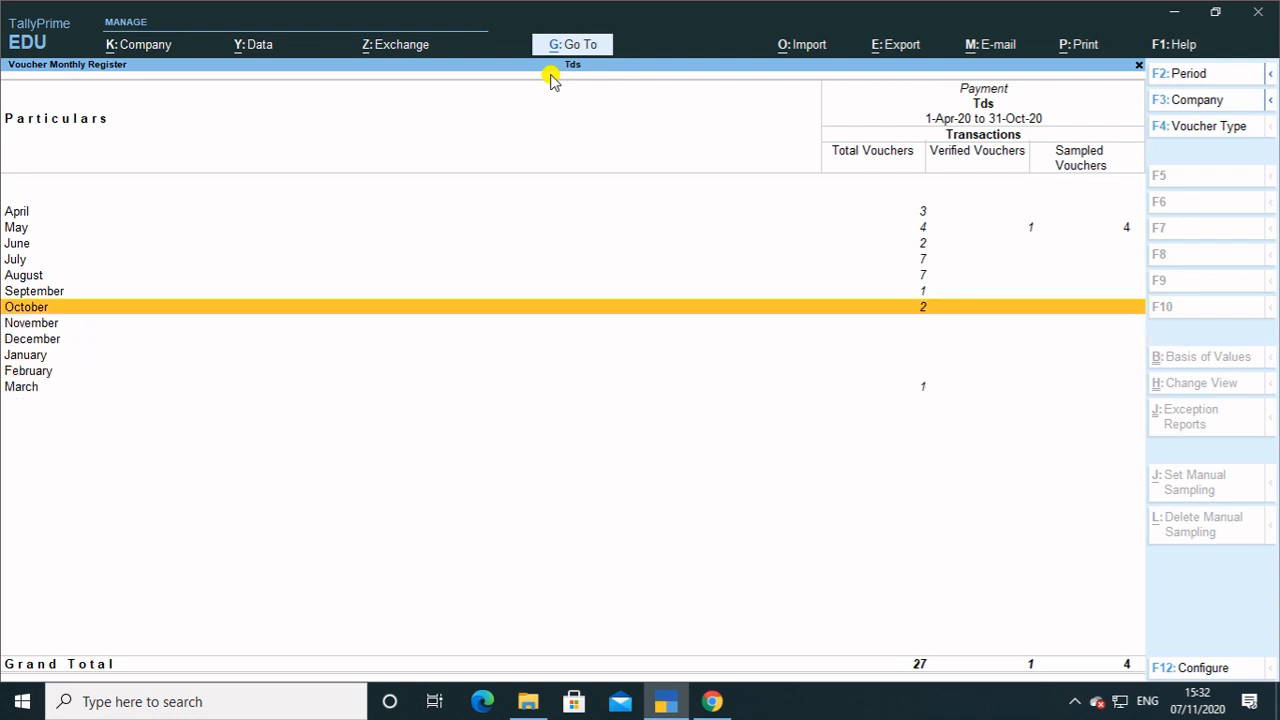
key("Return")
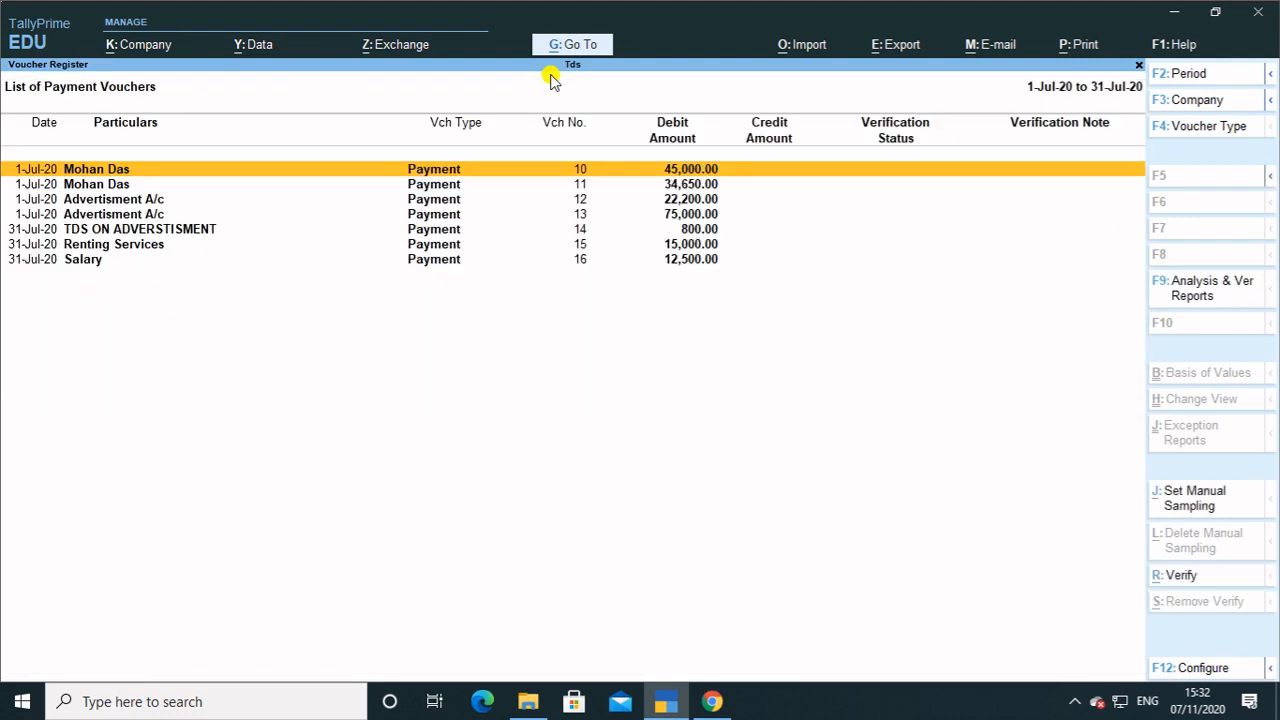
Set the verification status of Payment voucher 10 dated 1-Jul-20 to Verified without a note
key("alt+v")
key("Down")
key("Down")
key("Down")
key("Return")
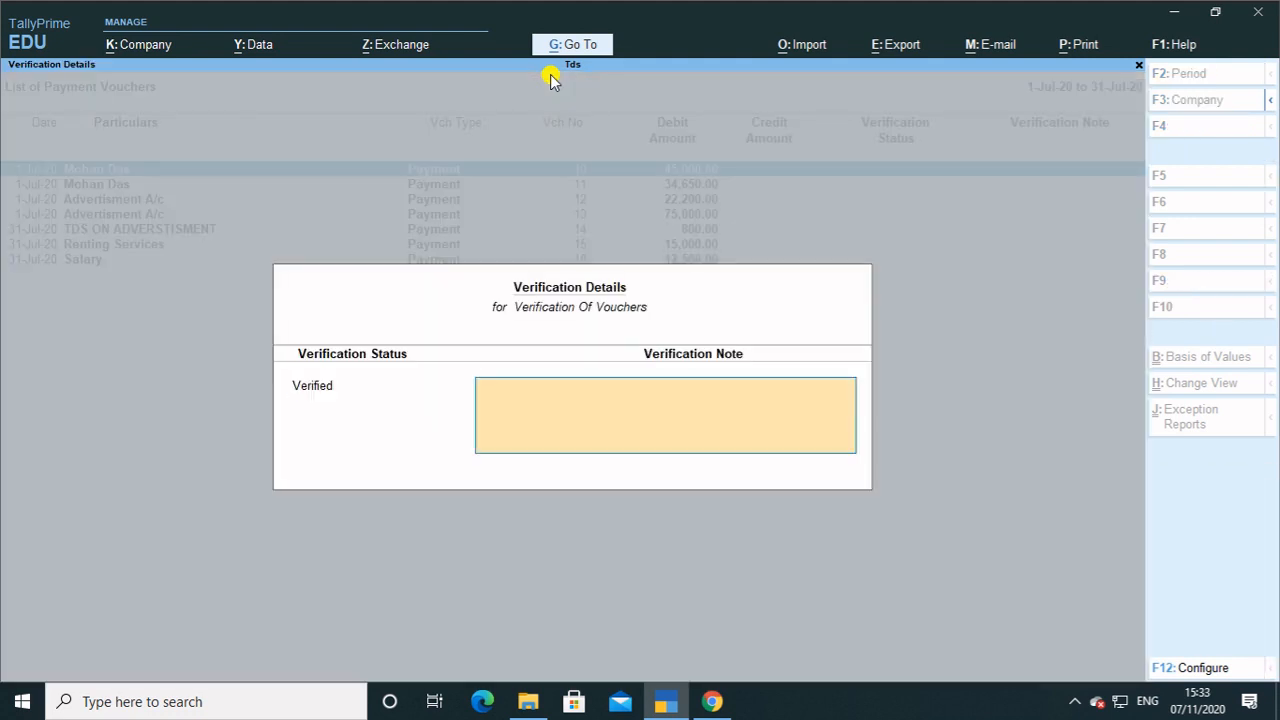
key("Return")
key("y")
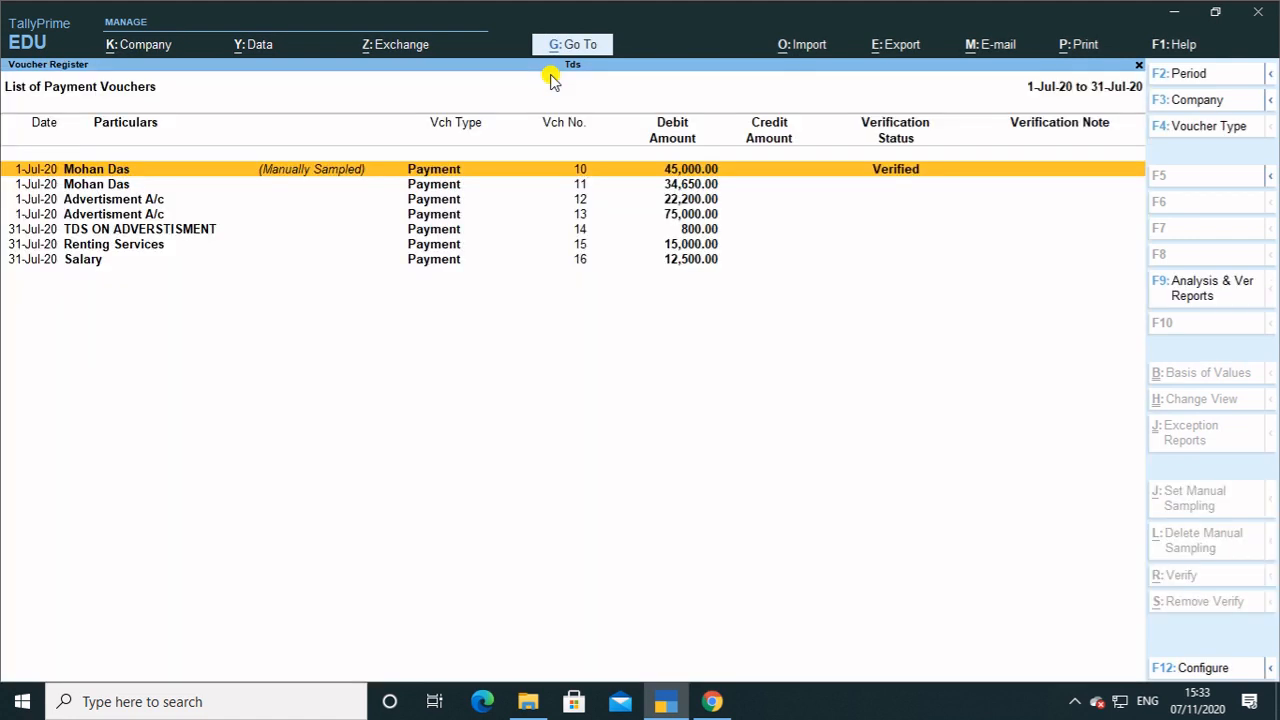
Mark Payment voucher 11 dated 1-Jul-20 as Verified, leaving its verification note blank
key("alt+v")
key("Down")
key("Down")
key("Down")
key("Return")
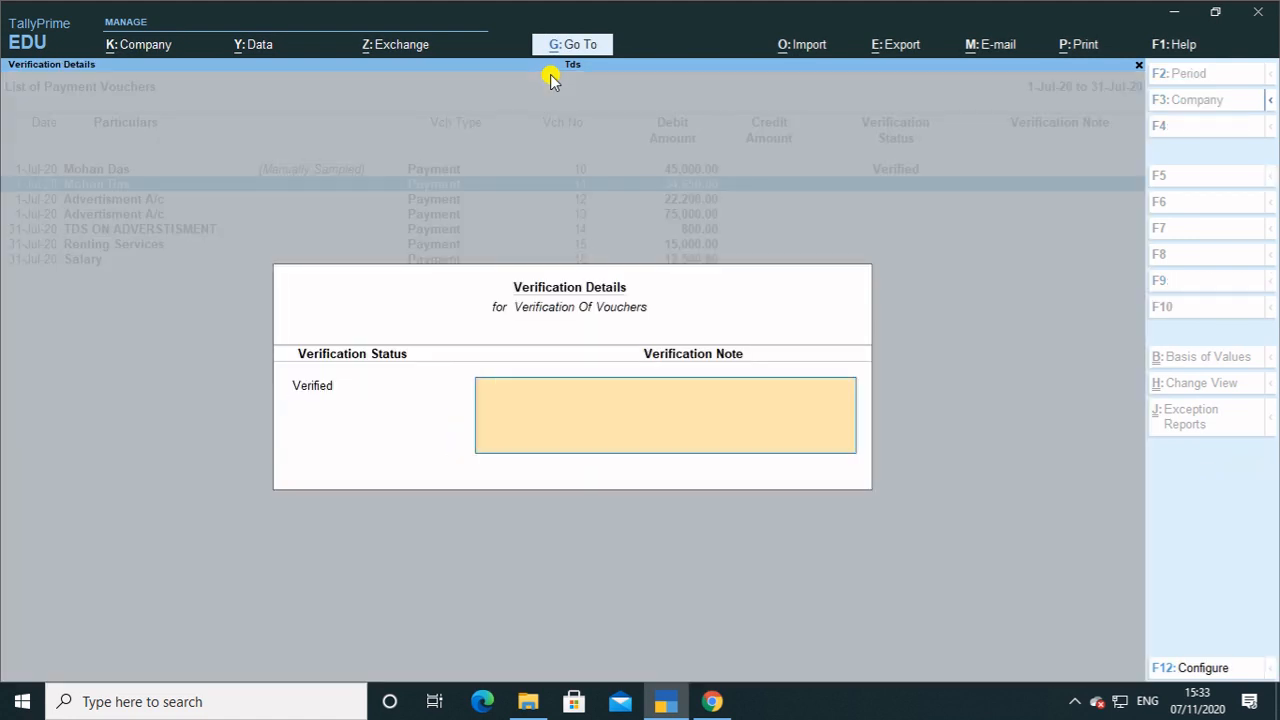
key("Return")
key("y")
Set the verification status of Payment voucher 14 (TDS ON ADVERSTISMENT) to Verified without a note
key("Down")
key("Down")
key("Down")
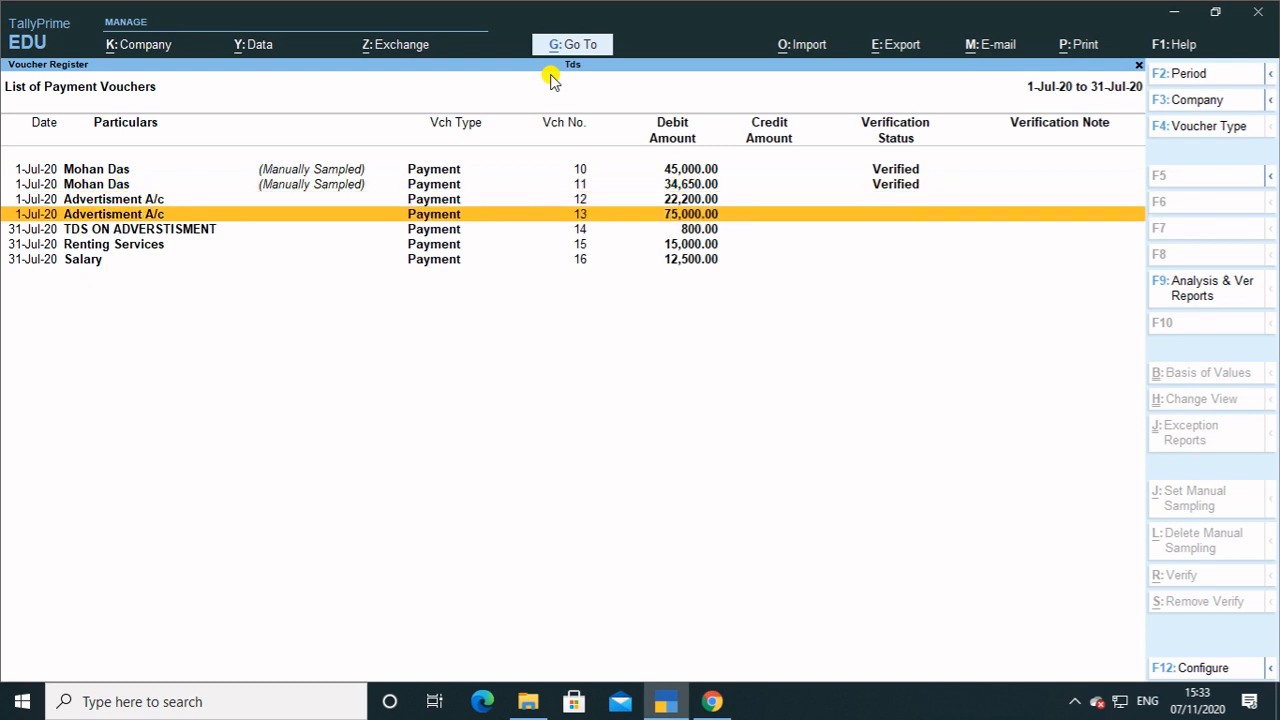
key("alt+v")
key("Down")
key("Down")
key("Down")
key("Return")
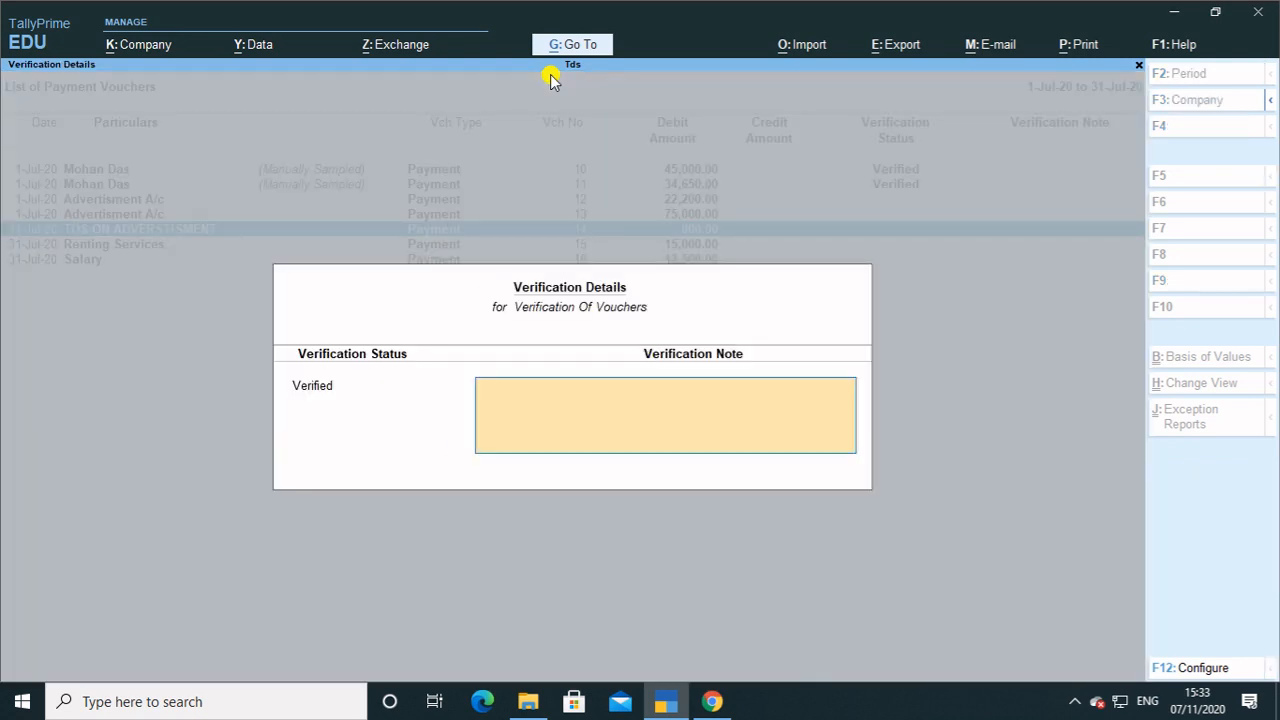
key("Return")
key("y")
Set the verification status of July Payment voucher 16 (Salary) to Verified without a note
key("Down")
key("Down")
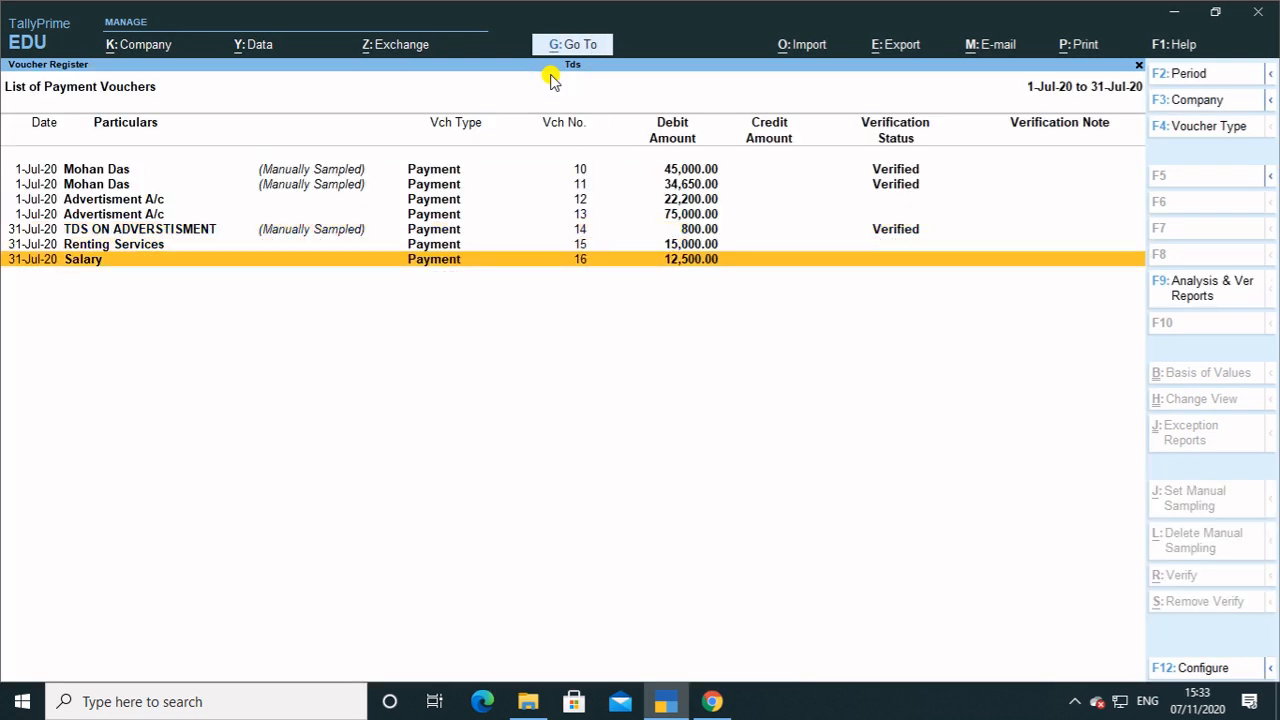
key("alt+v")
key("Down")
key("Down")
key("Down")
key("Return")
key("Return")
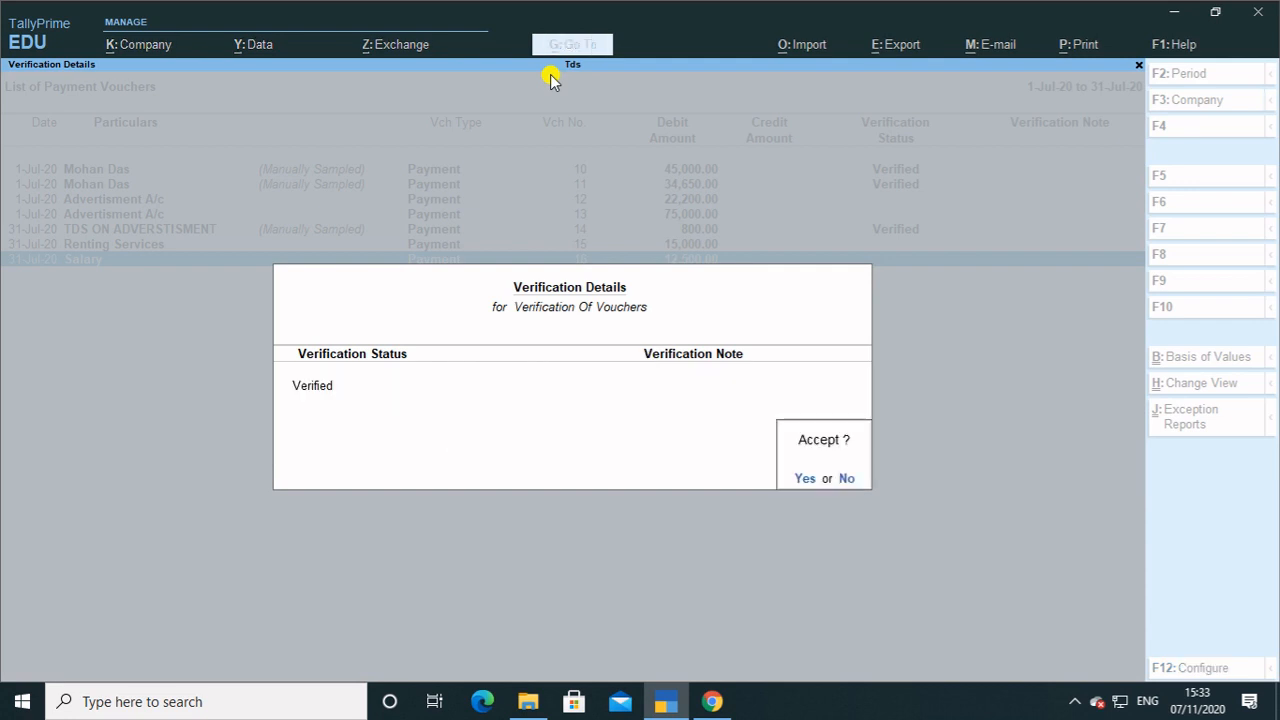
key("y")
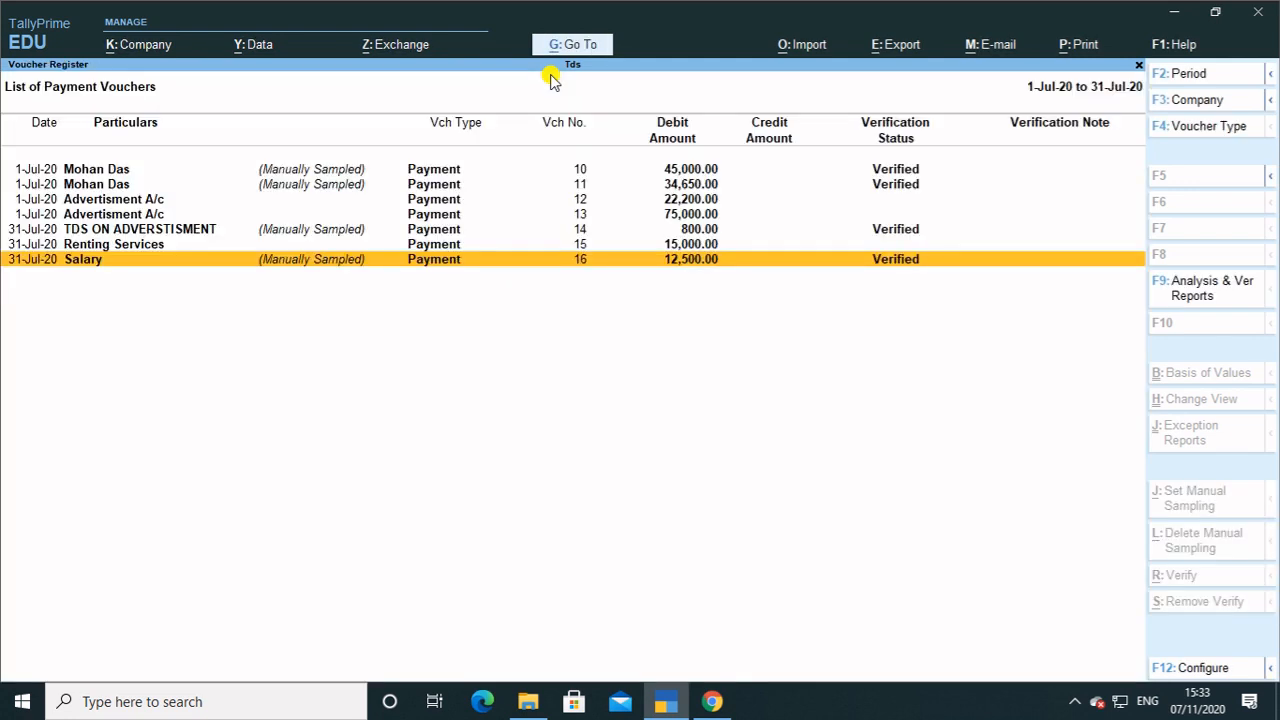
Close the July voucher list and the voucher verification reports to return to the Day Book
key("Escape")
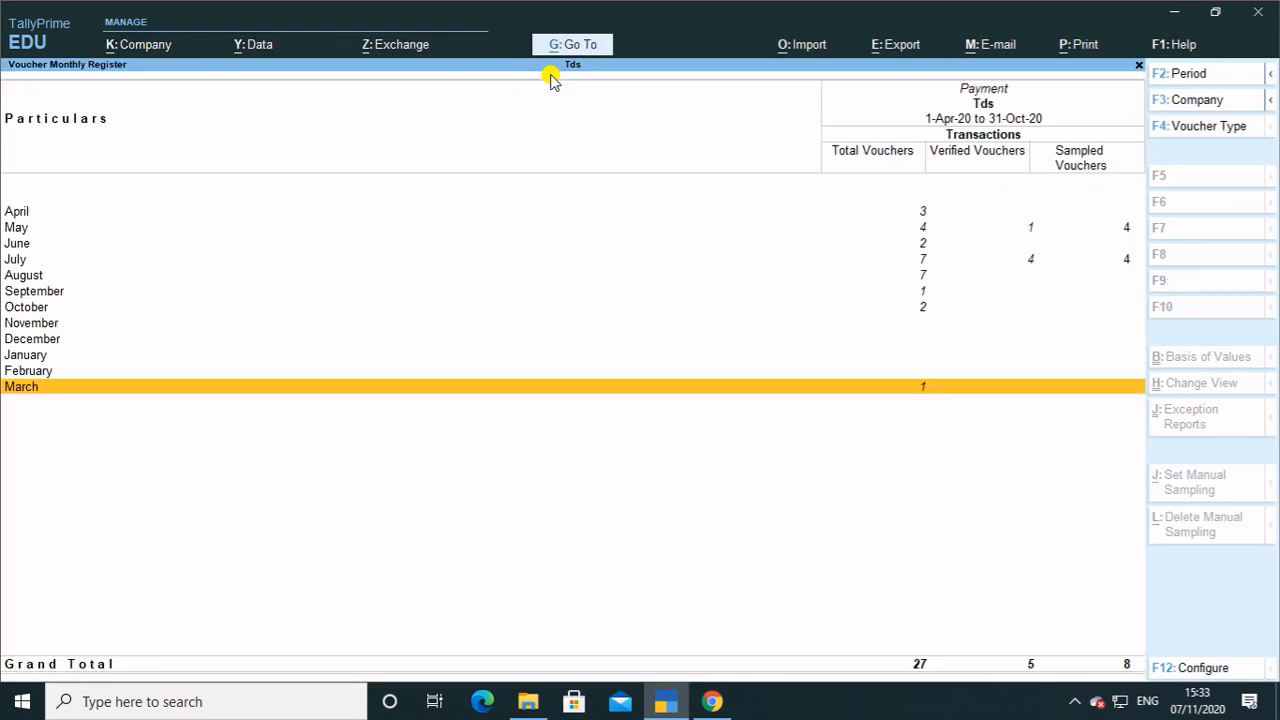
key("Escape")
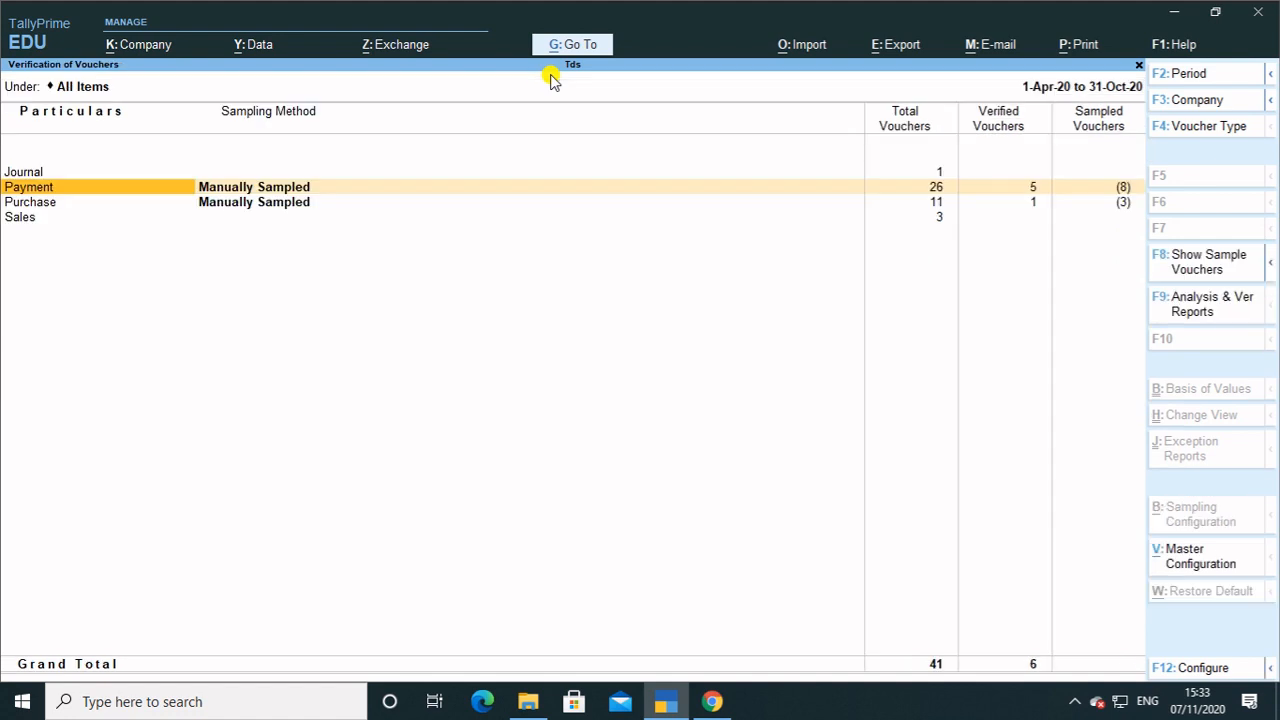
key("Right")
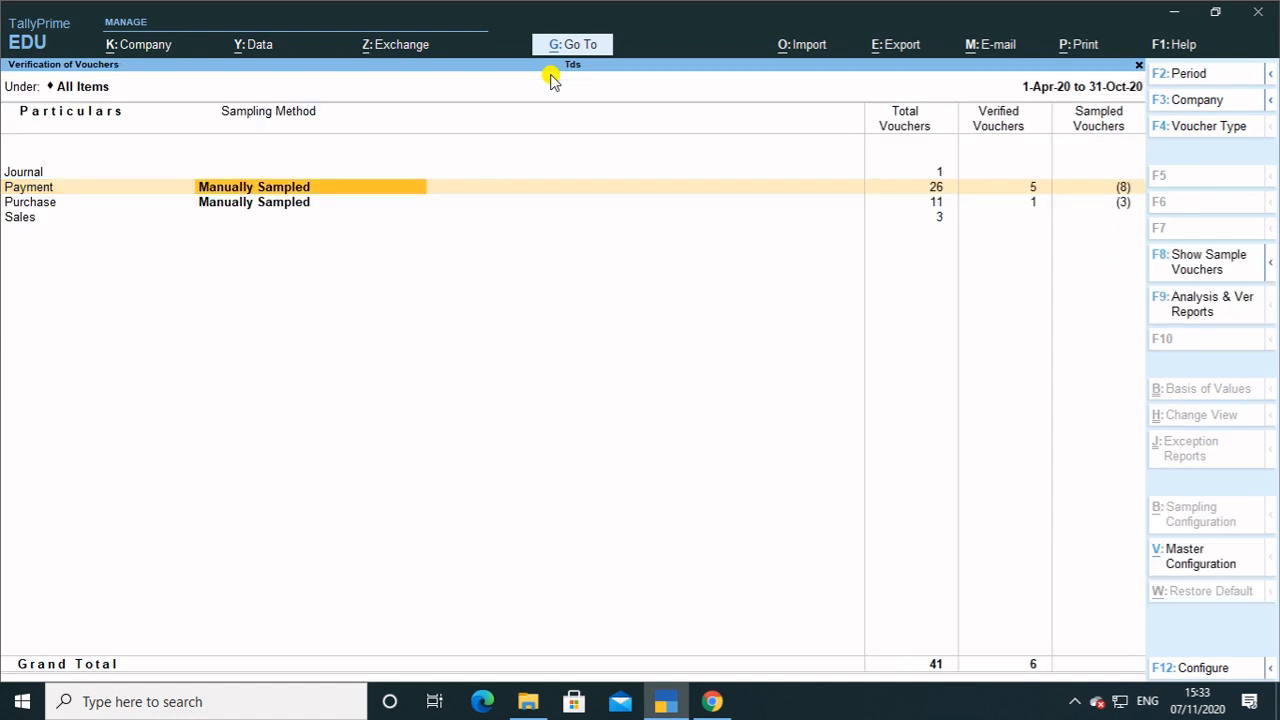
key("Return")
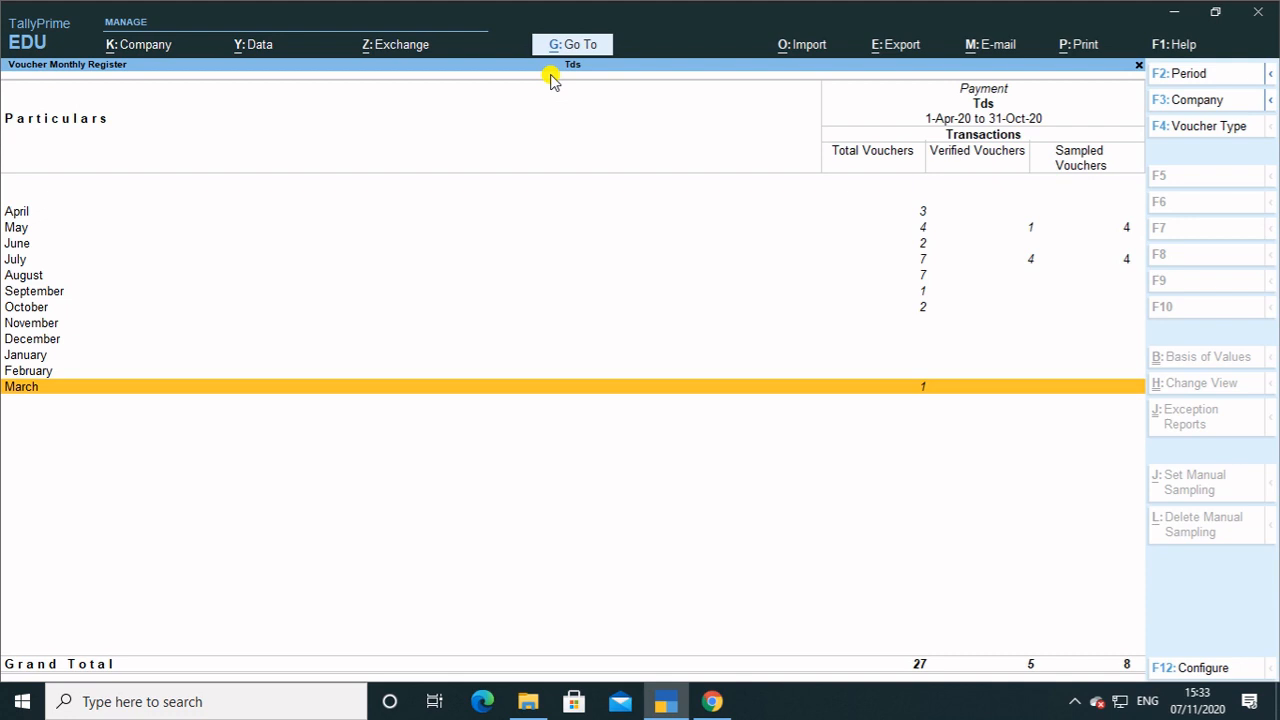
key("Escape")
key("Escape")
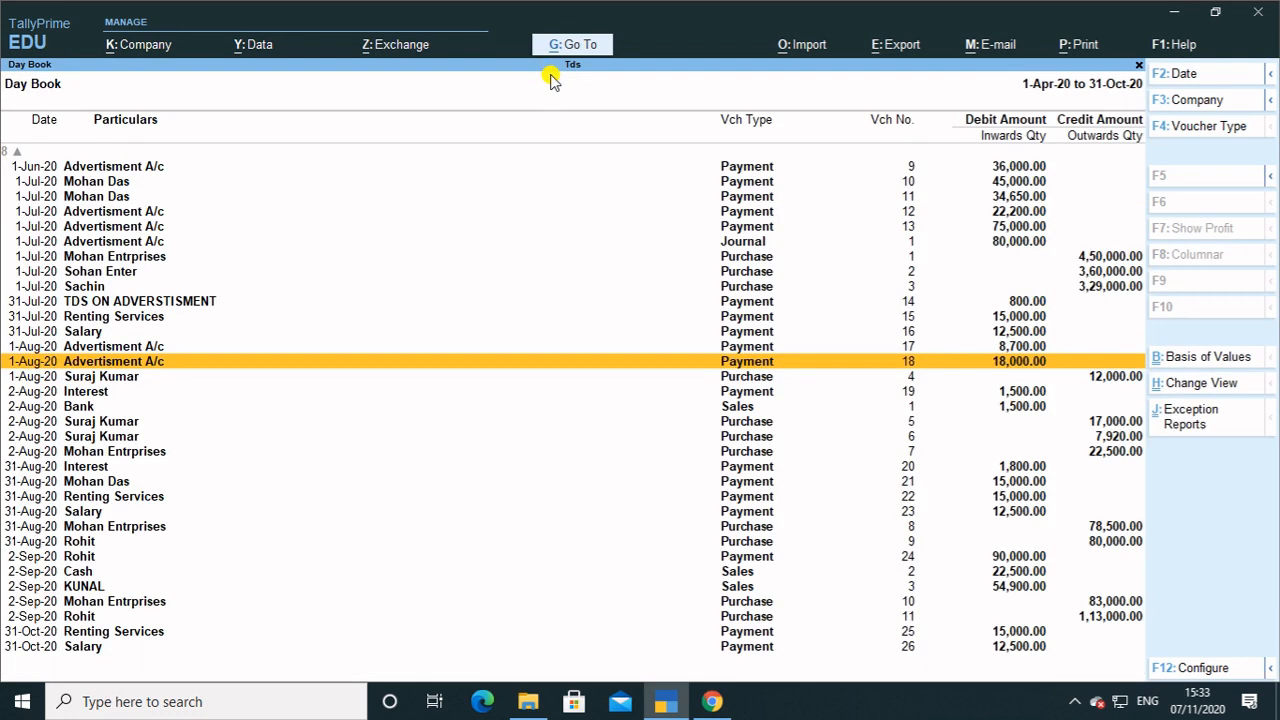
Open the Voucher Verification report from the Verification Reports group
key("alt")
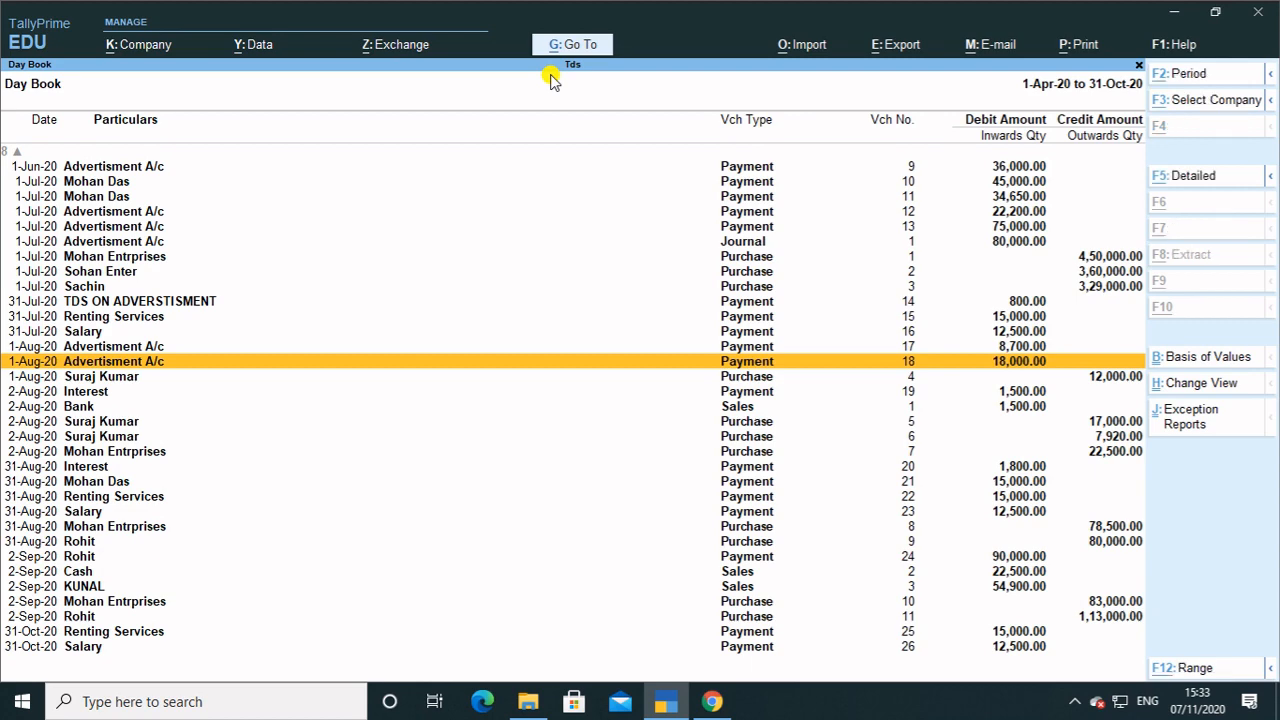
key("alt+g")
key("Down")
key("Down")
key("Down")
key("Down")
key("Down")
key("Down")
key("Down")
key("Down")
key("Down")
key("Down")
key("Down")
key("Down")
key("Down")
key("Down")
key("Down")
key("Down")
key("Down")
key("Down")
key("Down")
key("Down")
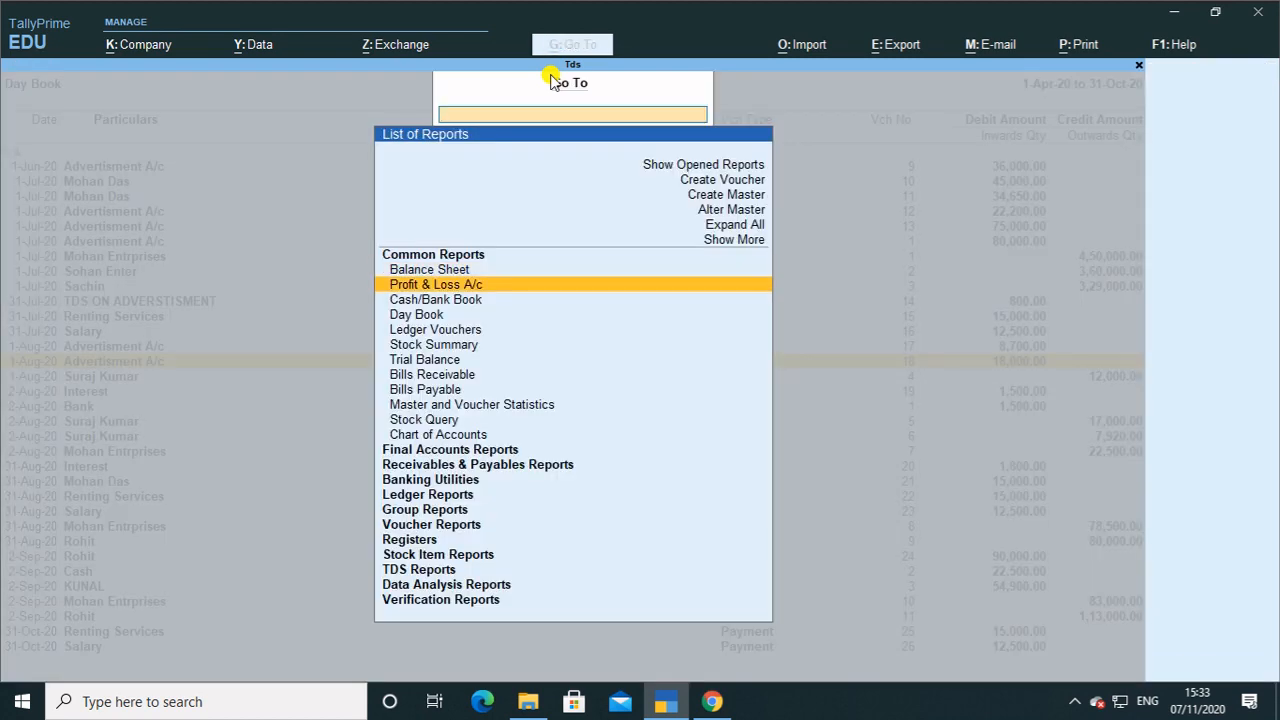
key("Return")
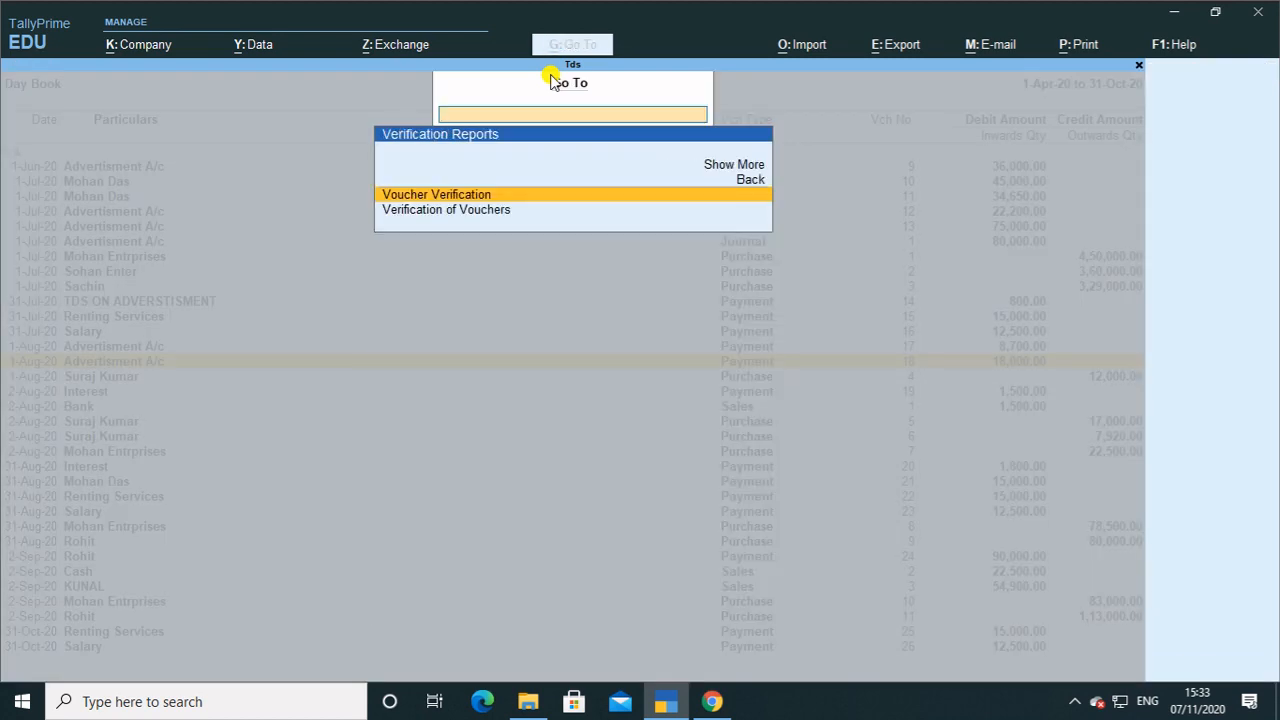
key("Down")
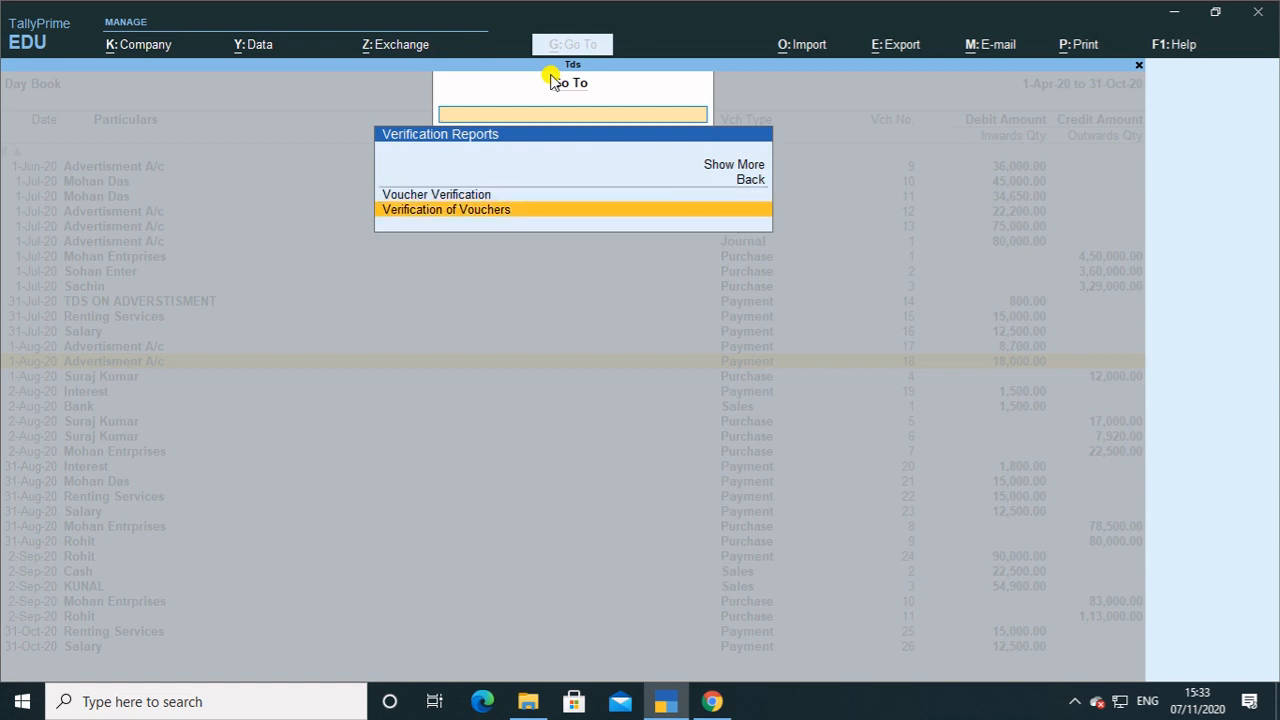
key("Up")
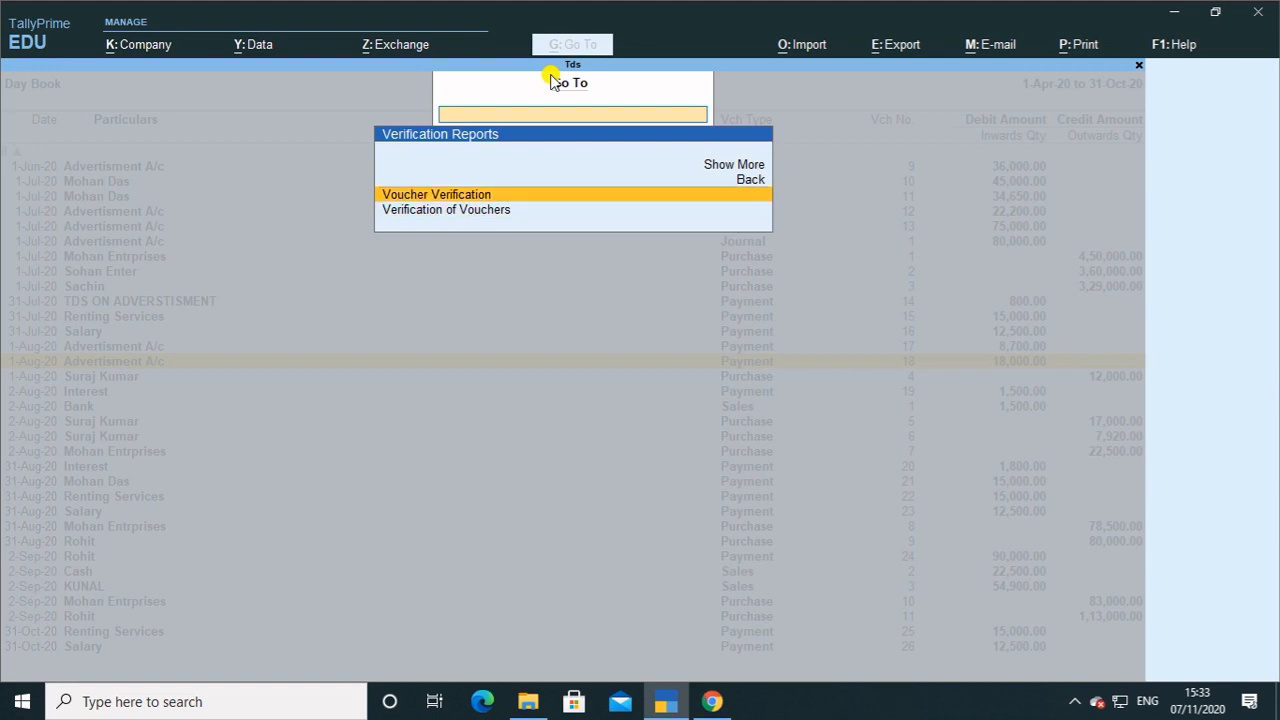
key("Return")
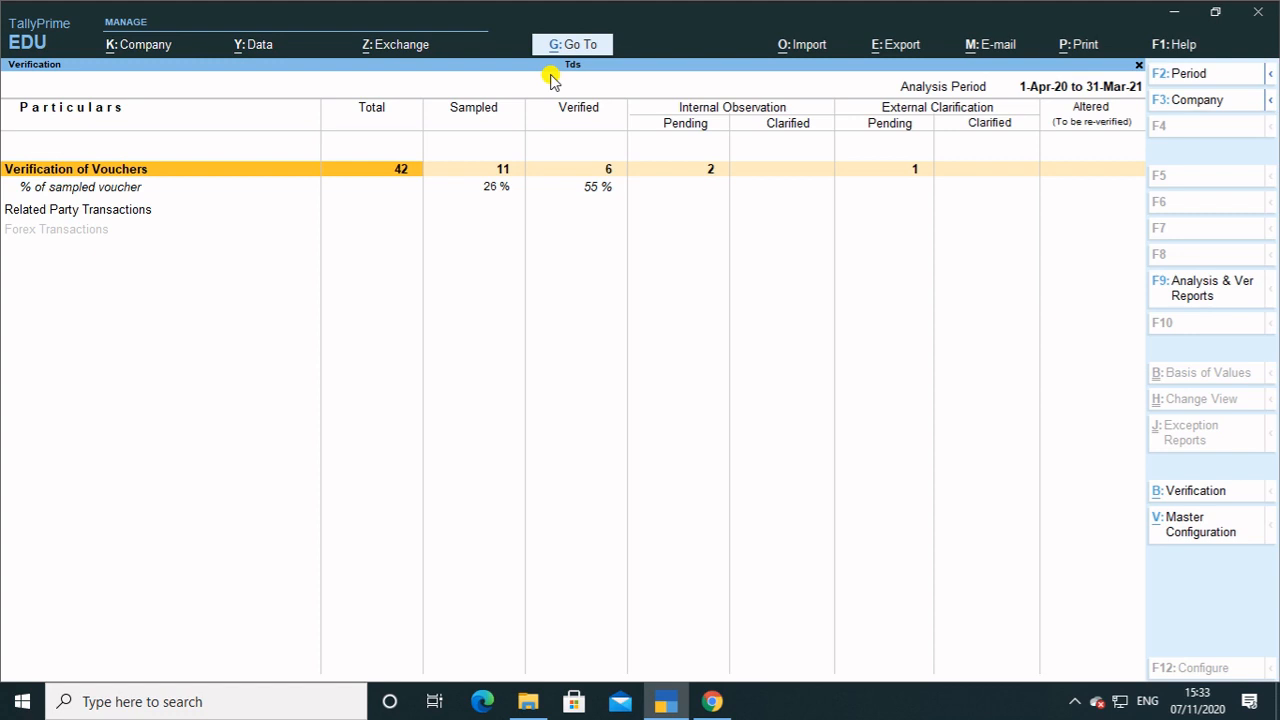
Examine the Sampled, Verified, Internal Observation and External Clarification figures for Verification of Vouchers
key("Right")
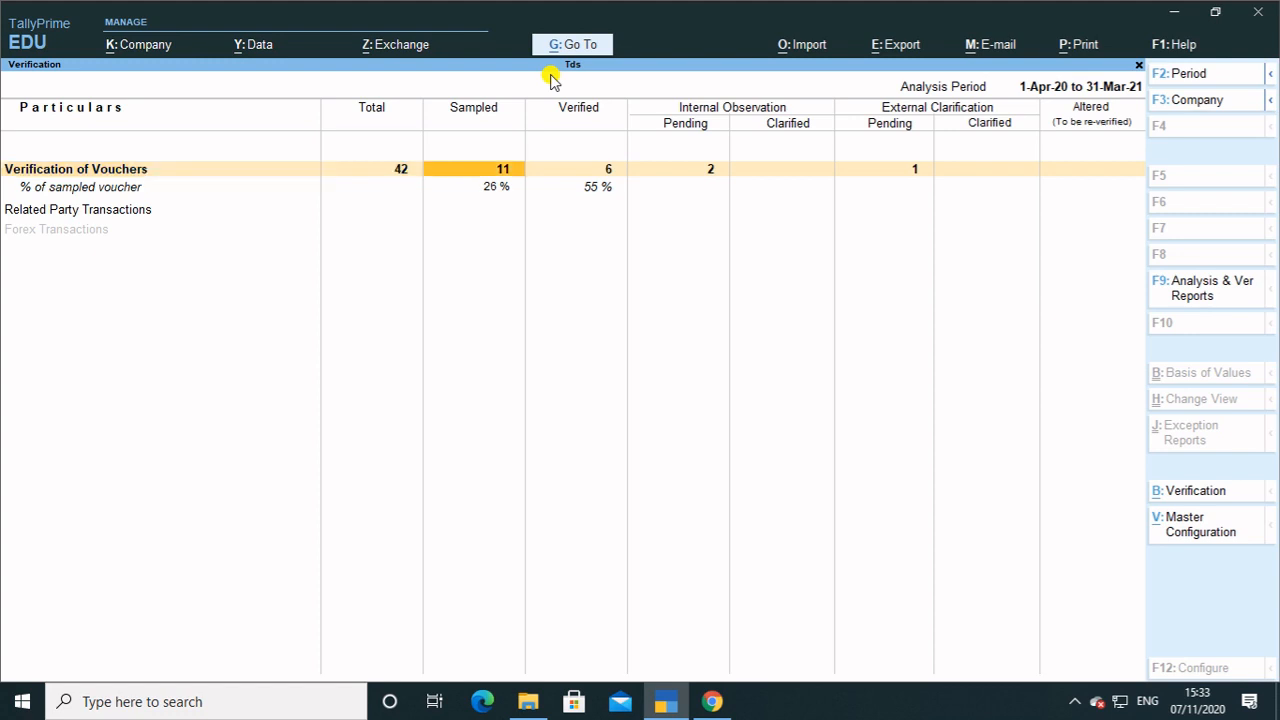
key("Left")
key("Right")
key("Right")
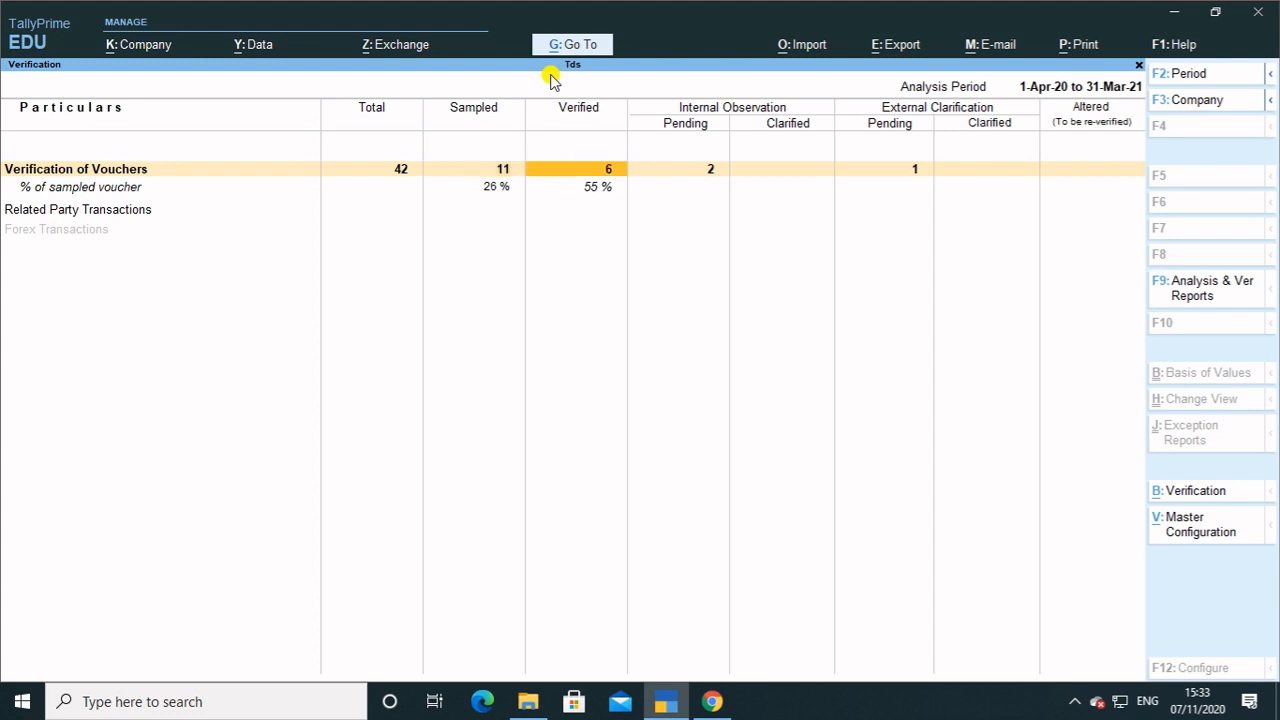
key("Right")
key("Right")
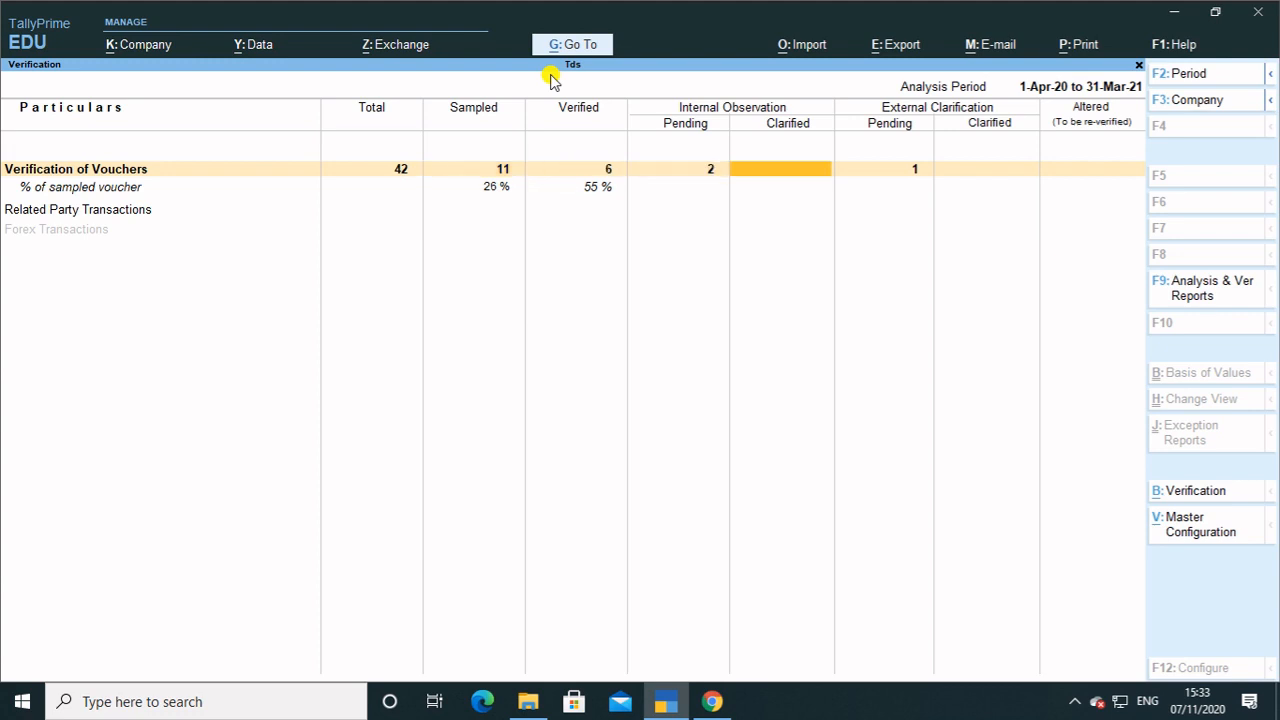
key("Right")
key("Left")
key("Left")
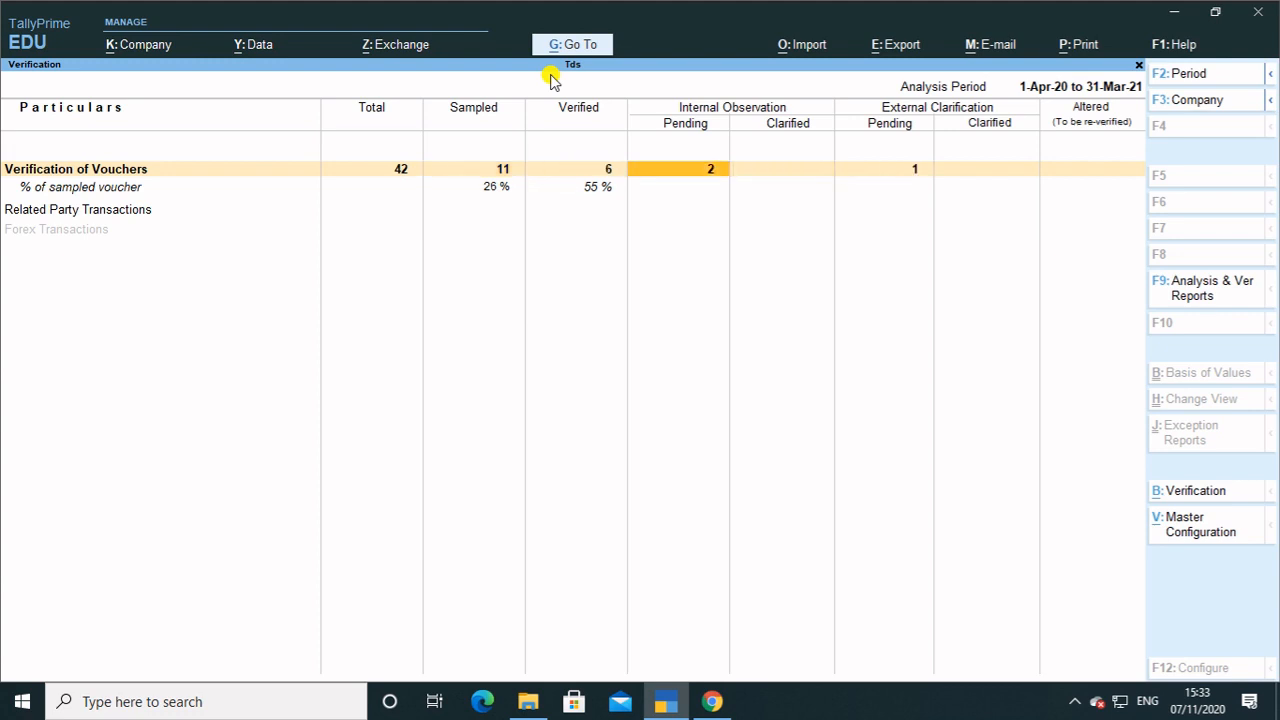
key("Right")
key("Right")
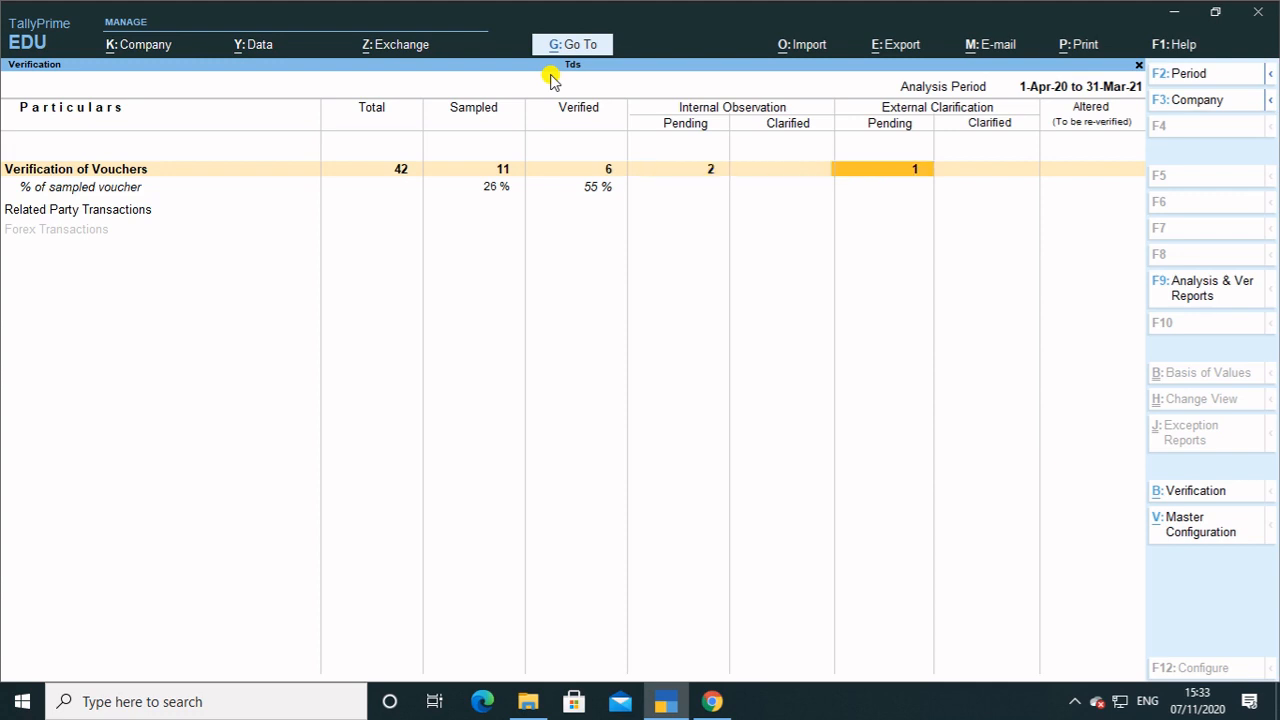
Open the list of vouchers whose Internal Observation is pending
key("Left")
key("Left")
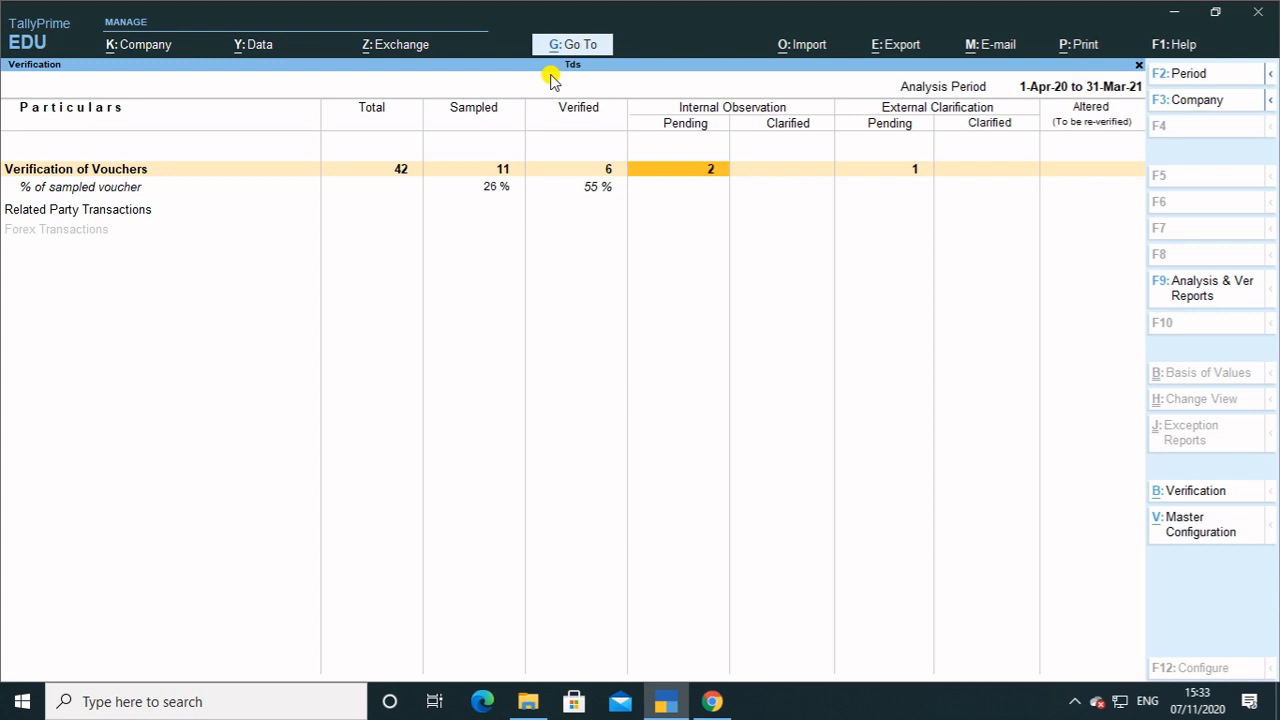
key("Return")
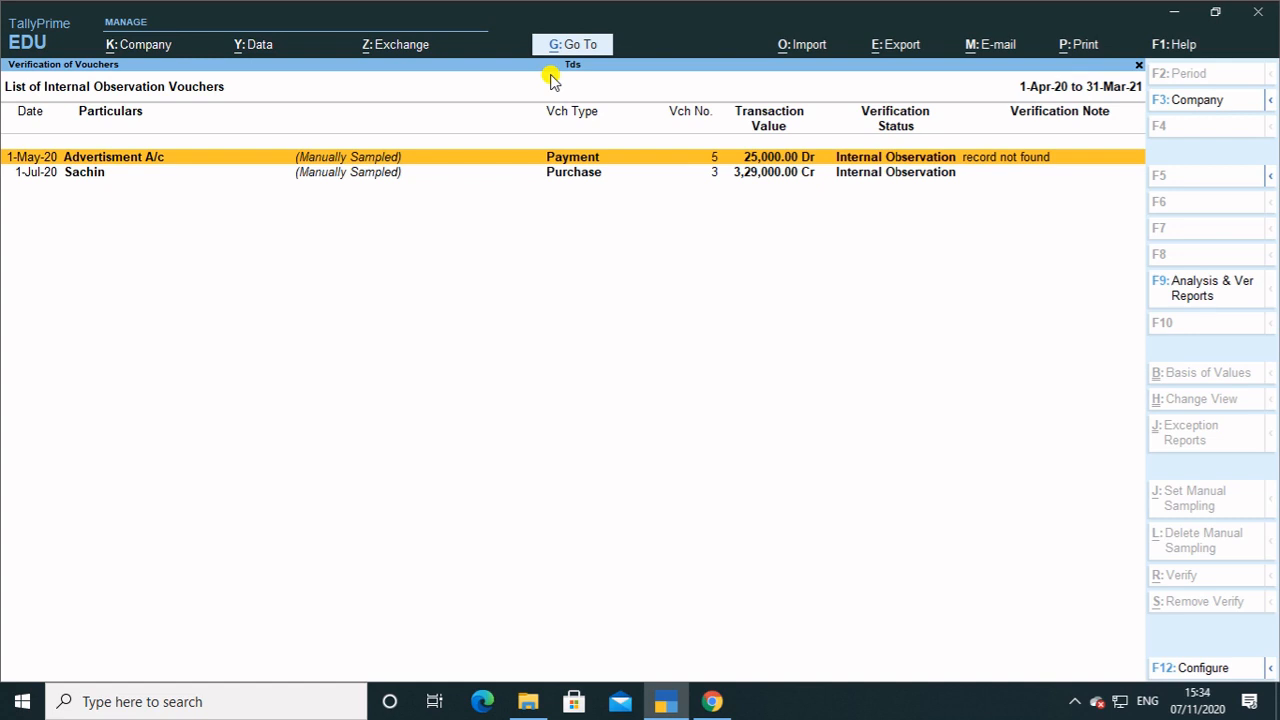
Set the 1-May-20 advertisement payment voucher of 25,000.00 to Internal Observation Clarified, edit its verification note and accept
key("Return")
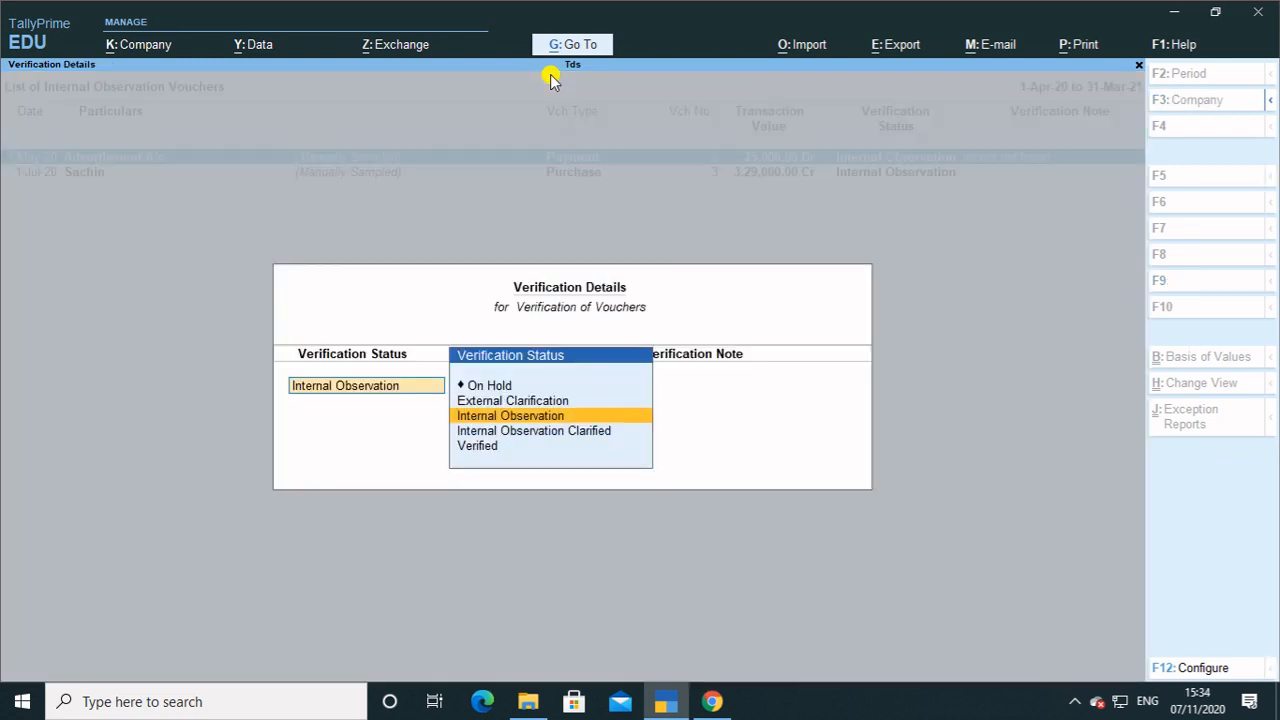
key("Down")
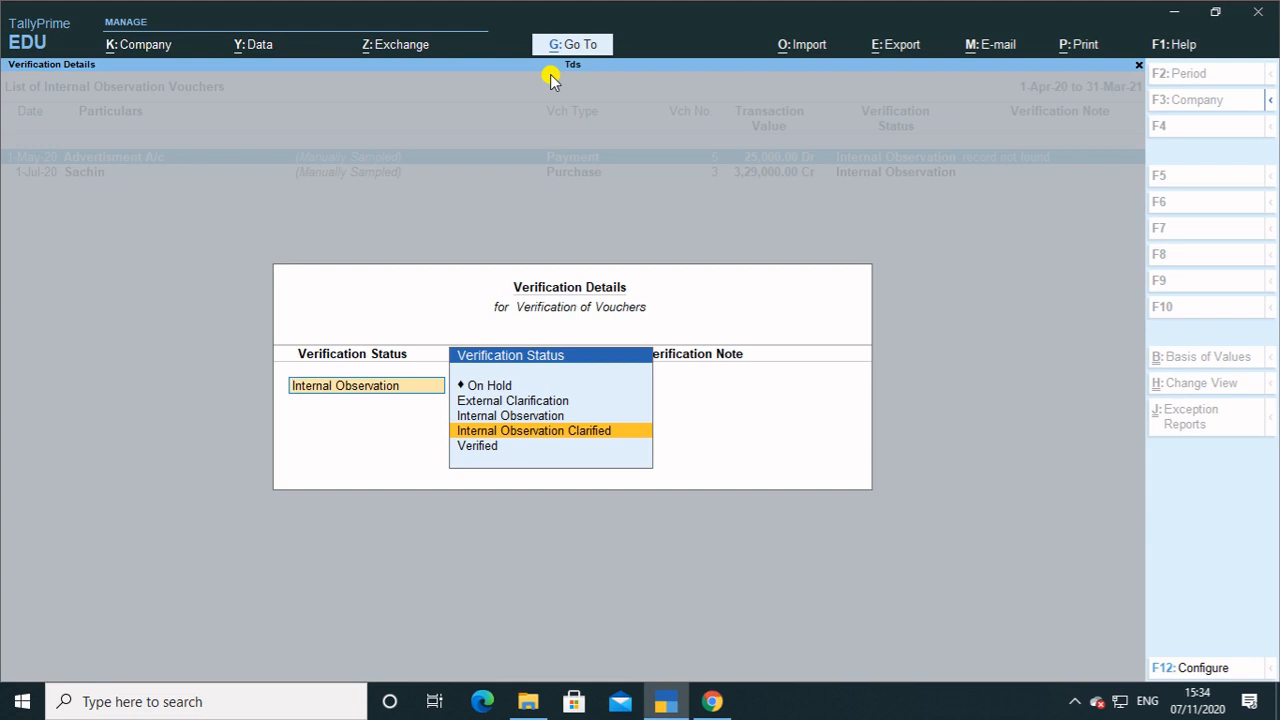
key("Return")
key("Return")
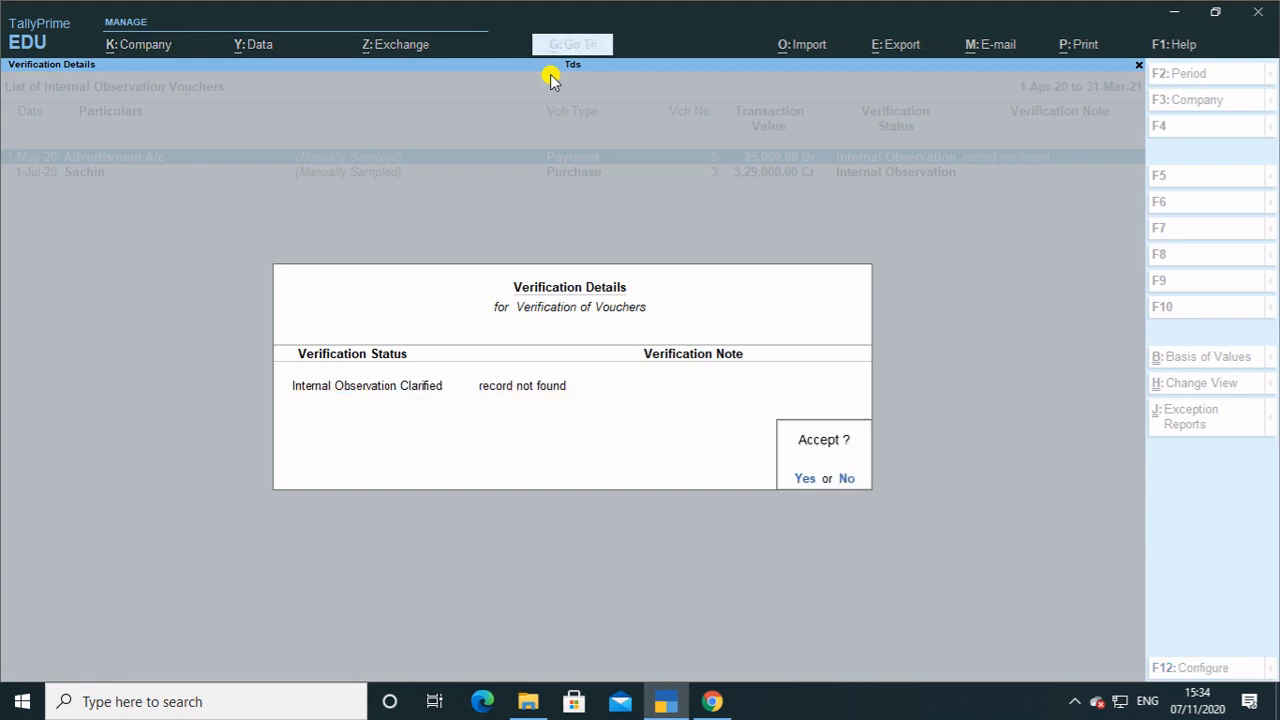
key("n")
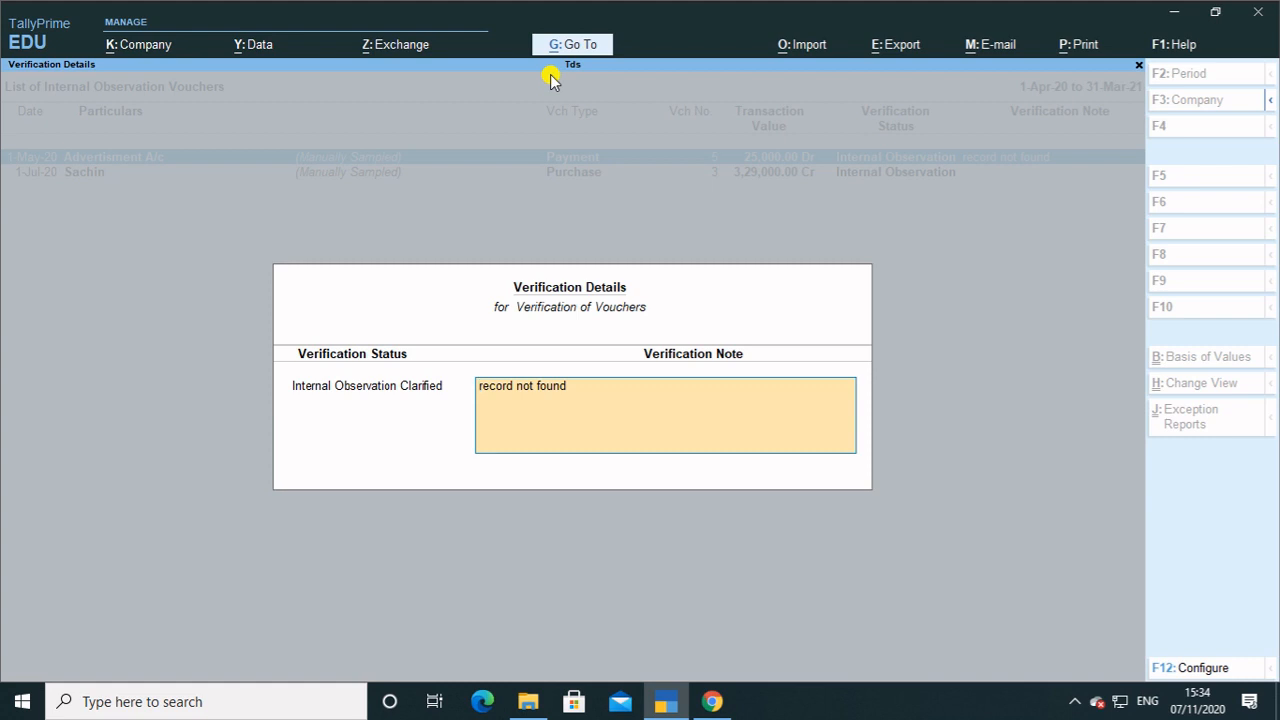
type("f")
key("Return")
key("y")
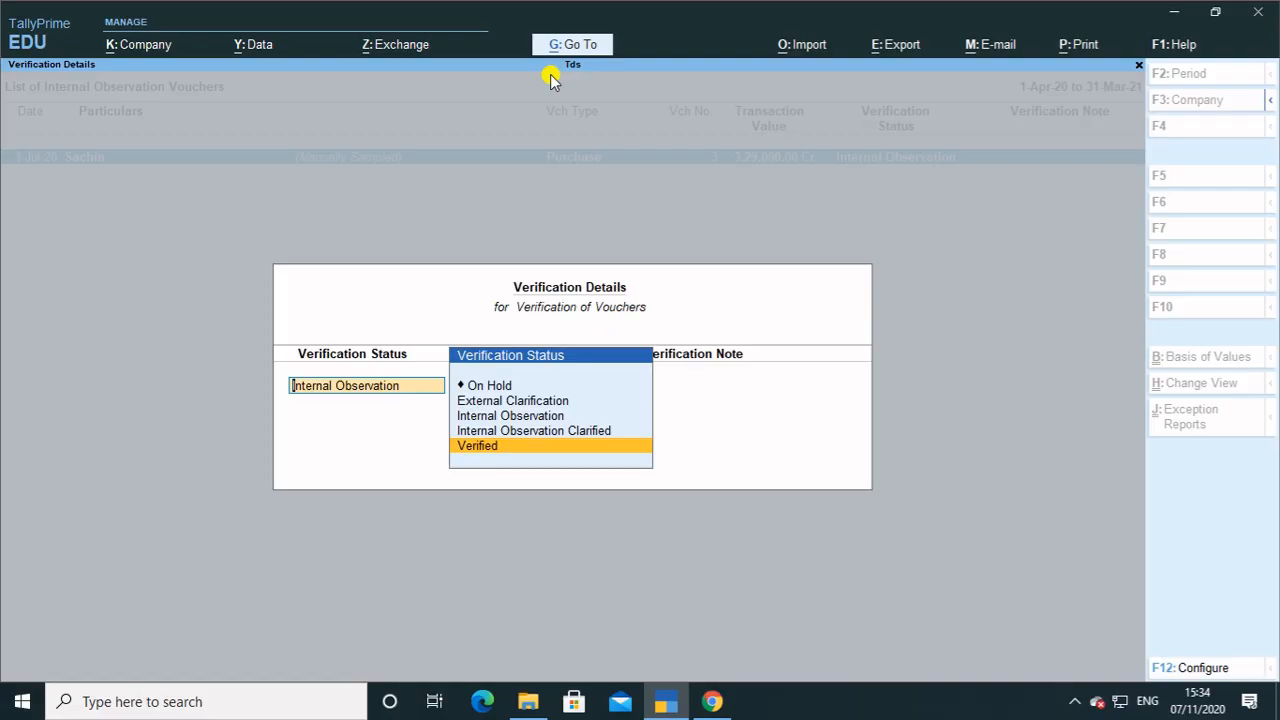
Set the 1-Jul-20 purchase voucher of 3,29,000.00 to External Clarification without a note and close the Internal Observation list
key("Up")
key("Up")
key("Up")
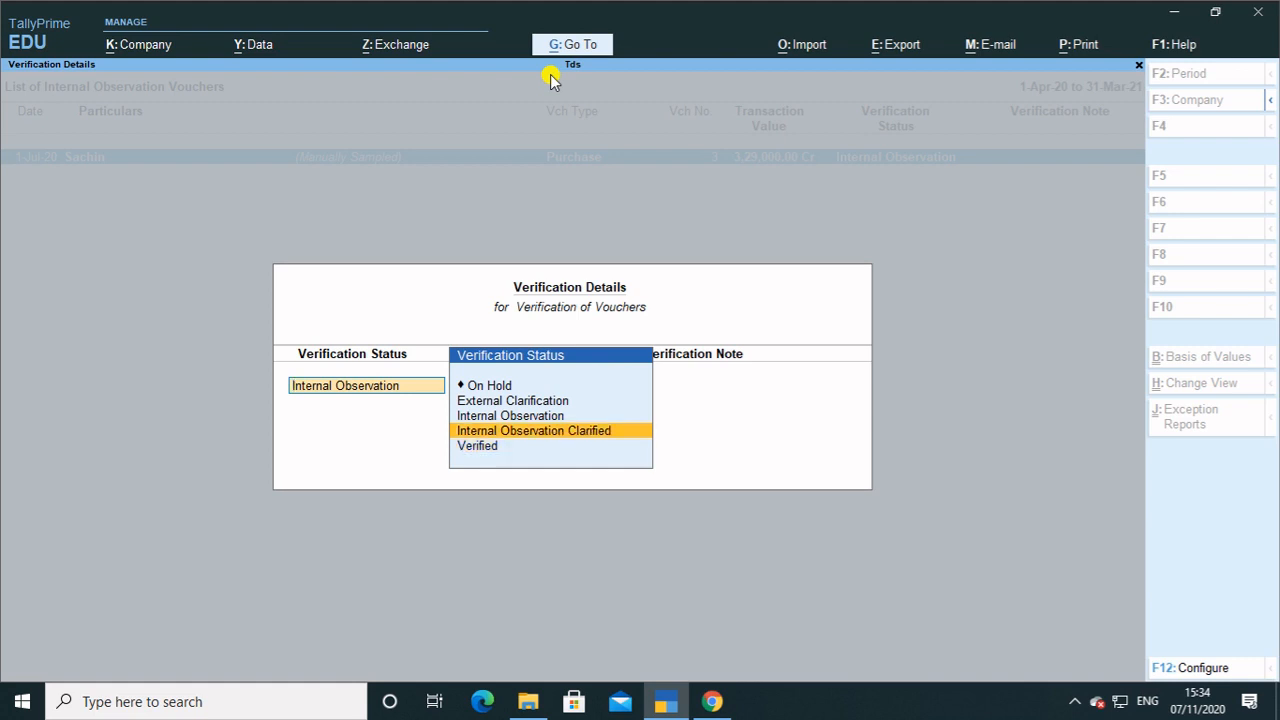
key("Return")
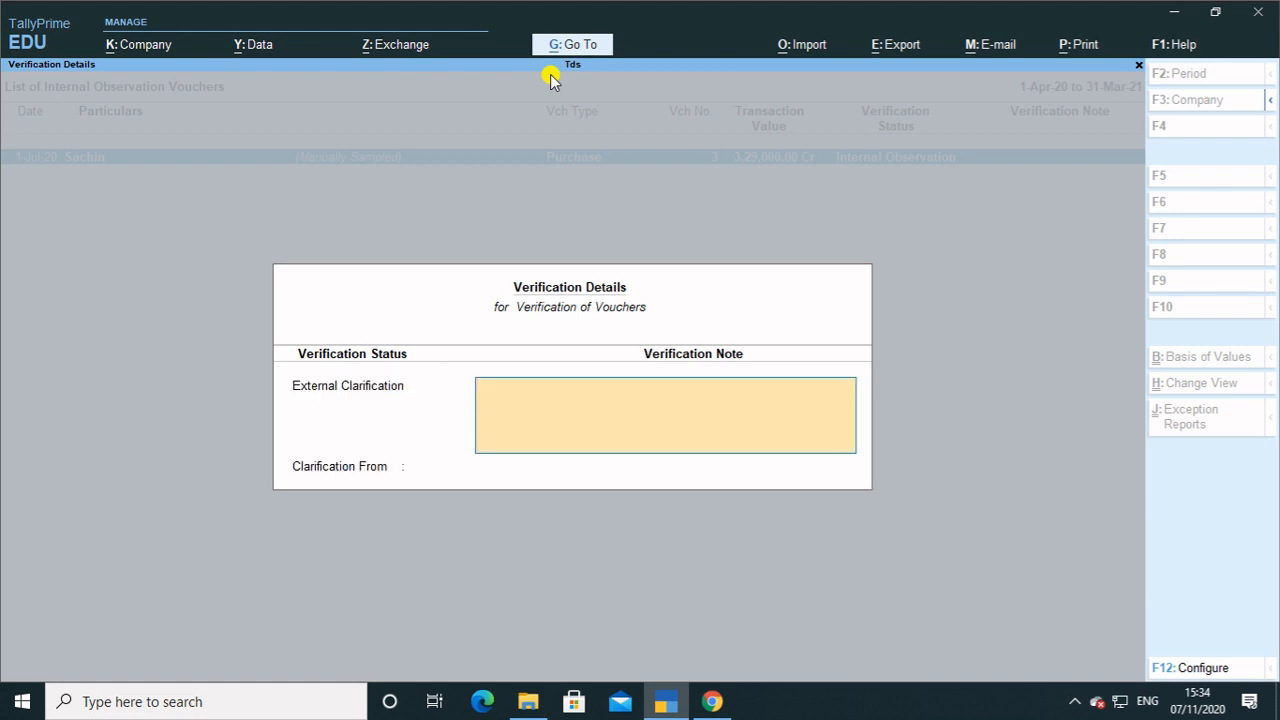
key("Return")
key("Return")
key("Return")
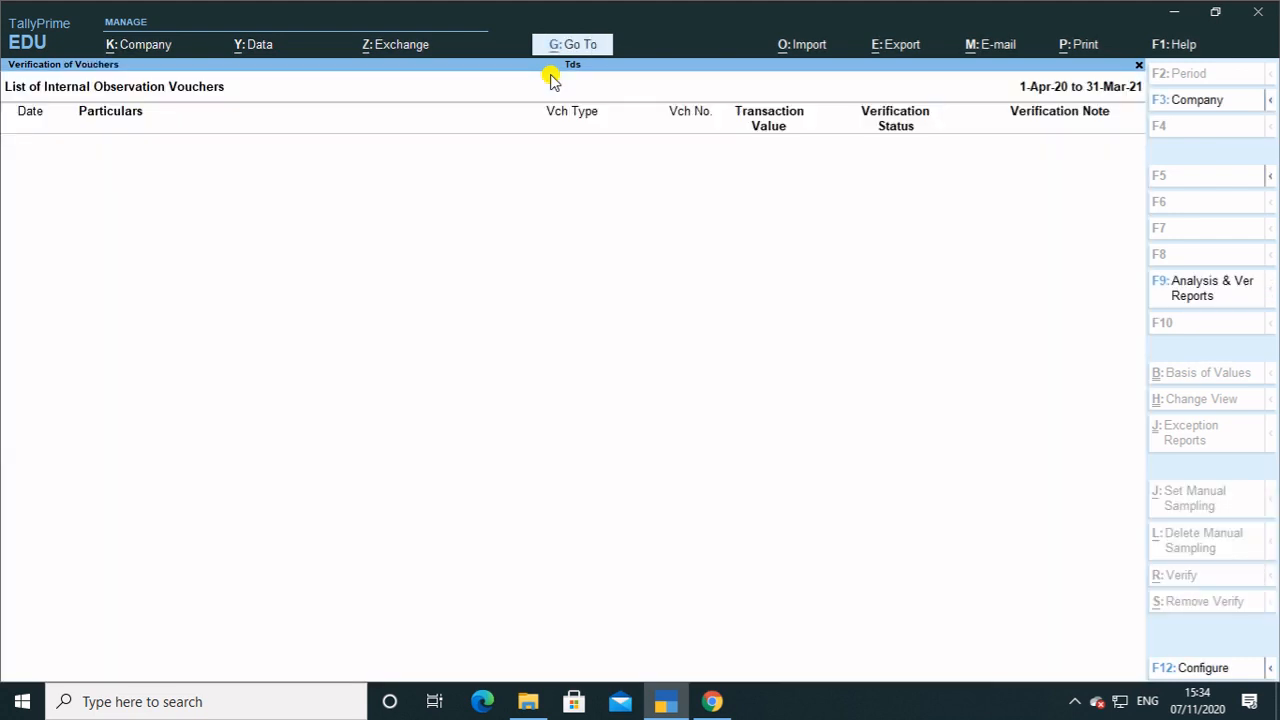
key("Escape")
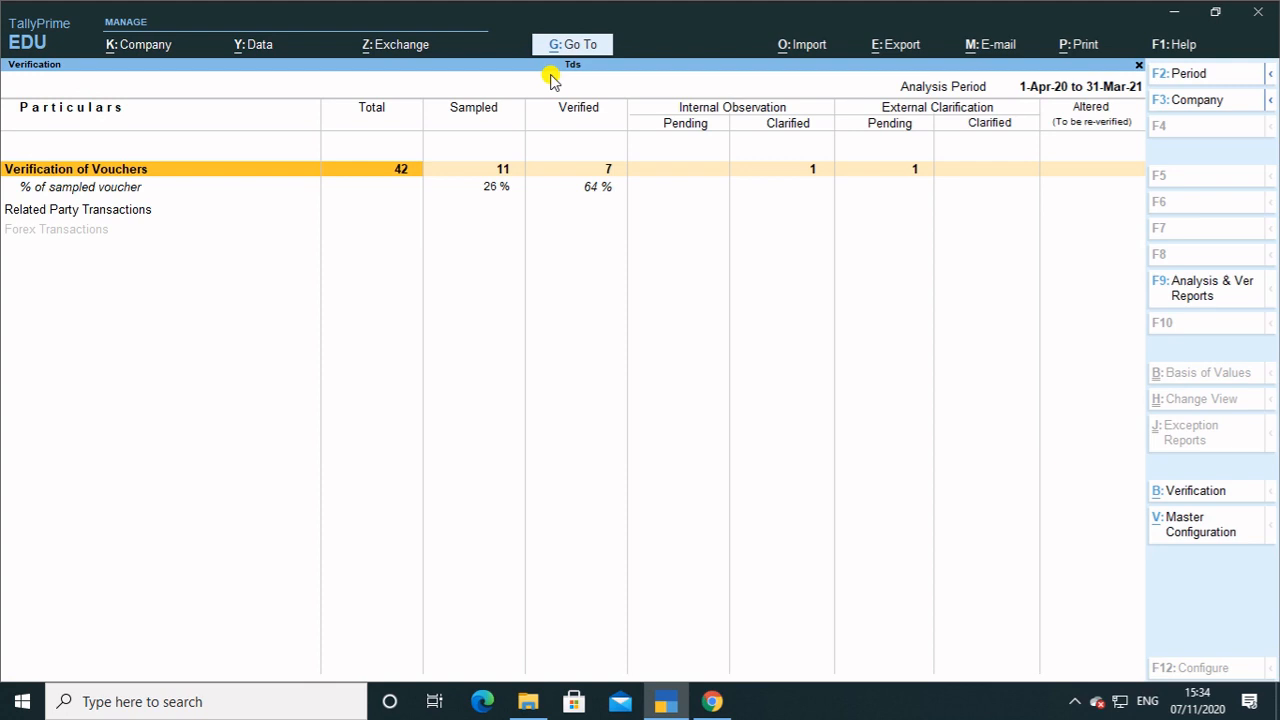
Open the list of vouchers whose External Clarification is pending
key("Right")
key("Right")
key("Right")
key("Right")
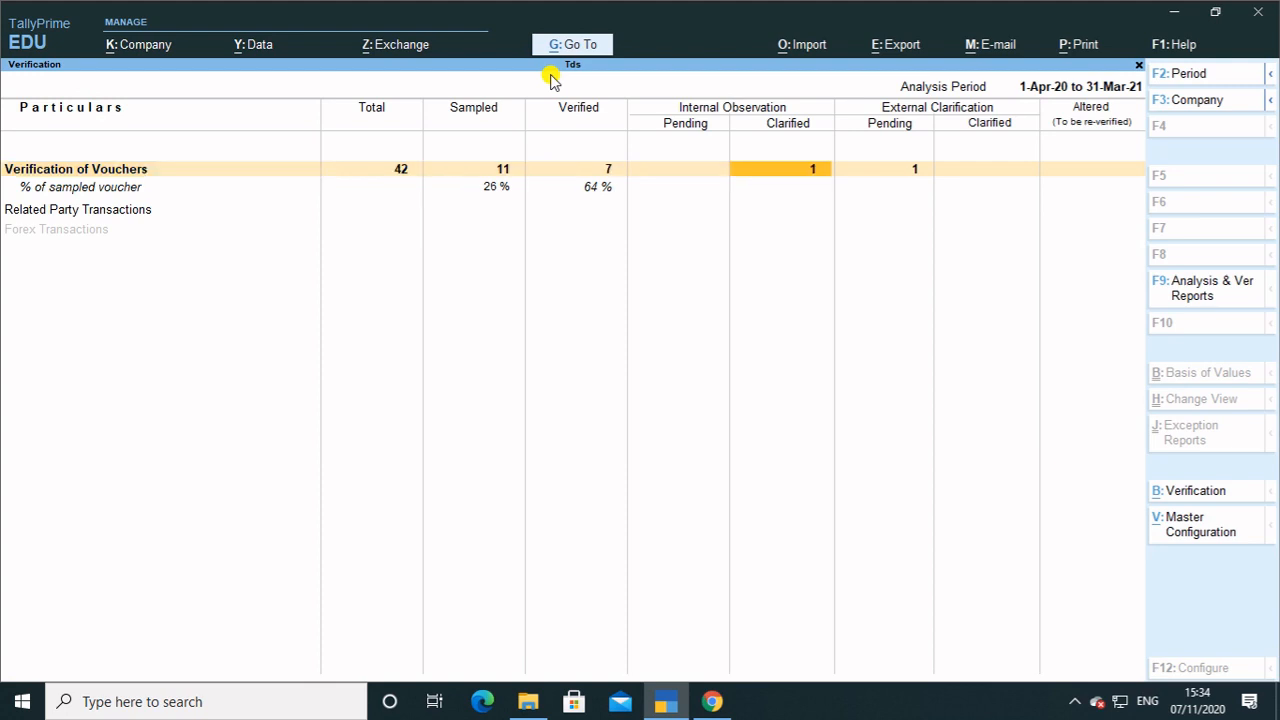
key("Right")
key("Return")
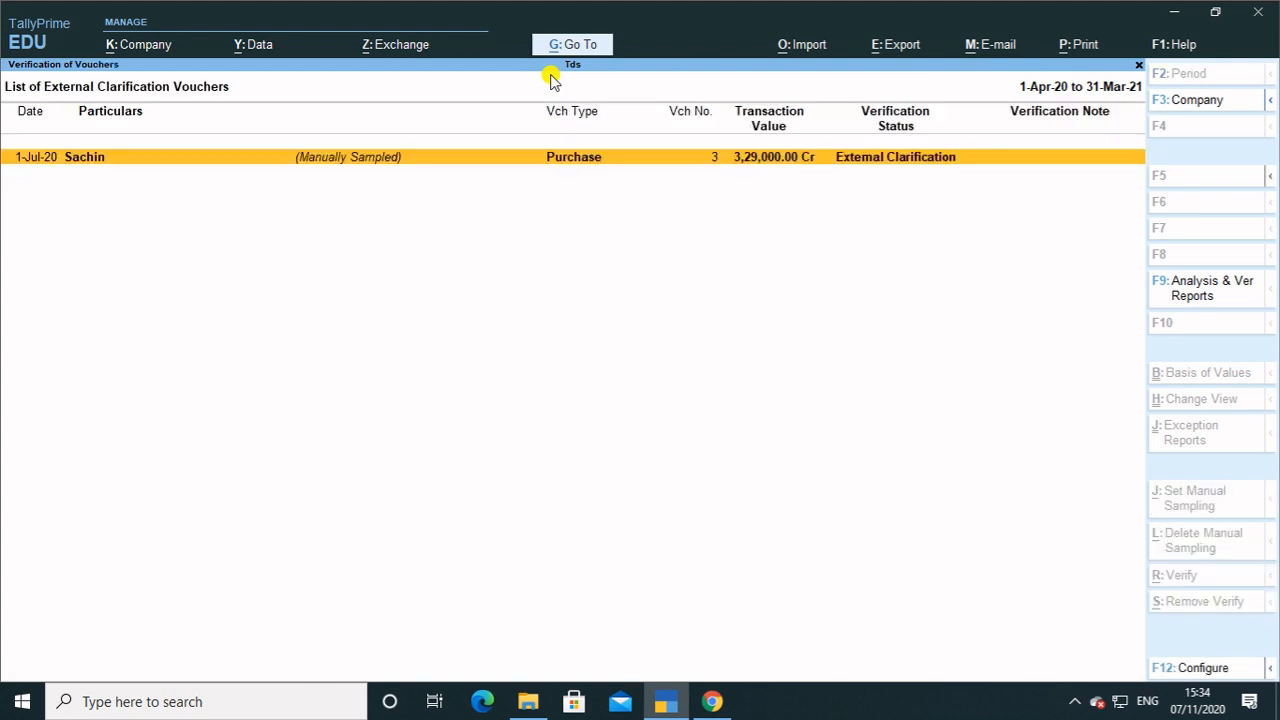
Mark the 1-Jul-20 purchase voucher of 3,29,000.00 as Verified and close the External Clarification list
key("Return")
key("Down")
key("Down")
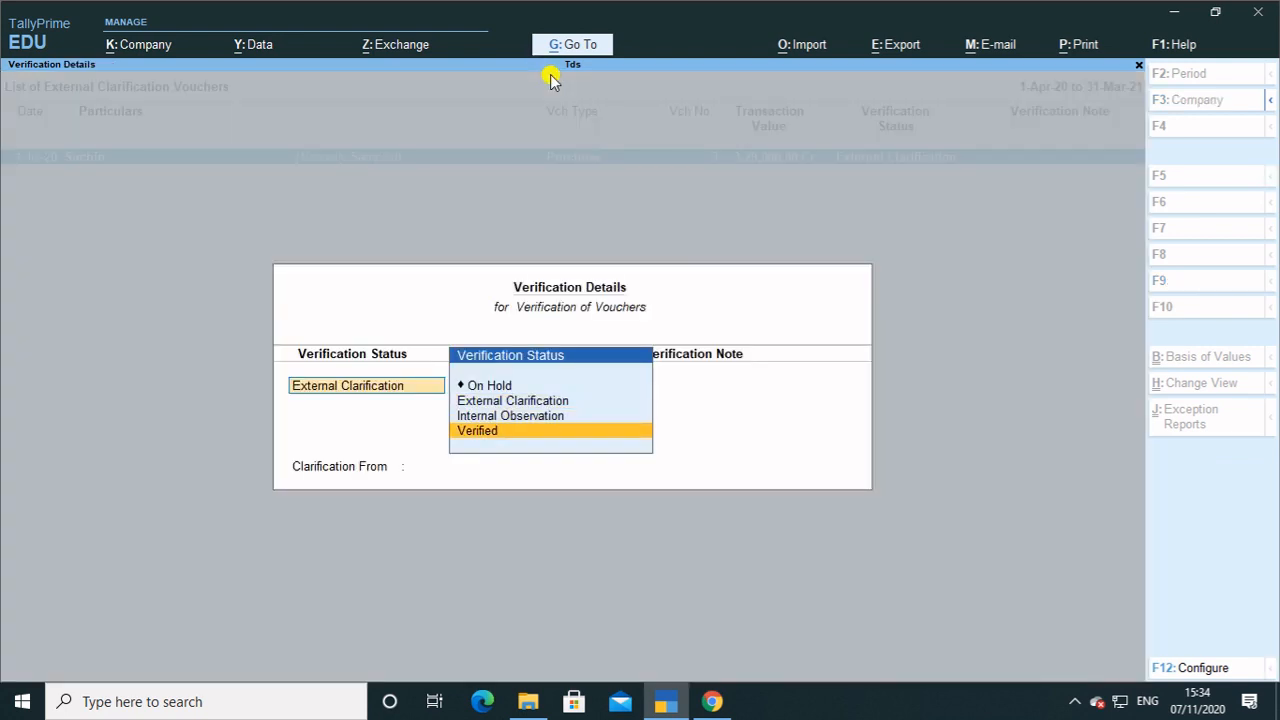
key("Return")
key("Return")
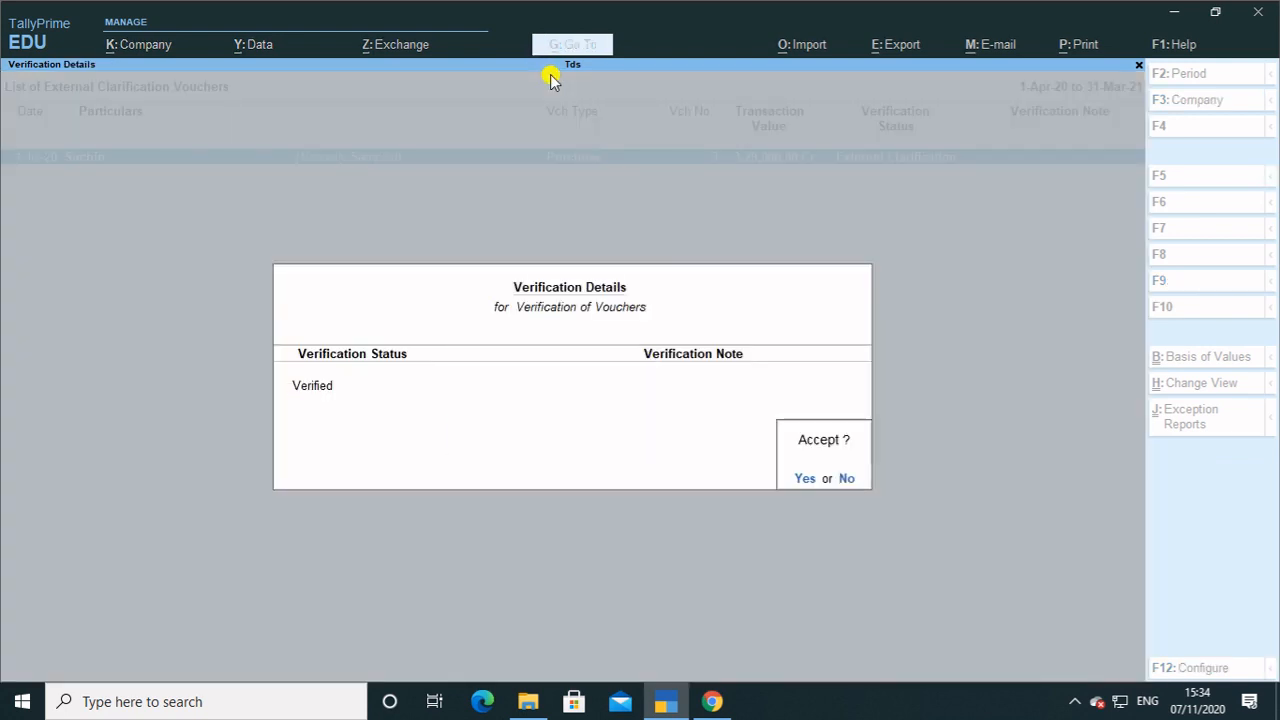
key("Return")
key("Escape")
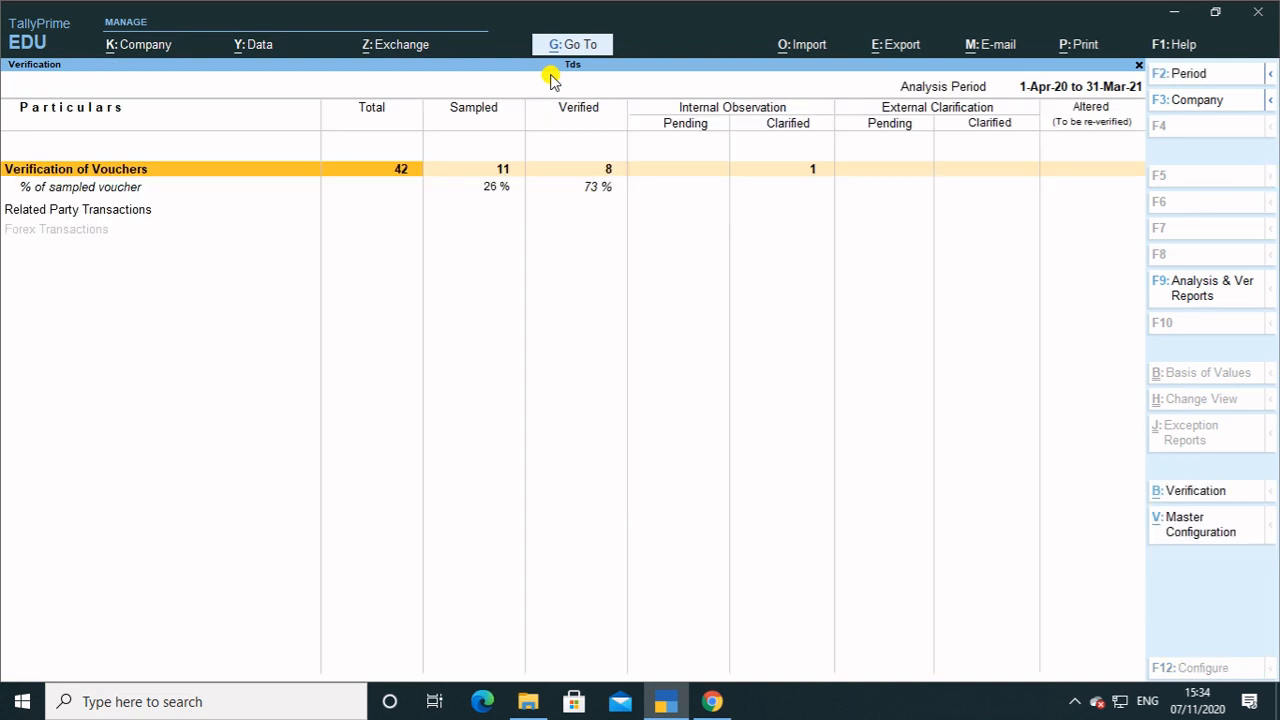
Examine the Verified, Internal Observation, External Clarification and Altered figures in the Verification of Vouchers row
key("Right")
key("Right")
key("Right")
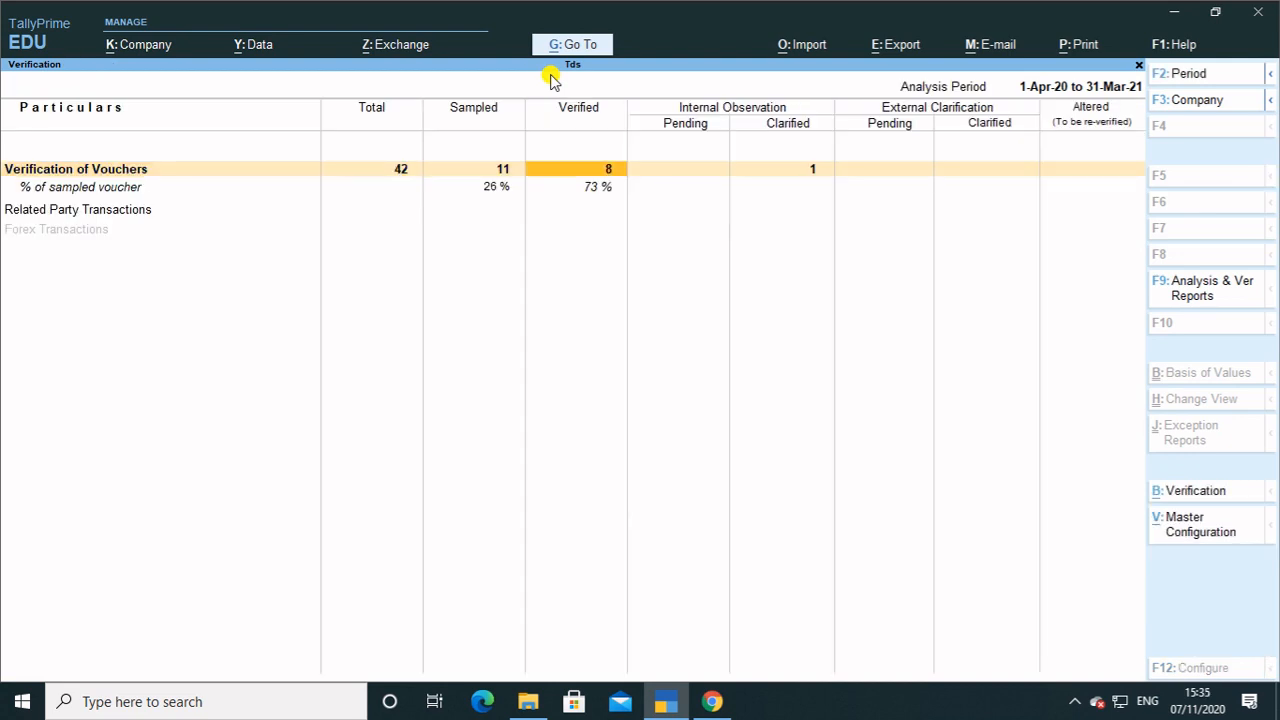
key("Right")
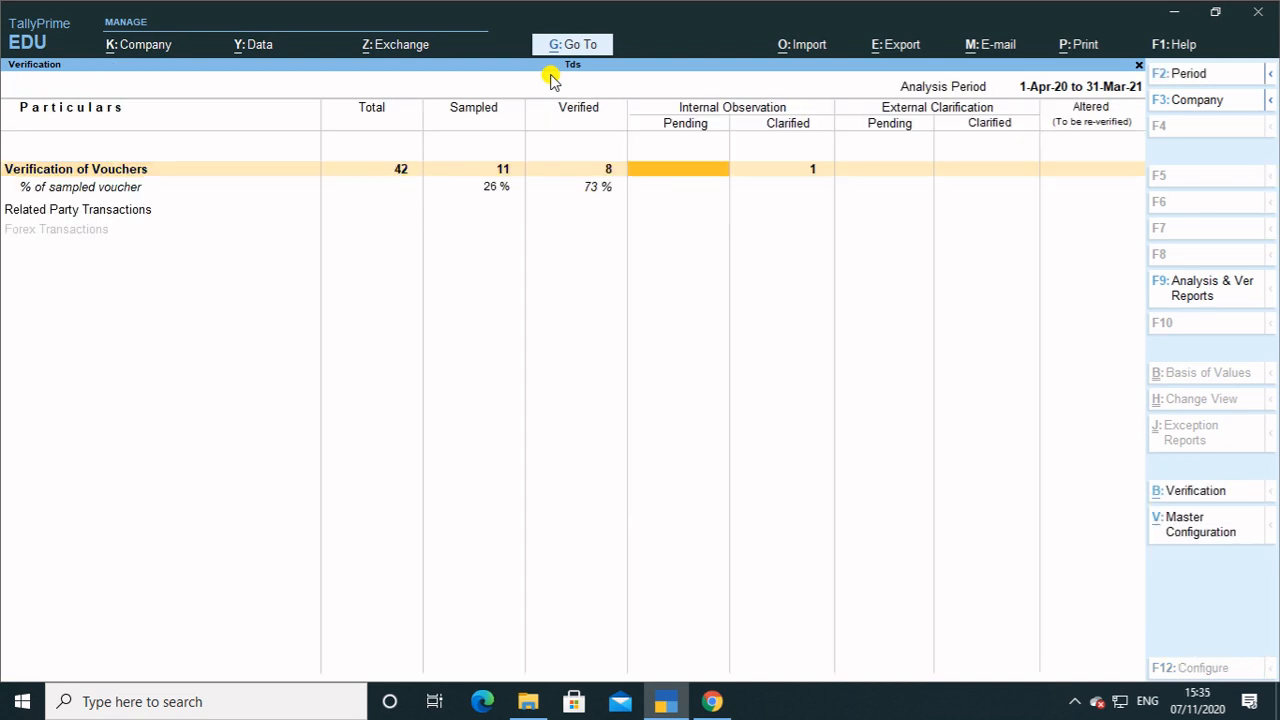
key("Right")
key("Right")
key("Right")
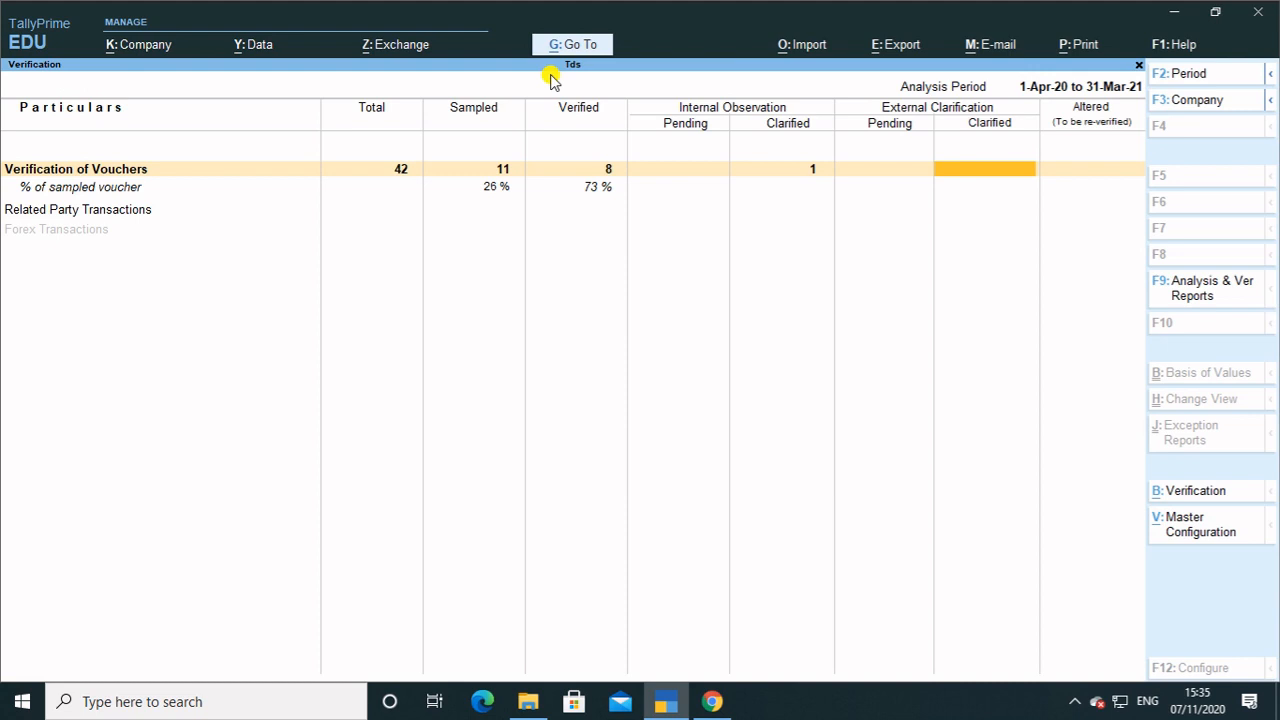
key("Left")
key("Left")
key("Left")
key("Left")
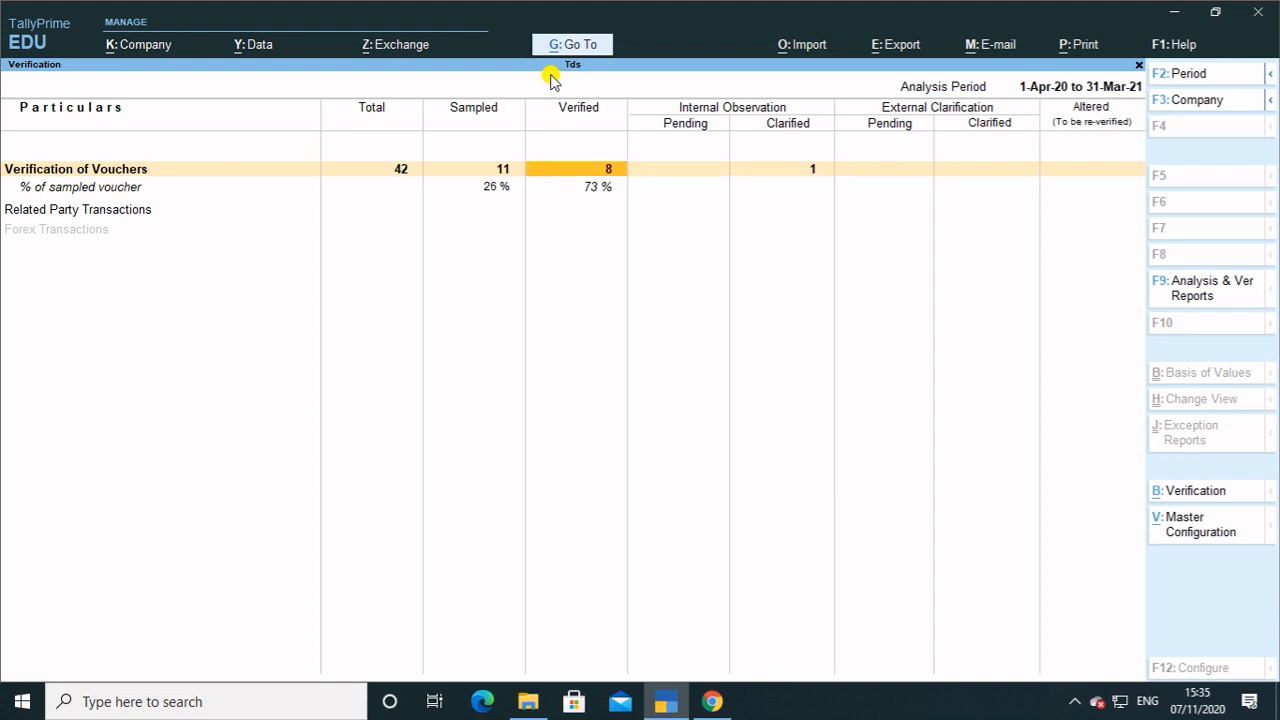
key("Right")
key("Right")
key("Right")
key("Right")
key("Right")
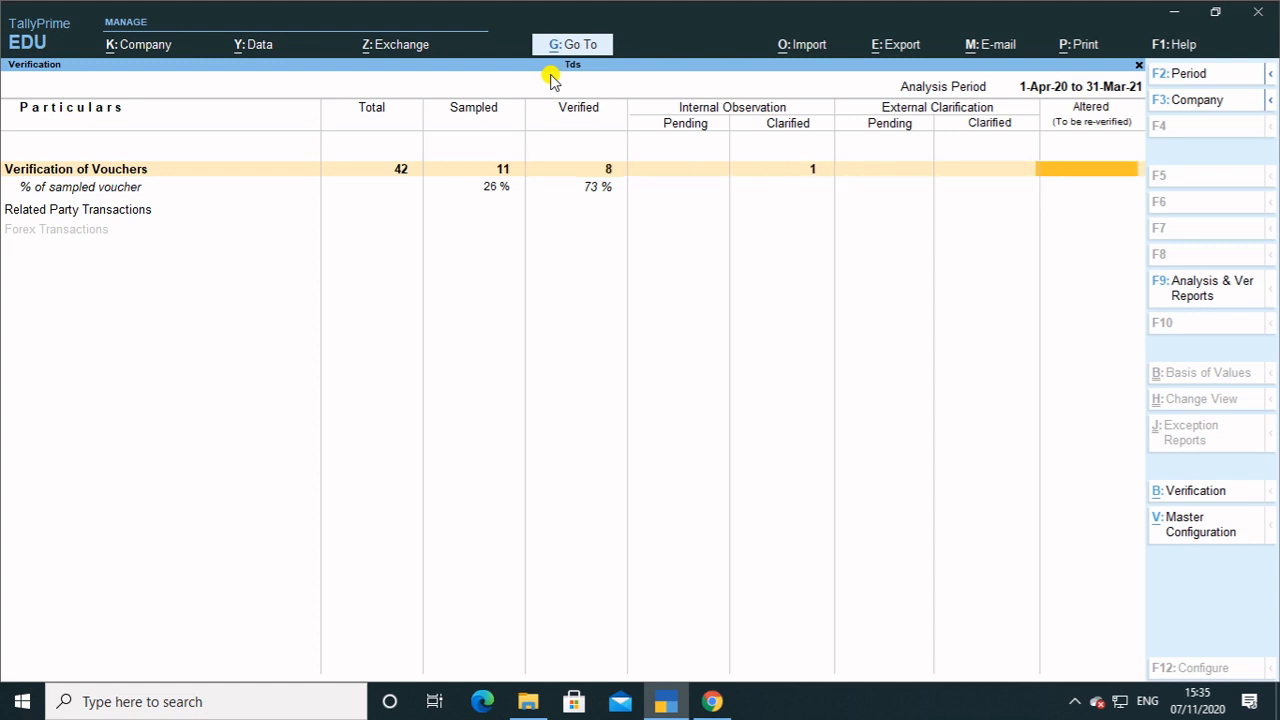
Open the list of verified payment vouchers from the Verified figure of Verification of Vouchers
key("Left")
key("Left")
key("Left")
key("Left")
key("Left")
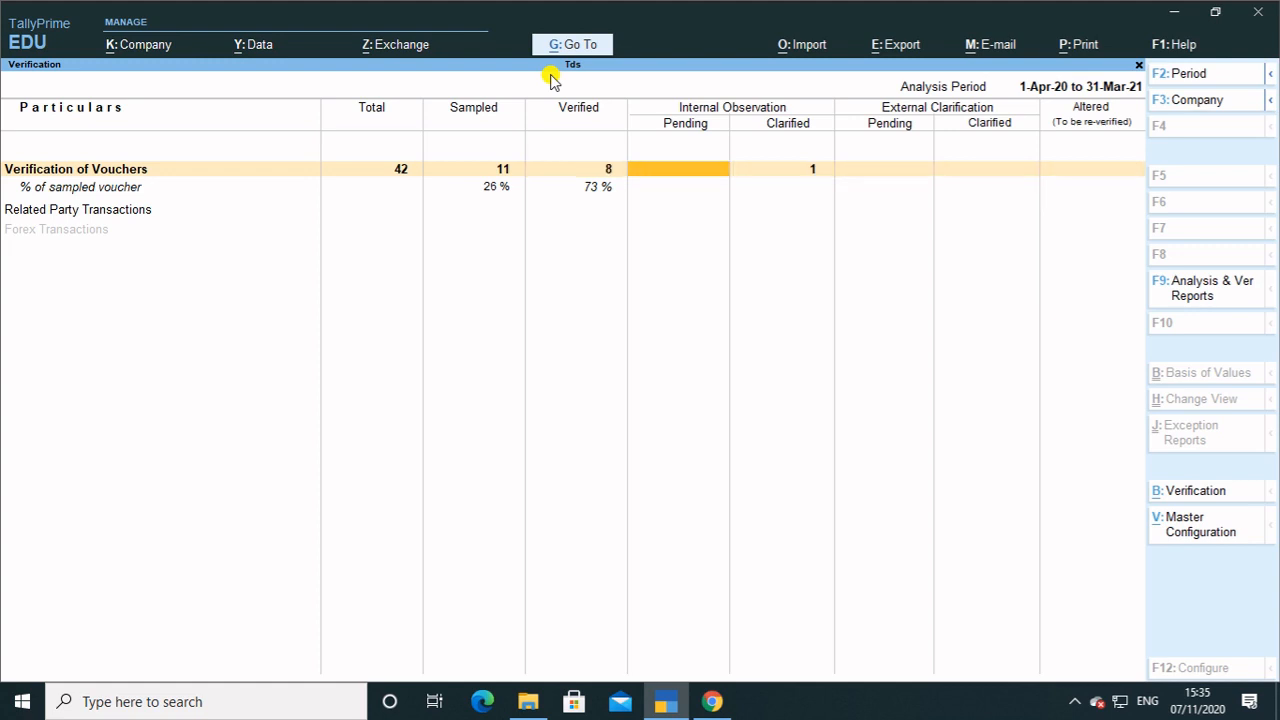
key("Return")
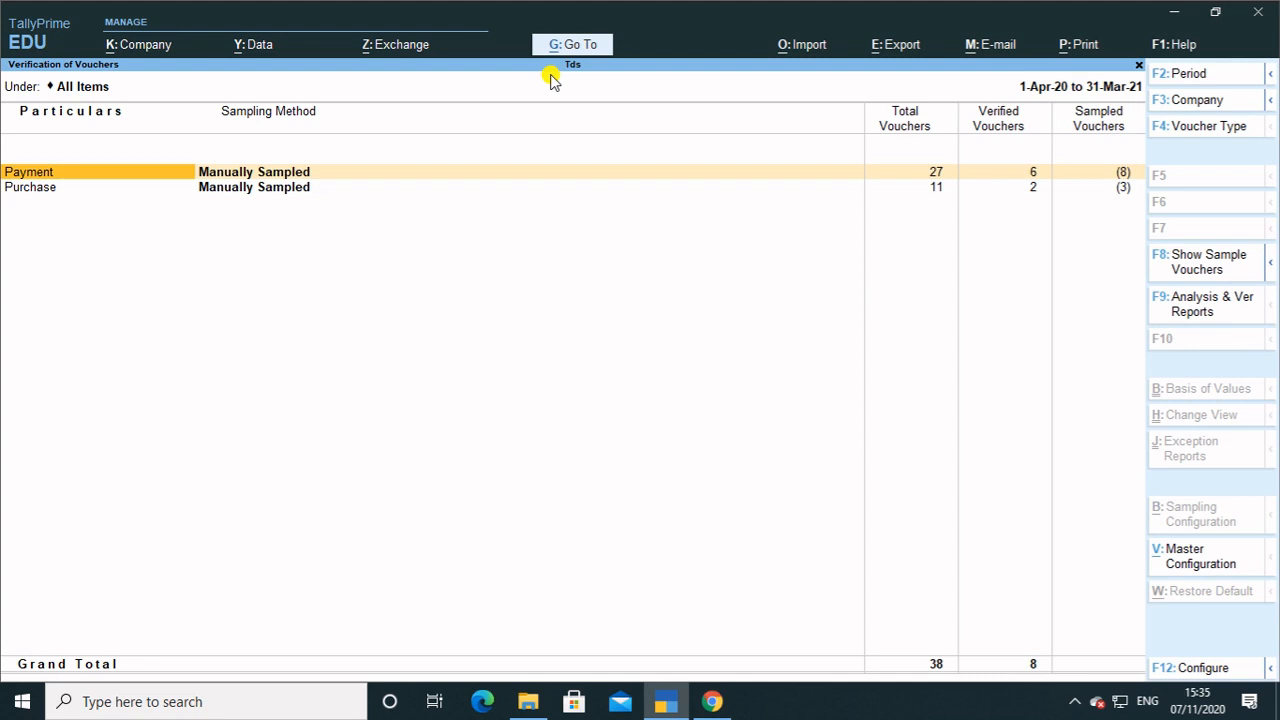
key("Return")
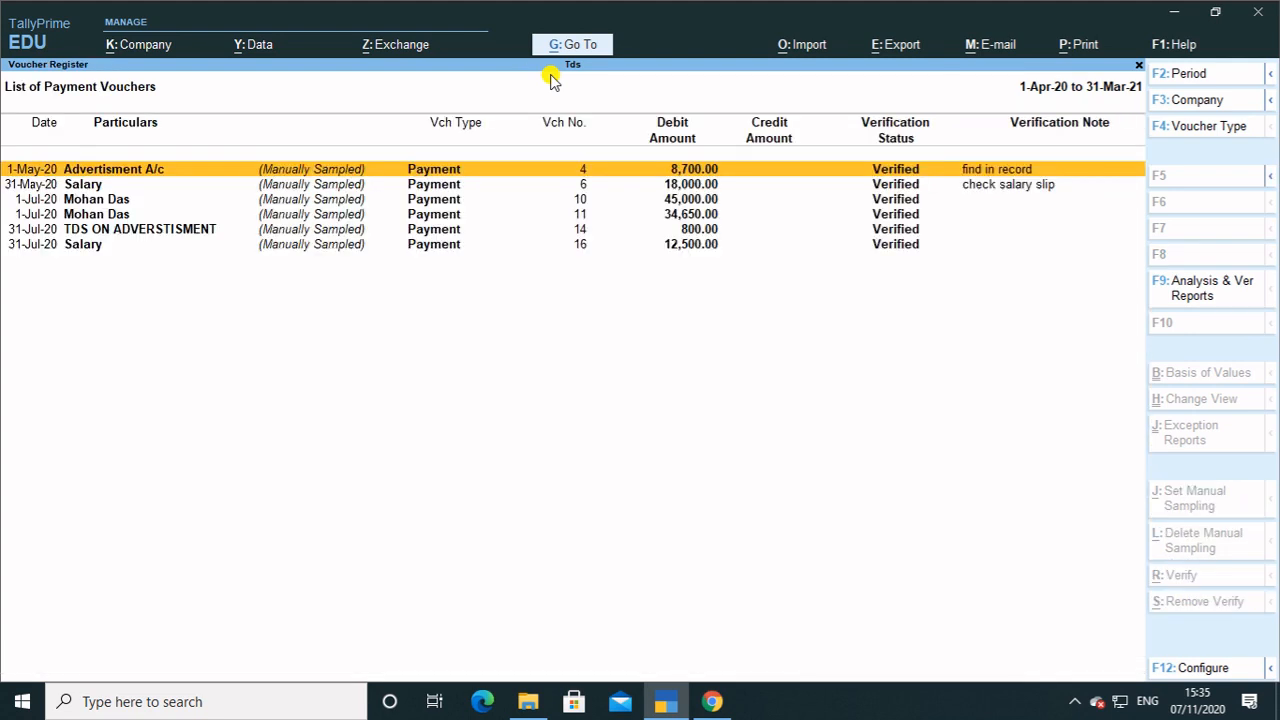
Put the 1-Jul-20 payment voucher of 45,000.00 On Hold and return to the verification summary
key("Down")
key("Down")
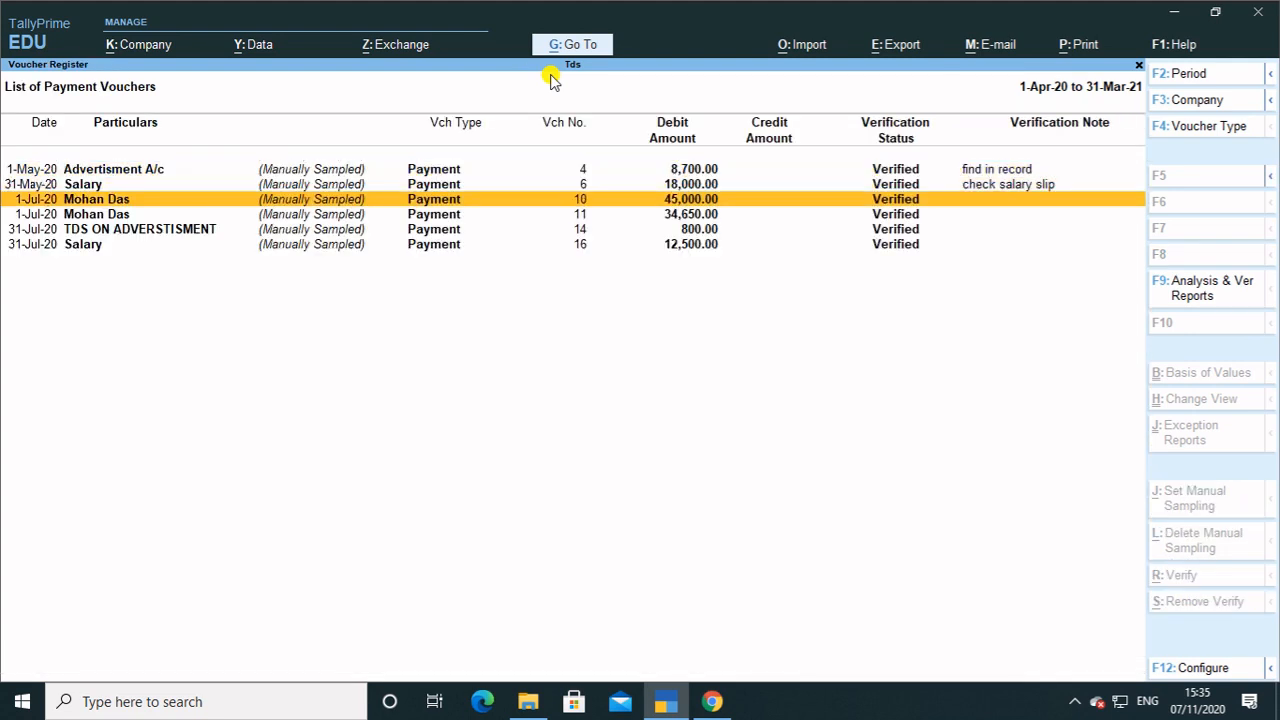
key("alt+r")
key("Up")
key("Up")
key("Up")
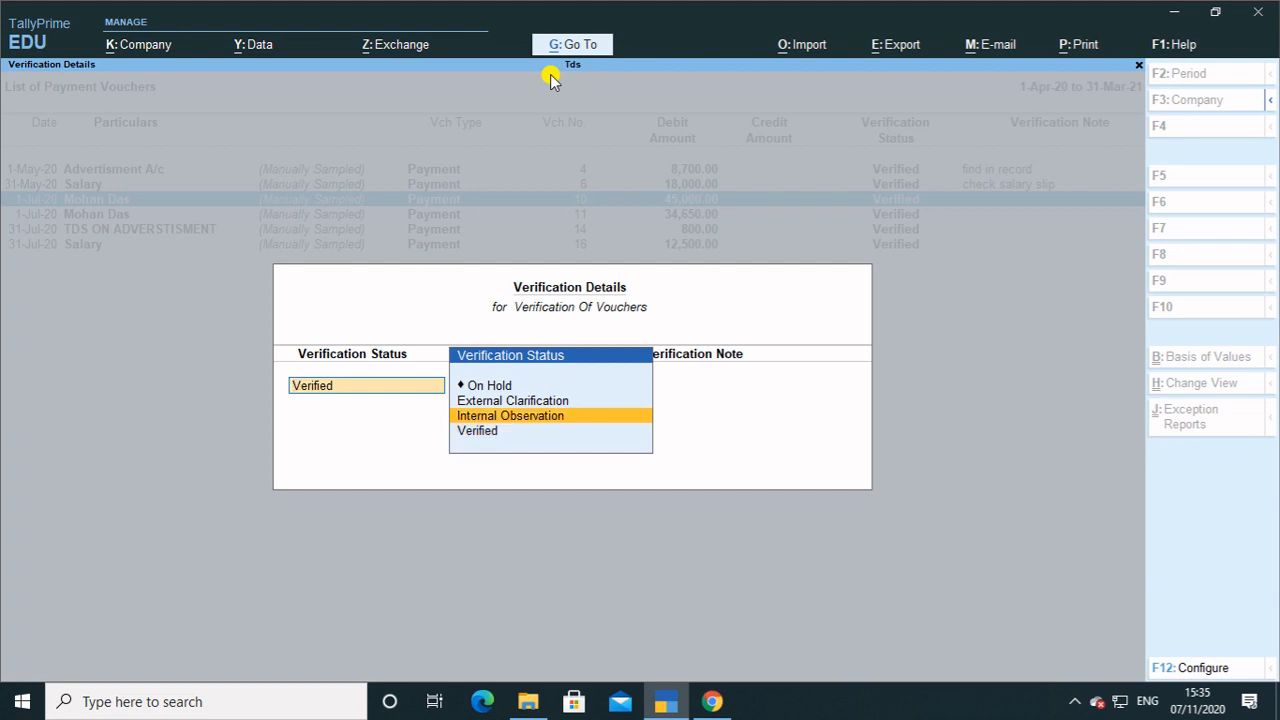
key("Return")
key("Return")
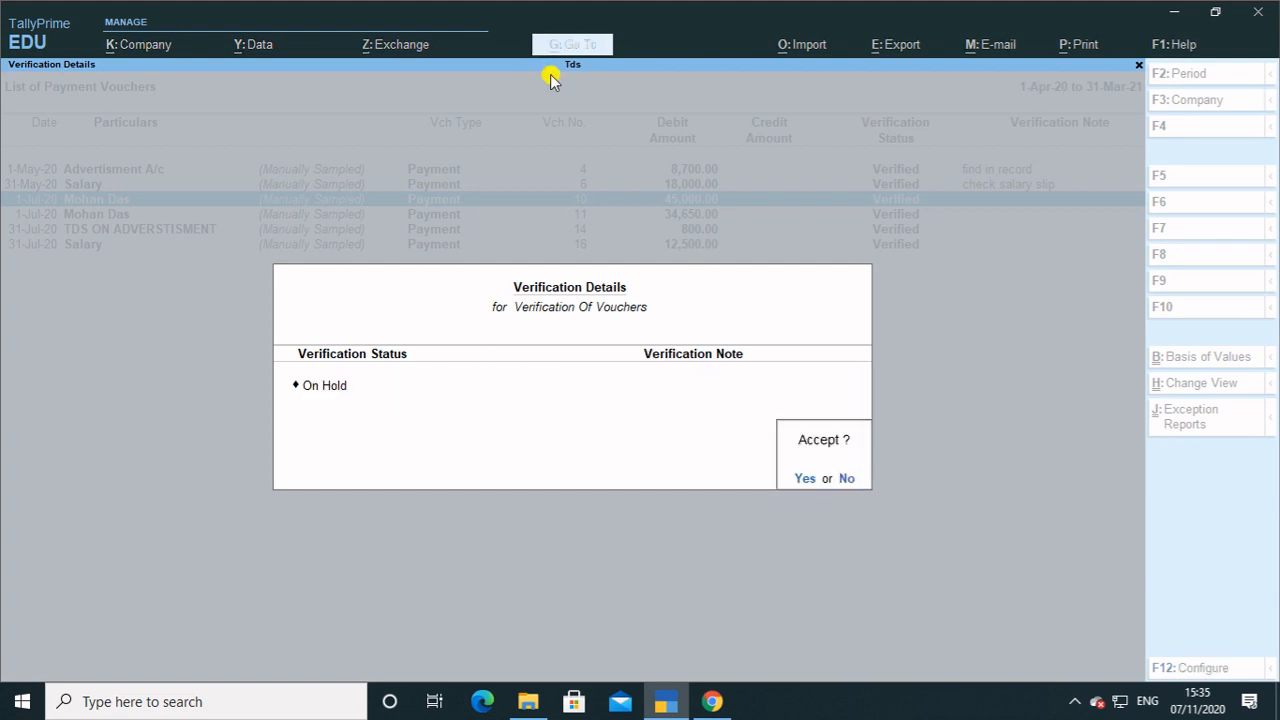
key("y")
key("Escape")
key("Escape")
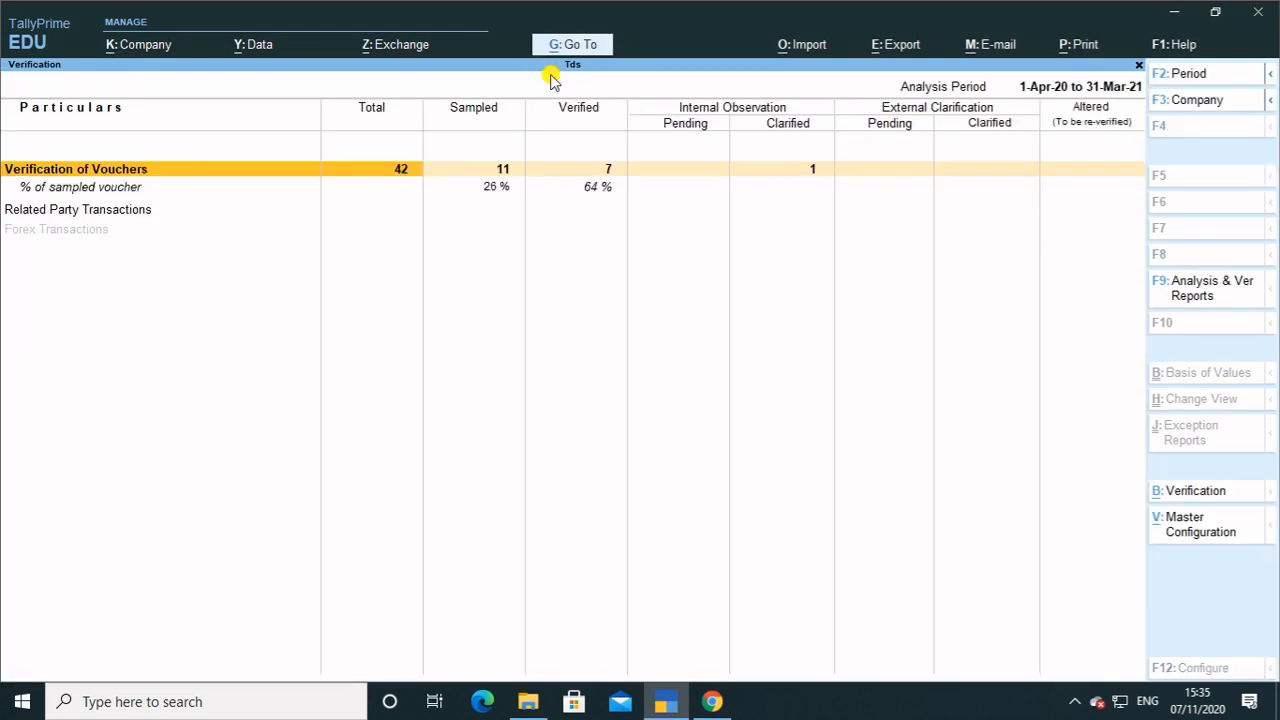
Check the Verified figure and the pending and clarified columns of the verification summary again
key("Right")
key("Right")
key("Right")
key("Right")
key("Right")
key("Right")
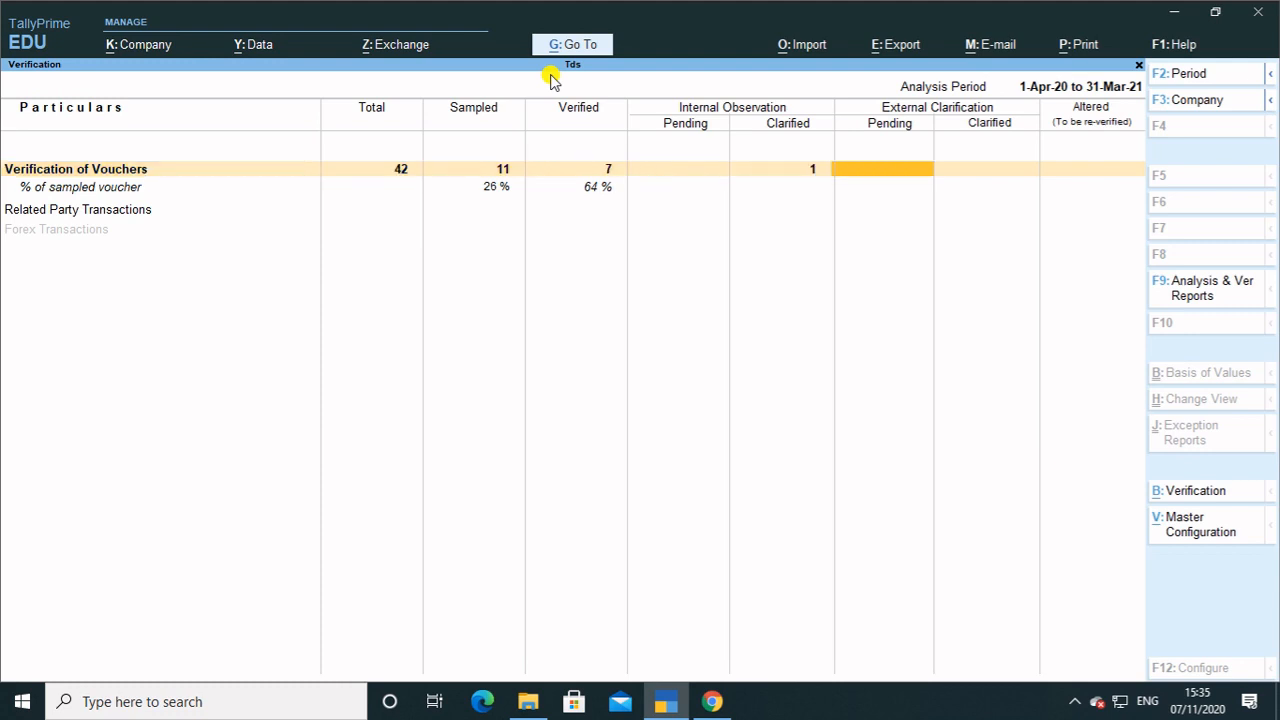
key("Left")
key("Left")
key("Left")
key("Left")
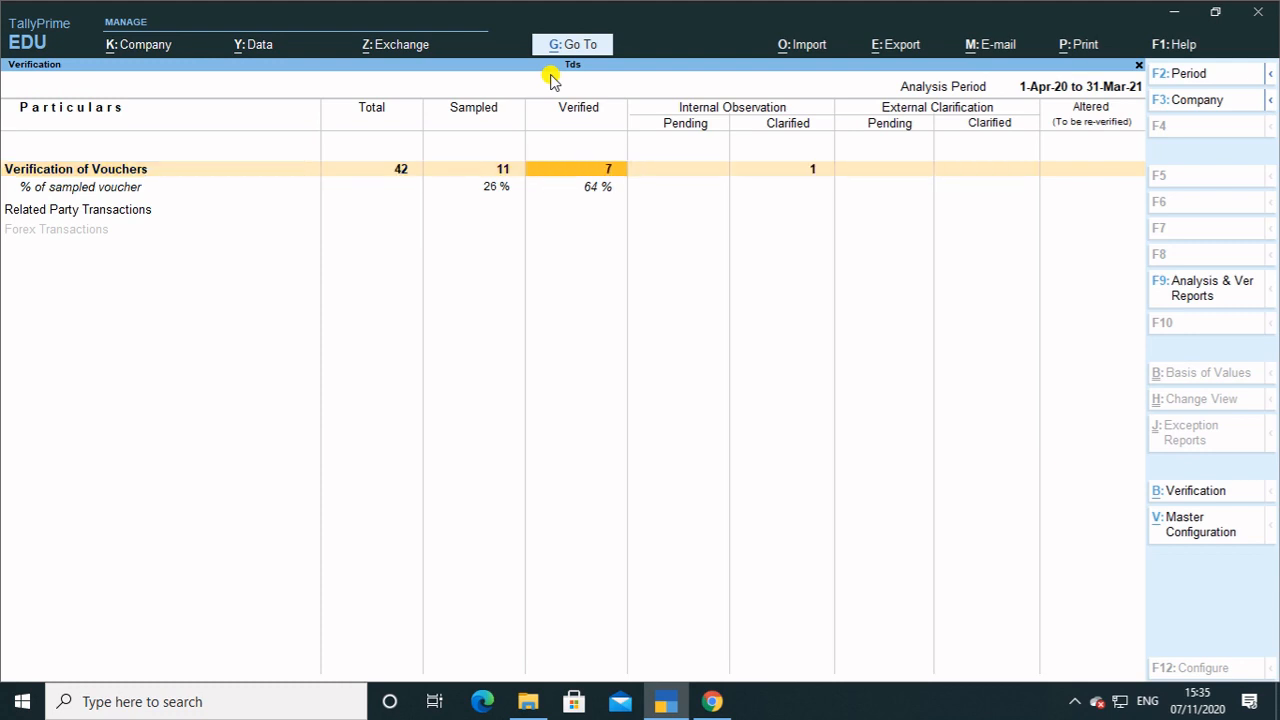
View the verified vouchers broken down by voucher type, and close the verification reports to return to the Day Book
key("Return")
key("Right")
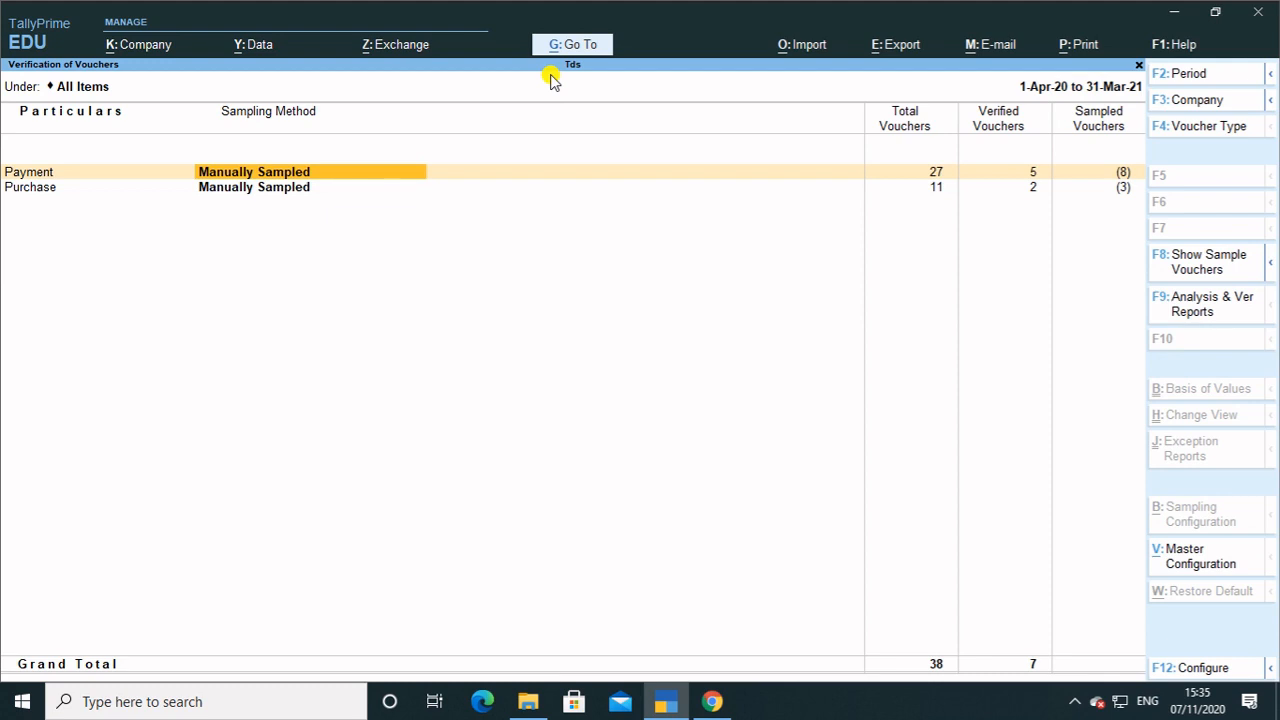
key("Escape")
key("Escape")
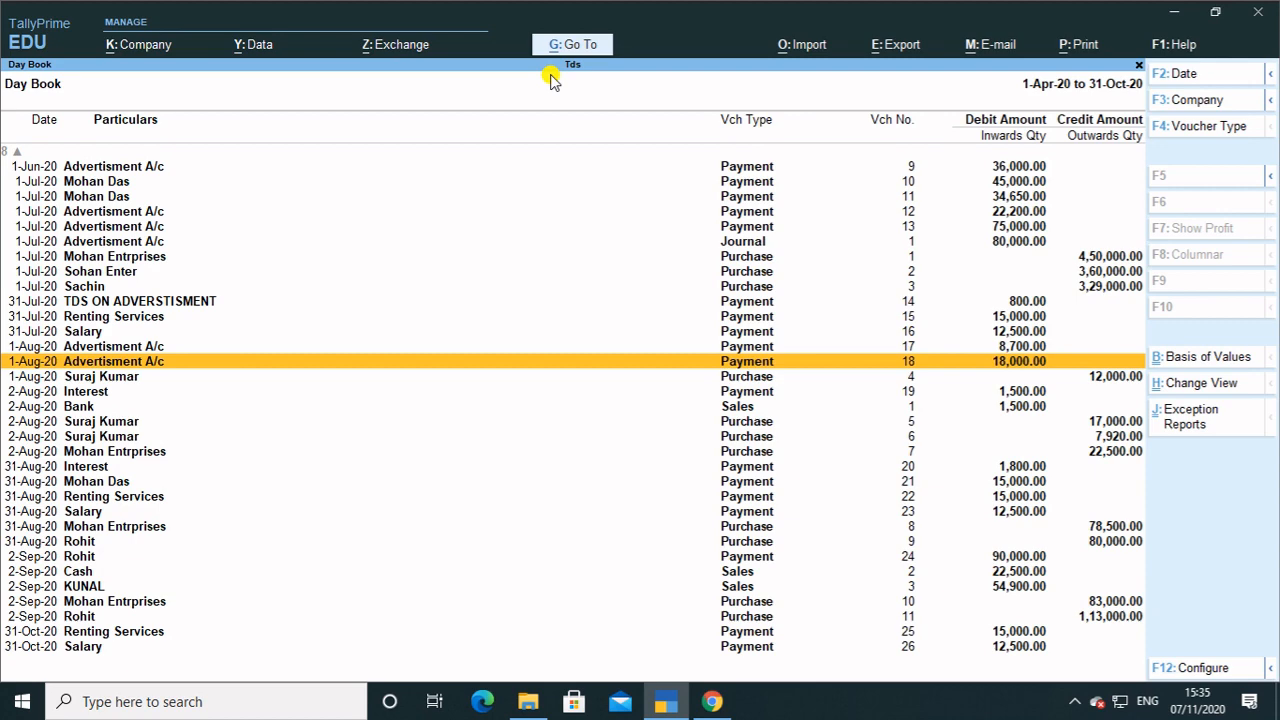
Expand the Data Analysis Reports group in the Go To list of reports
key("alt+g")
key("Down")
key("Down")
key("Down")
key("Down")
key("Down")
key("Down")
key("Down")
key("Down")
key("Down")
key("Down")
key("Down")
key("Down")
key("Down")
key("Down")
key("Down")
key("Down")
key("Down")
key("Down")
key("Down")
key("Down")
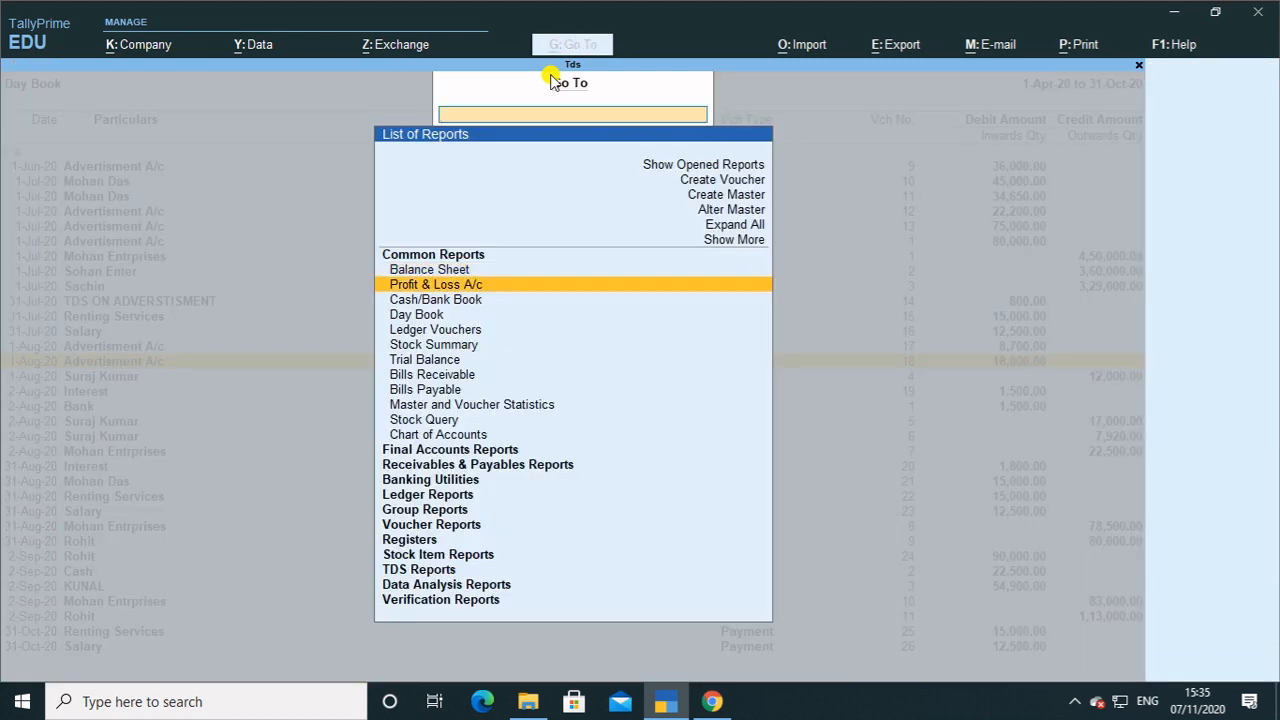
key("Return")
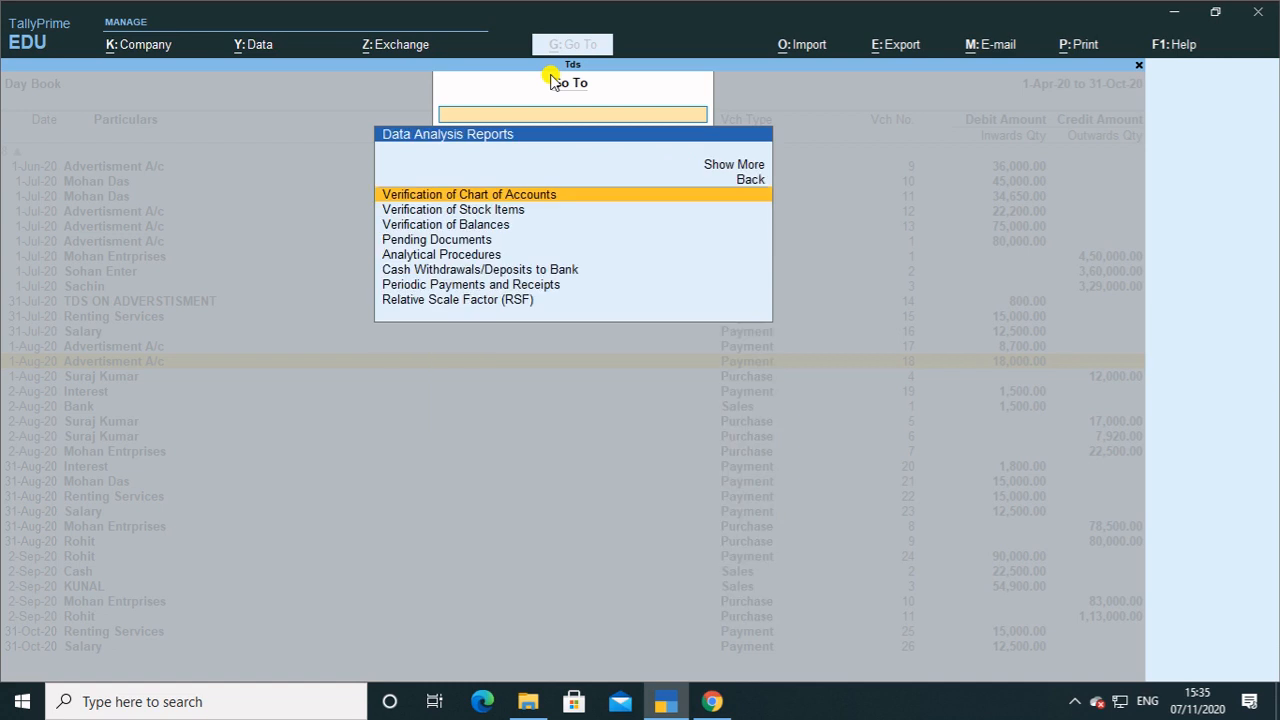
Open the Verification of Stock Items report from the Data Analysis Reports group
key("Down")
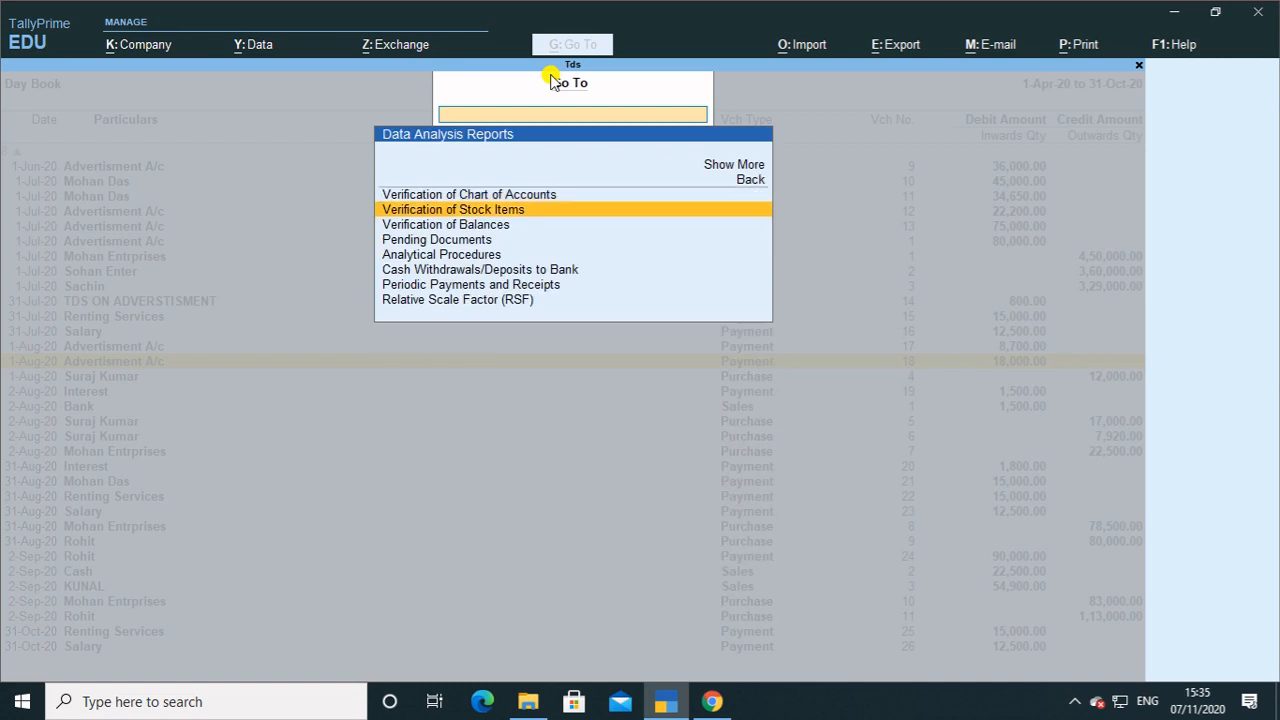
key("Down")
key("Up")
key("Up")
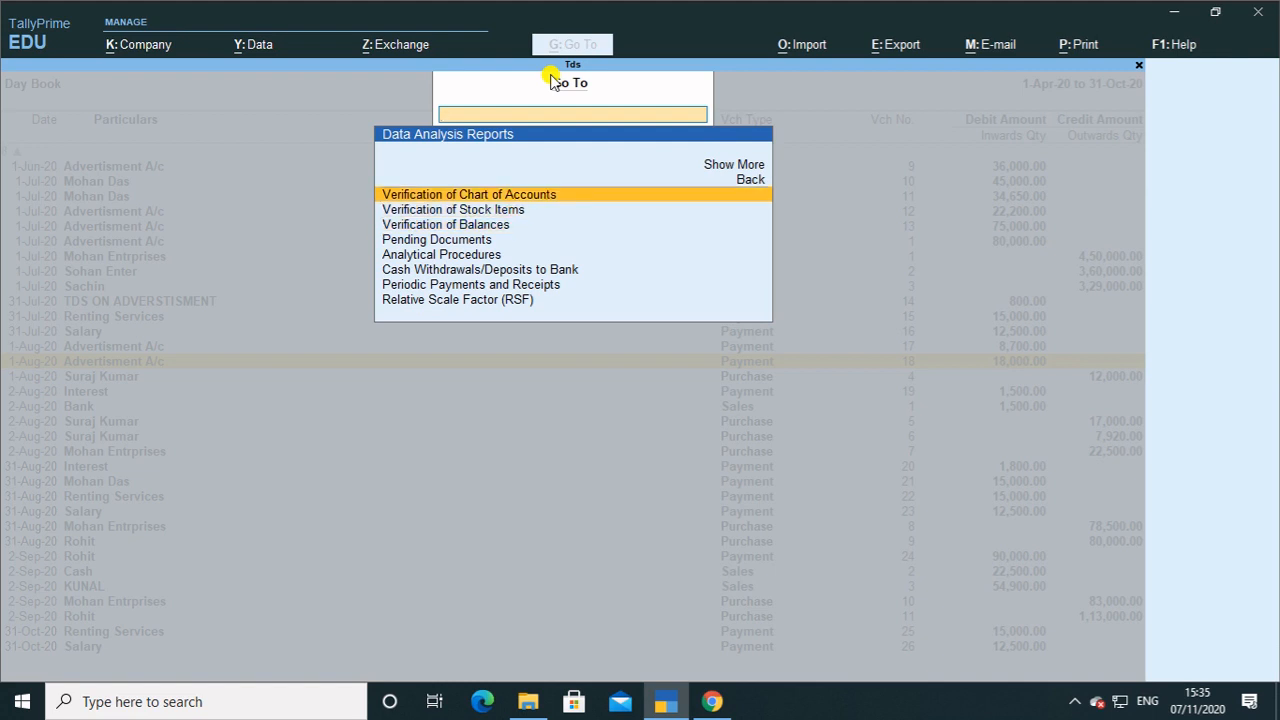
key("Down")
key("Return")
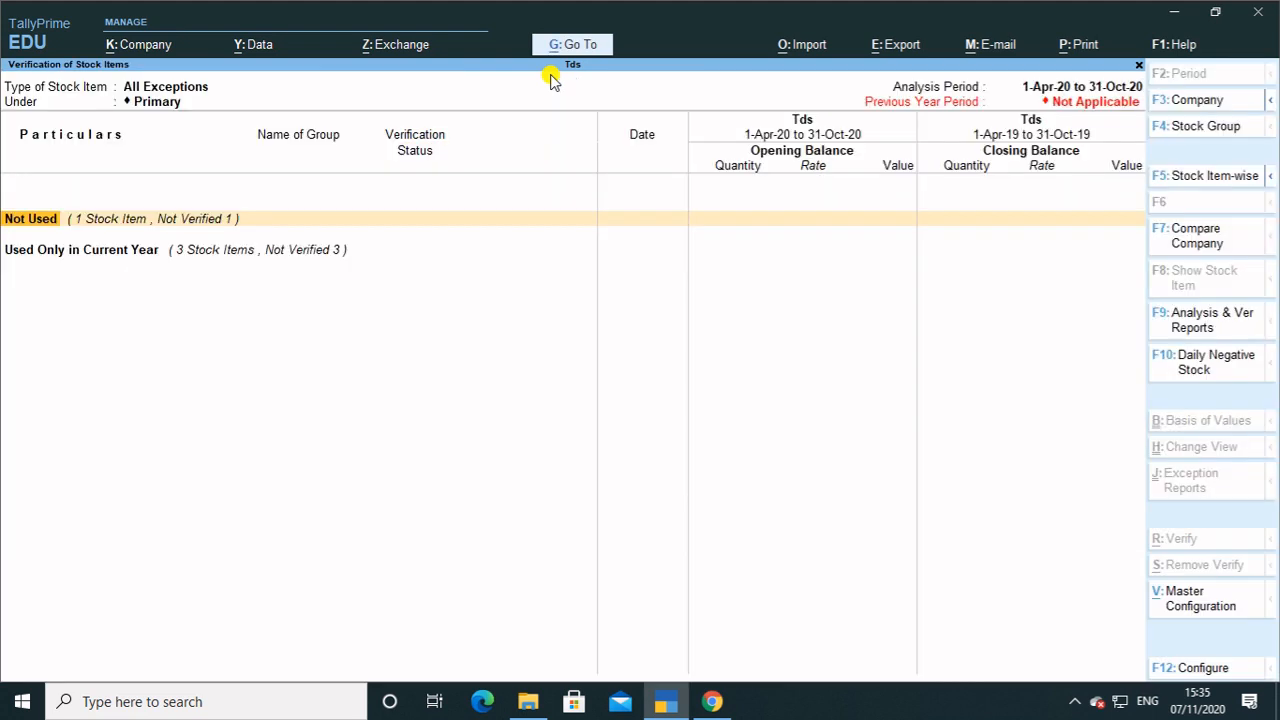
key("Right")
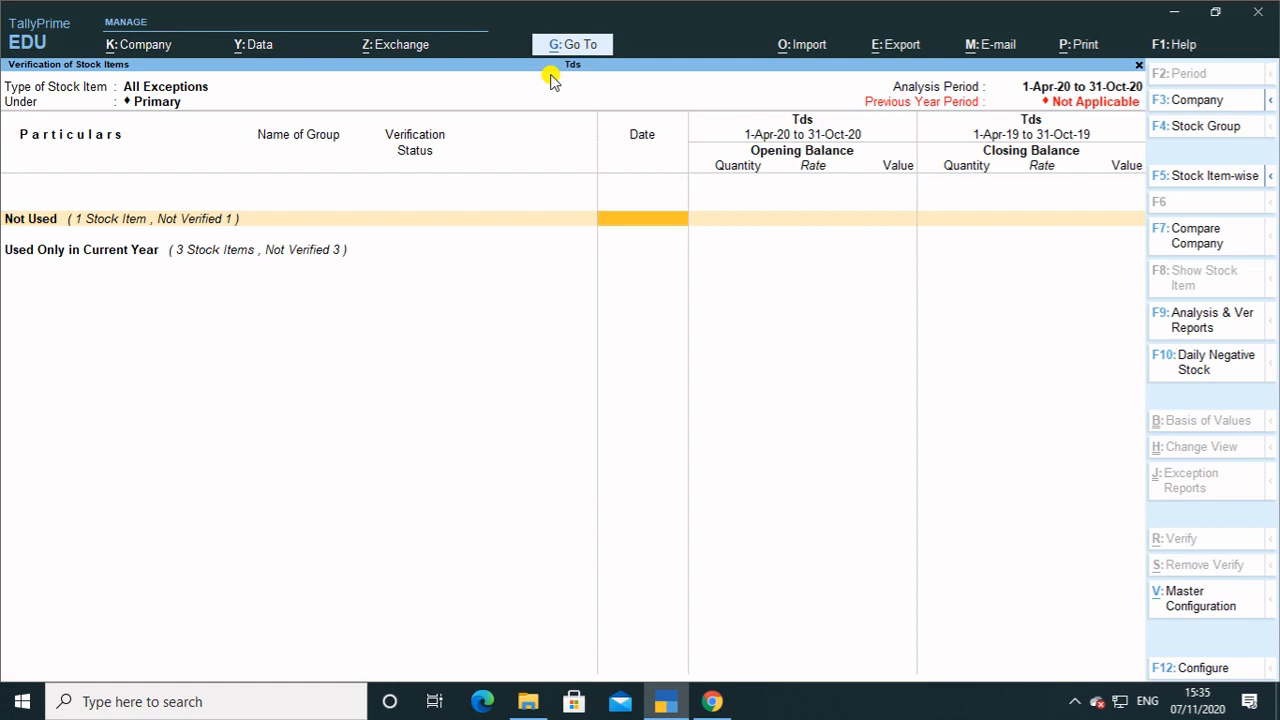
key("Left")
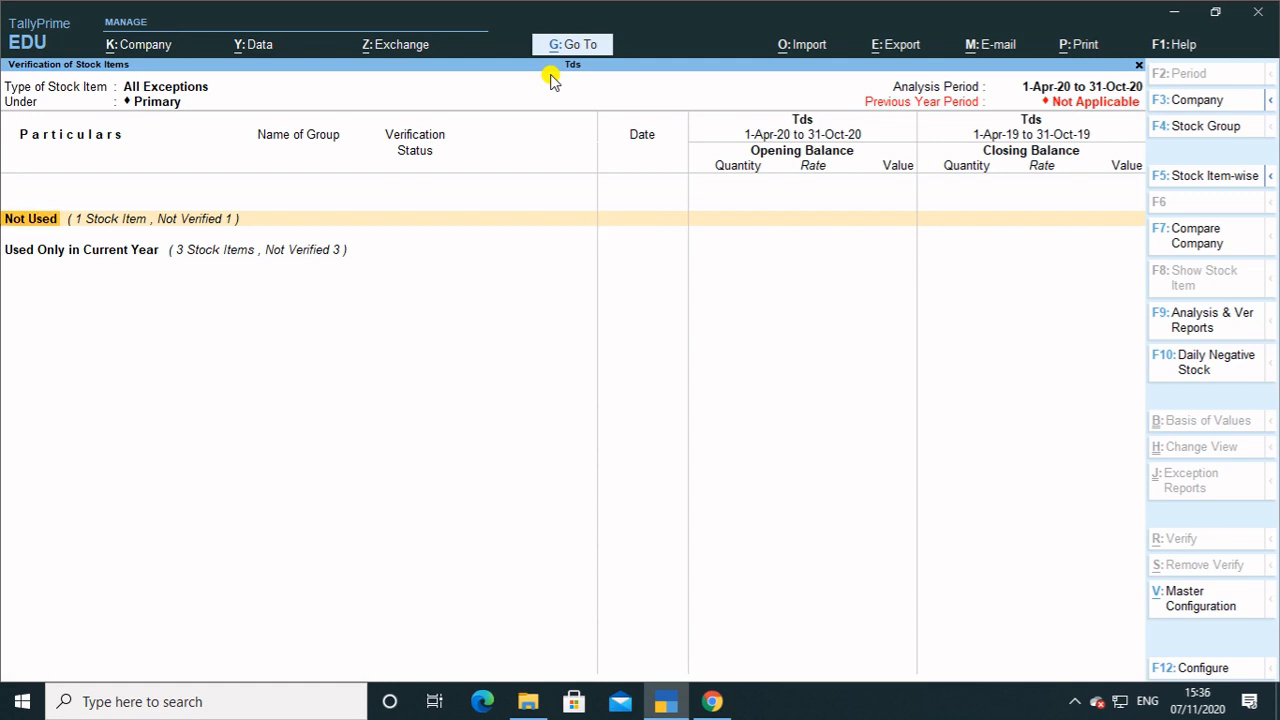
key("Down")
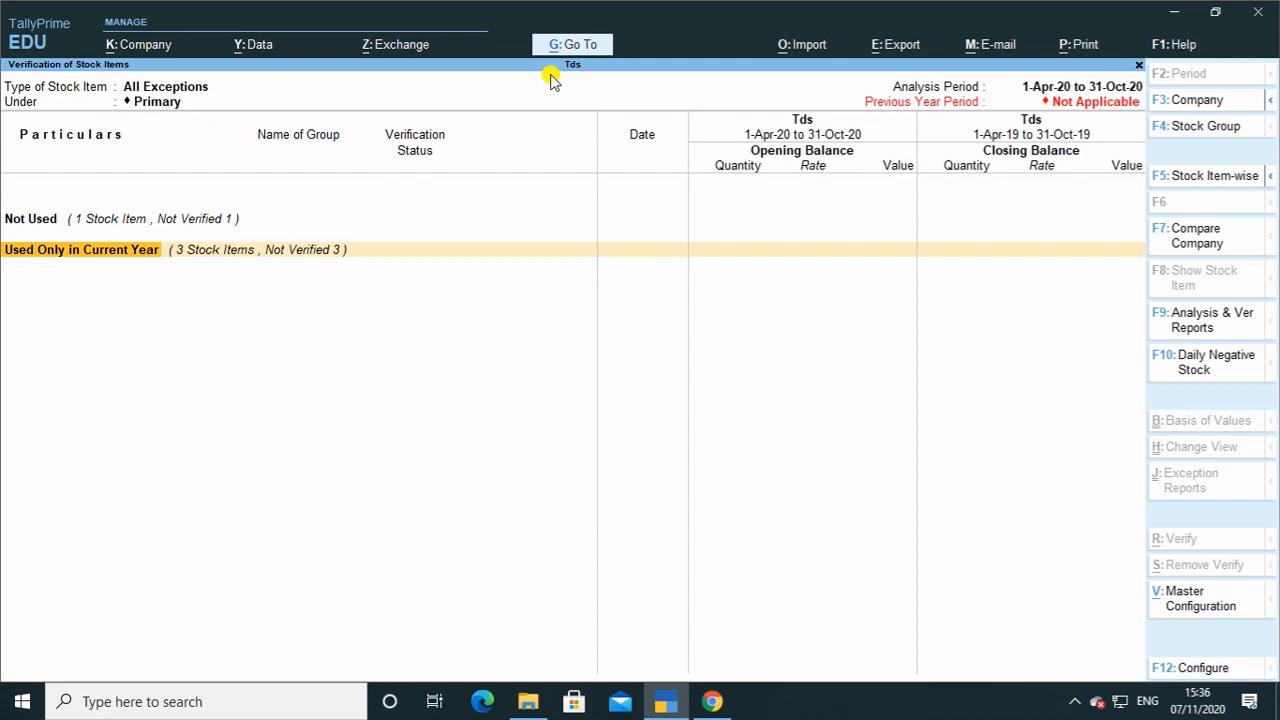
Switch the Verification of Stock Items report to the company Guide of Mad Pvt Ltd
key("F3")
key("Up")
key("Up")
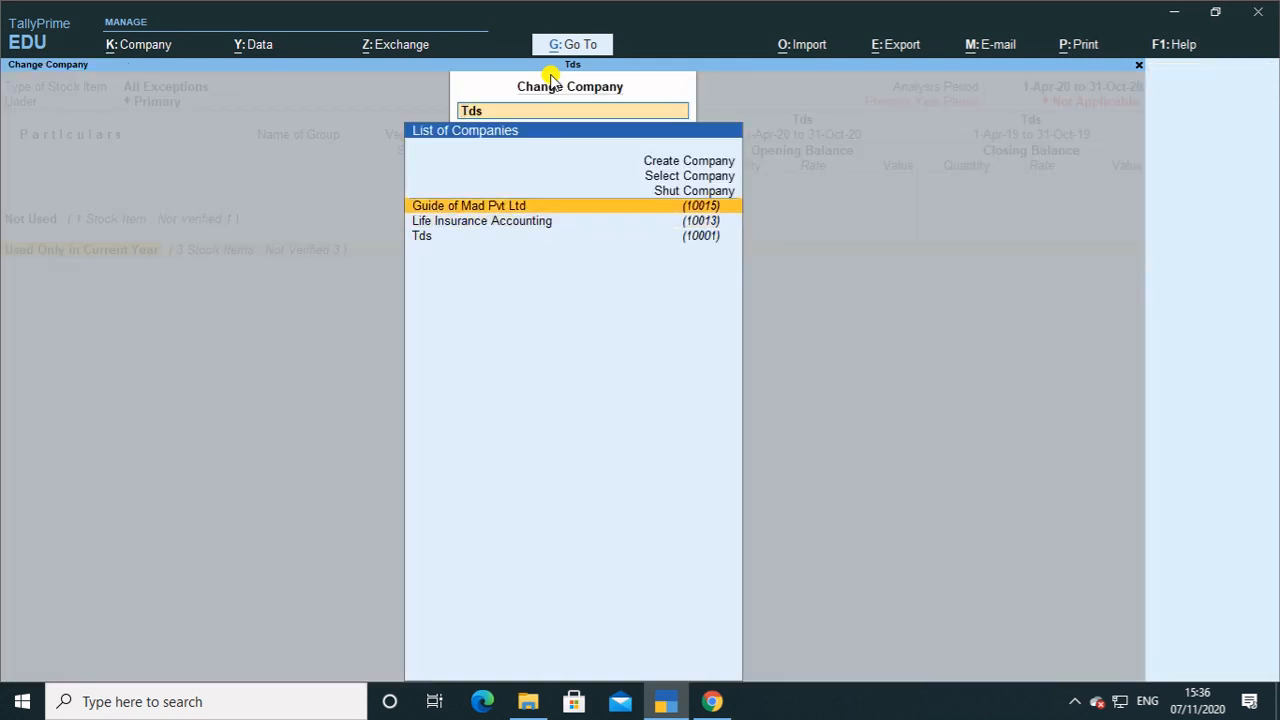
key("Return")
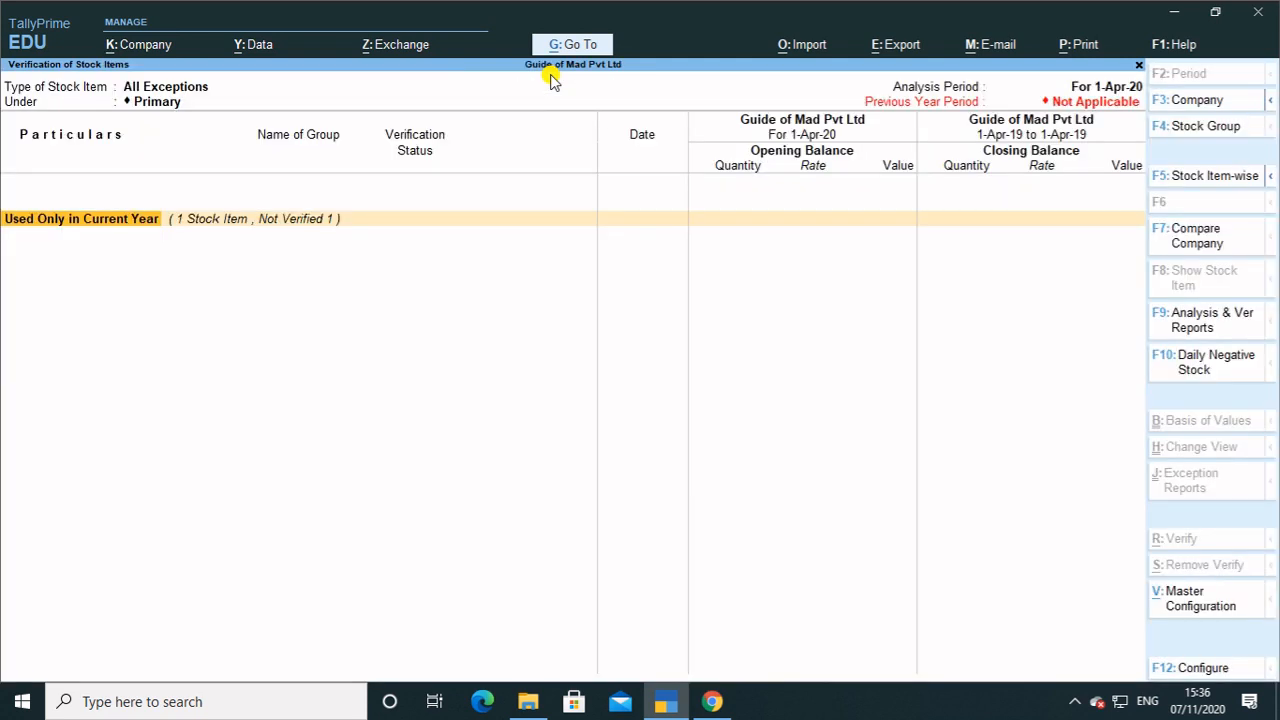
Open the Used Only in Current Year stock items and set the verification status of Shirt to Verified
key("Return")
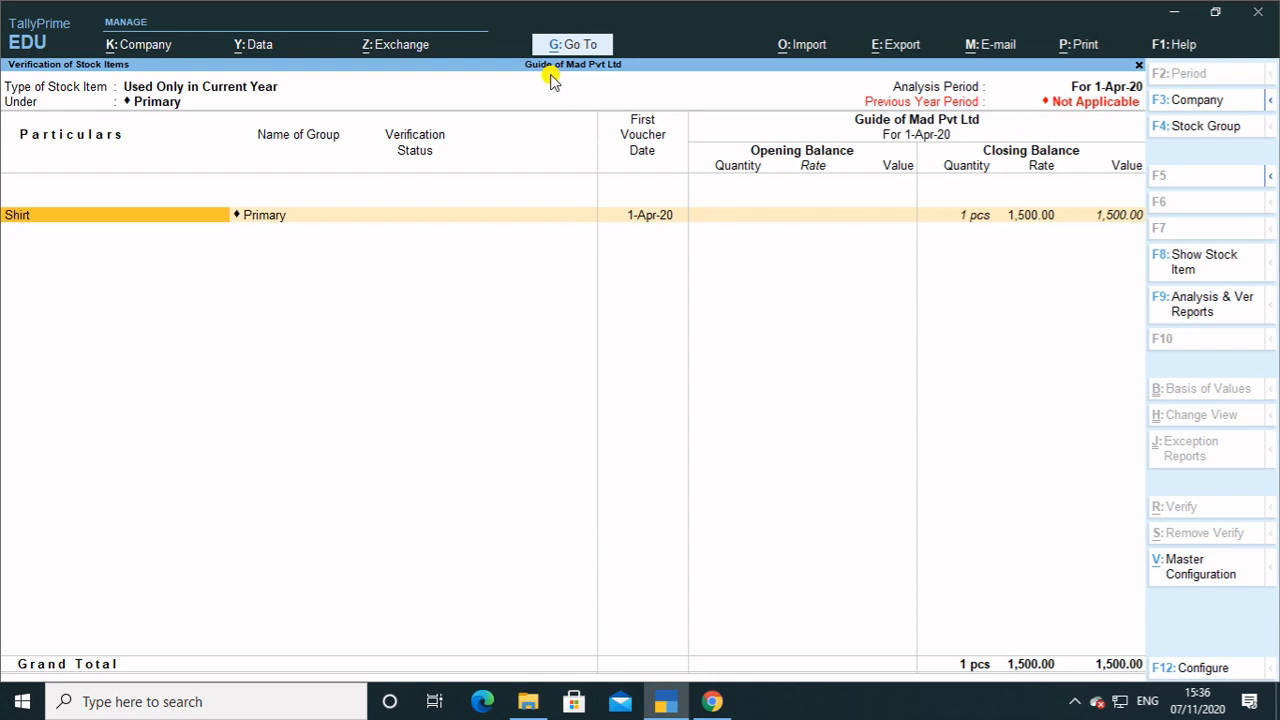
key("Return")
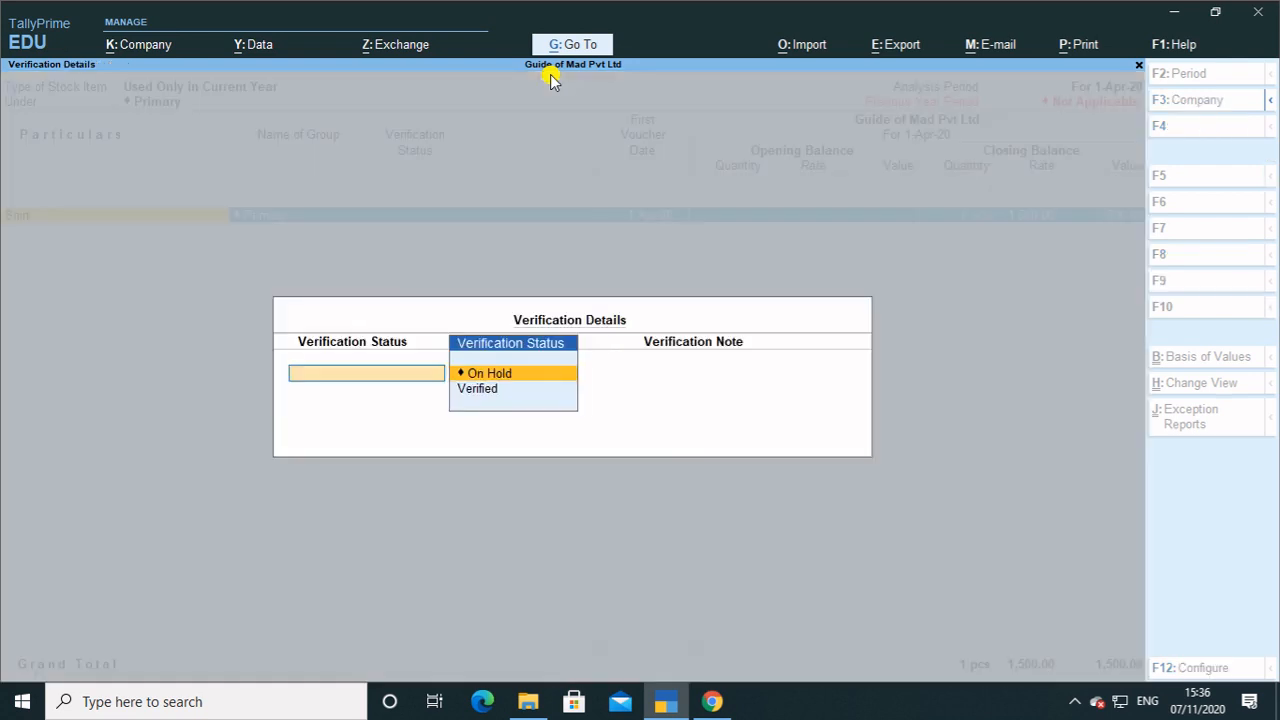
key("Down")
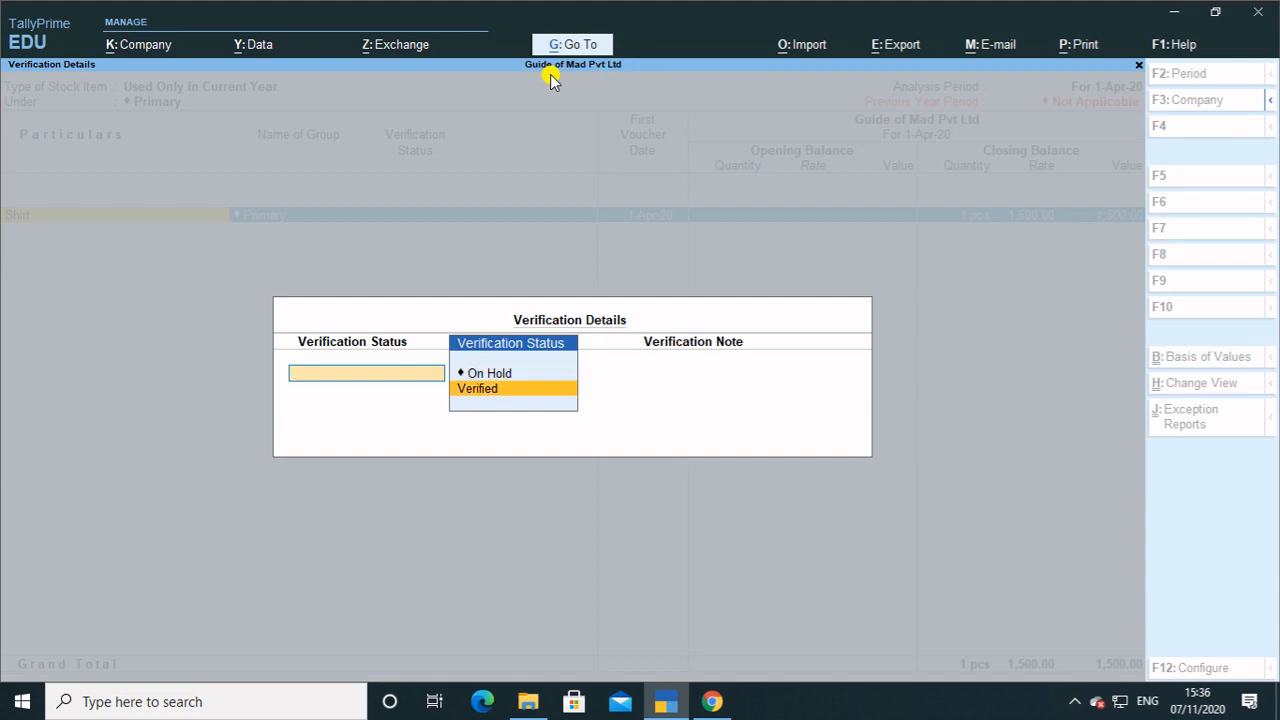
key("Return")
key("Return")
key("Return")
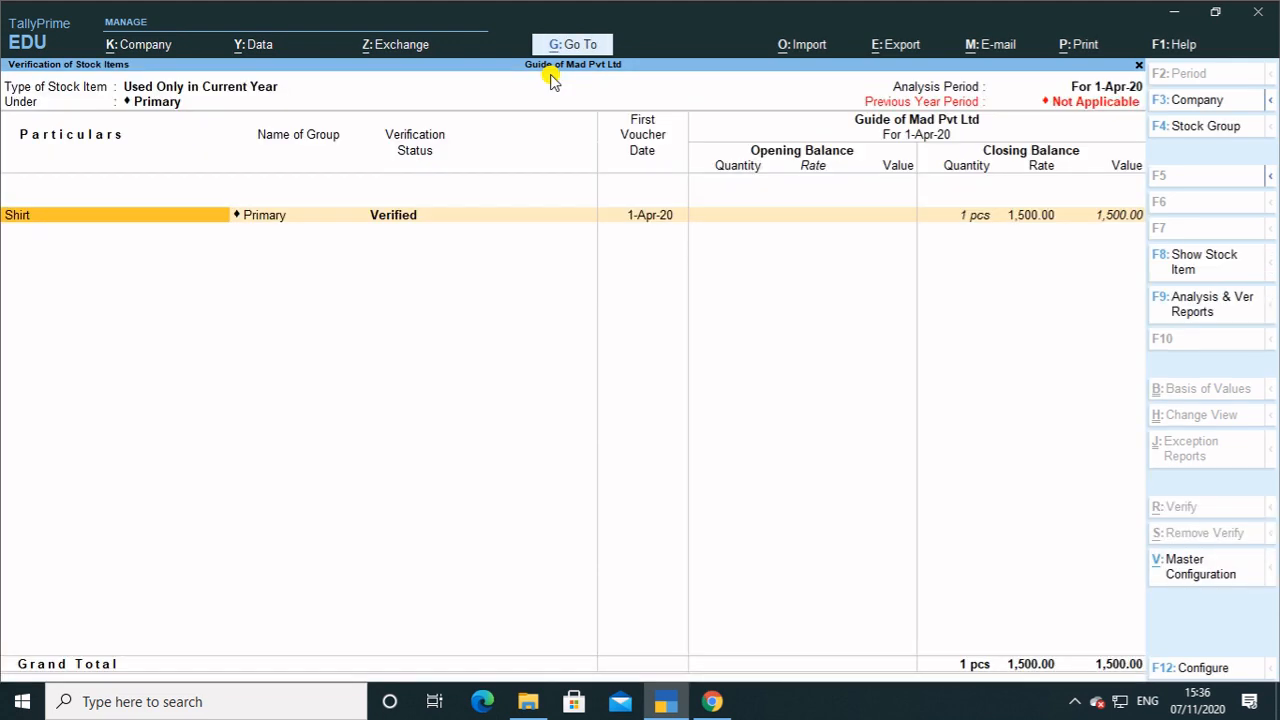
Close the stock item verification report and the Day Book to return to the Gateway of Tally
key("Escape")
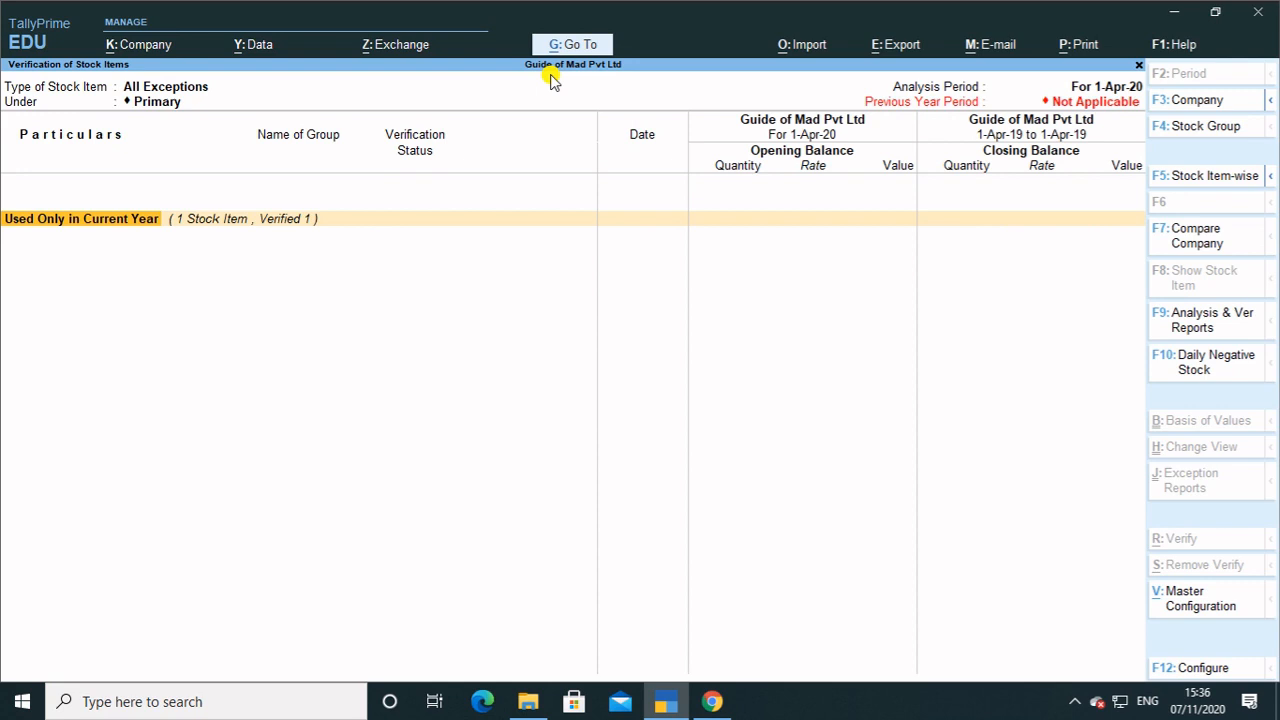
key("Escape")
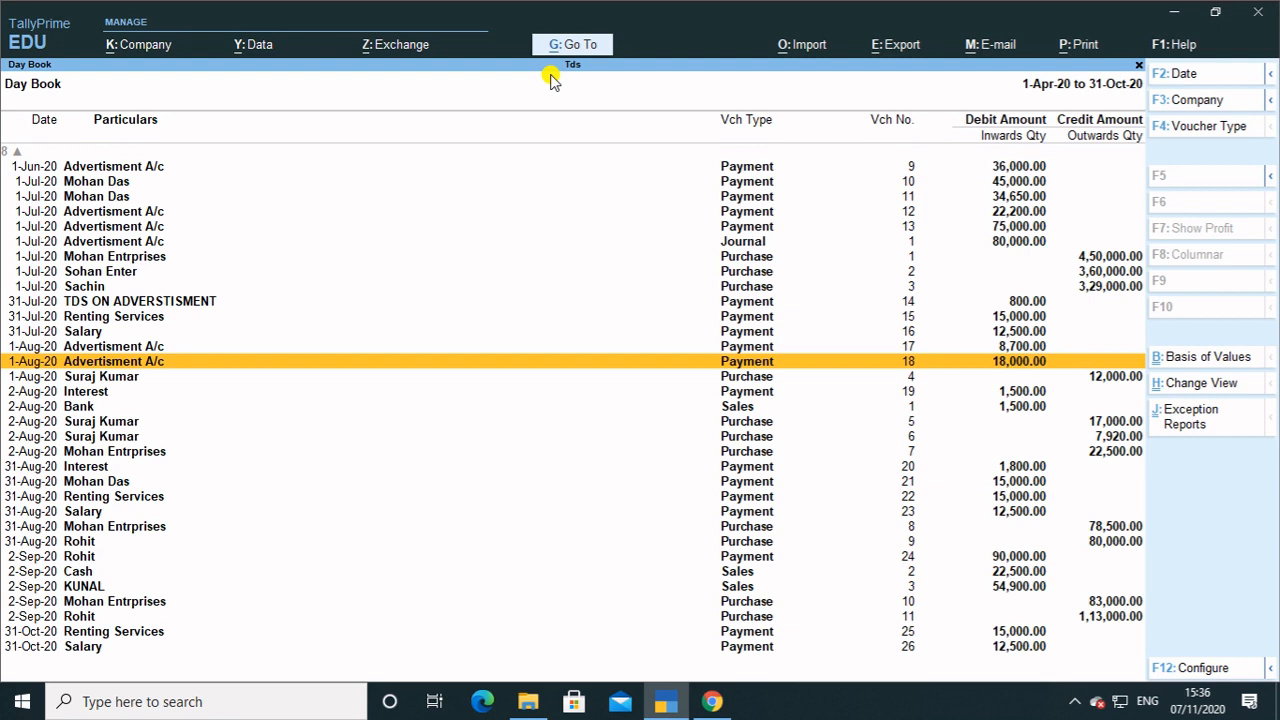
key("Escape")
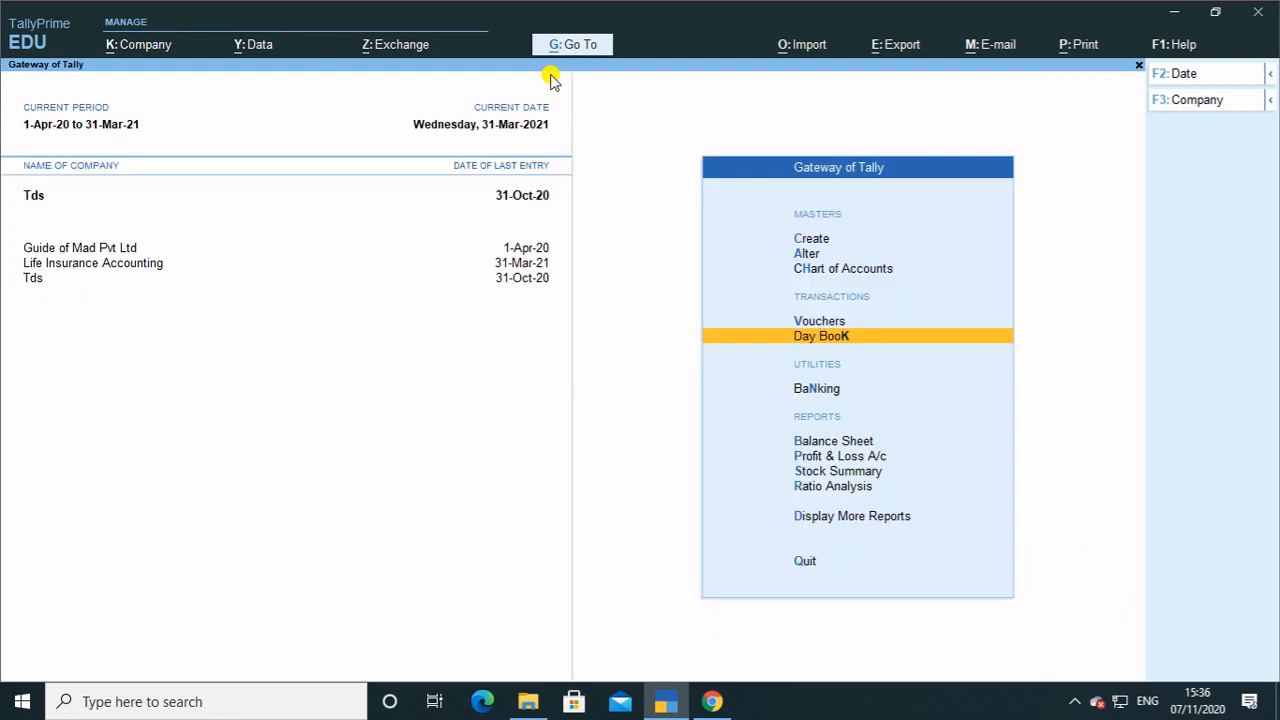